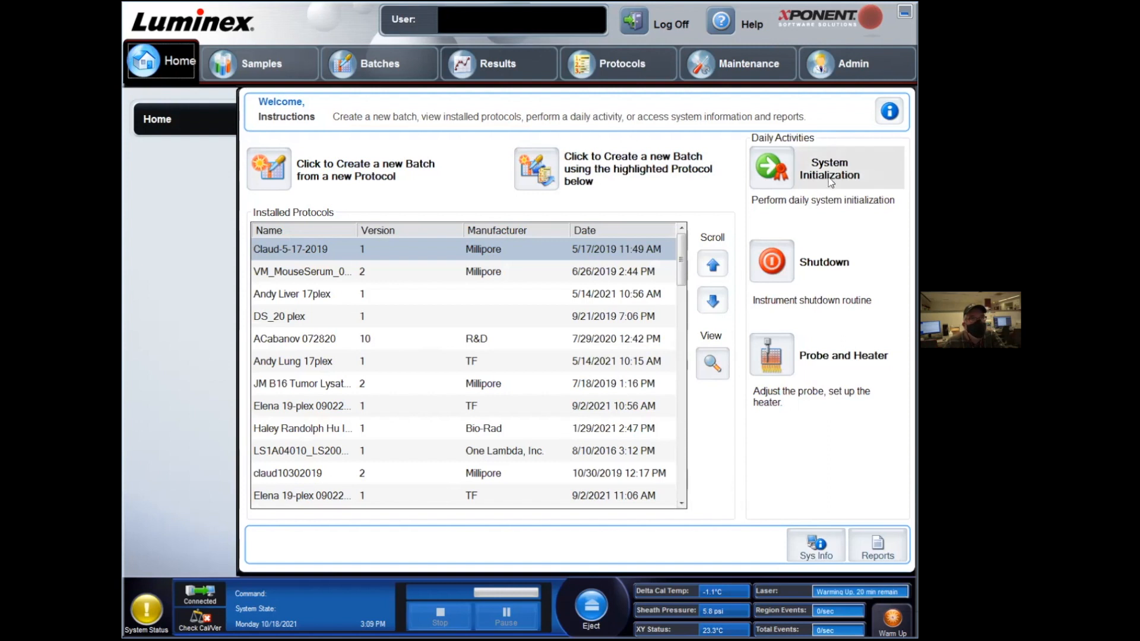
- Run the daily system initialization and go to the Protocols list
{"action": "left_click", "coordinate": [877, 171]}
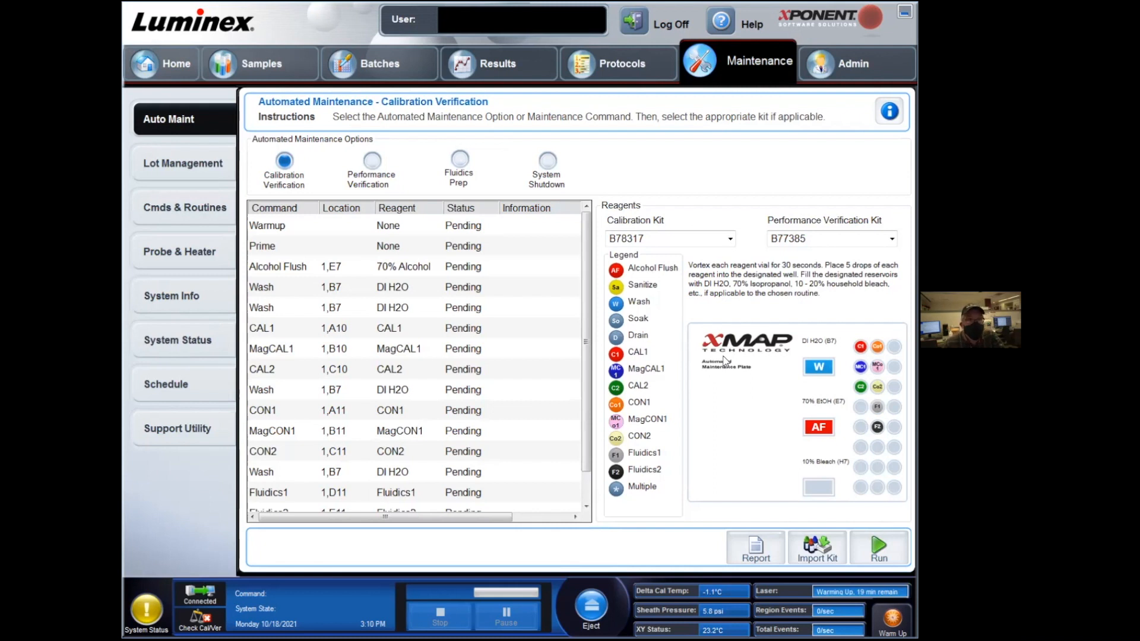
{"action": "left_click", "coordinate": [638, 70]}
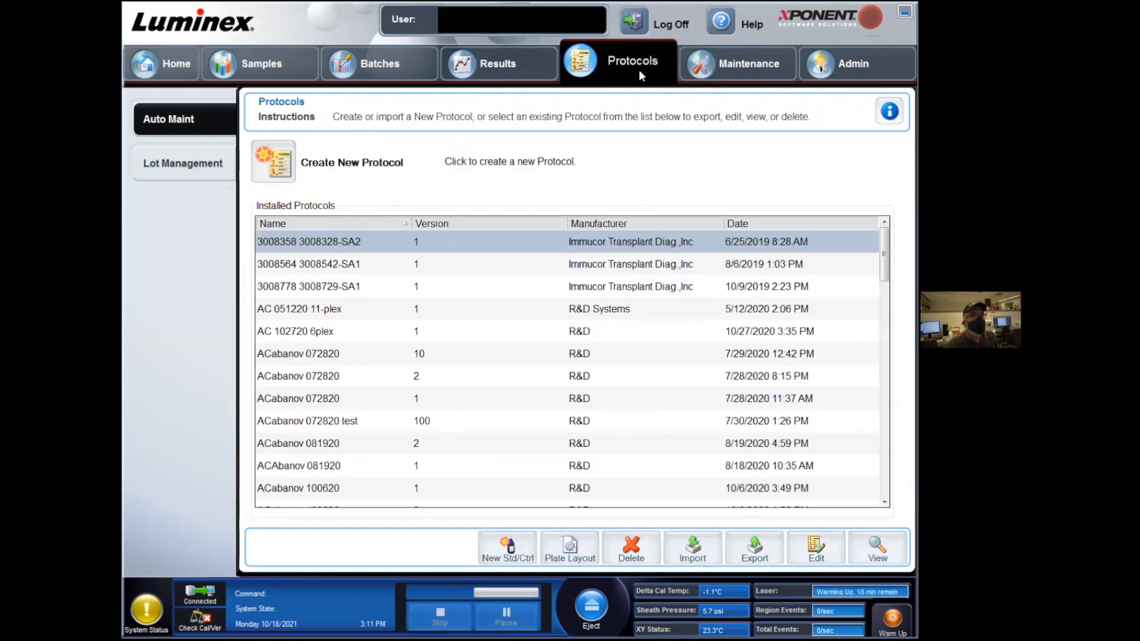
- Create a new protocol named Leclerc 101821 with manufacturer TF
{"action": "left_click", "coordinate": [318, 170]}
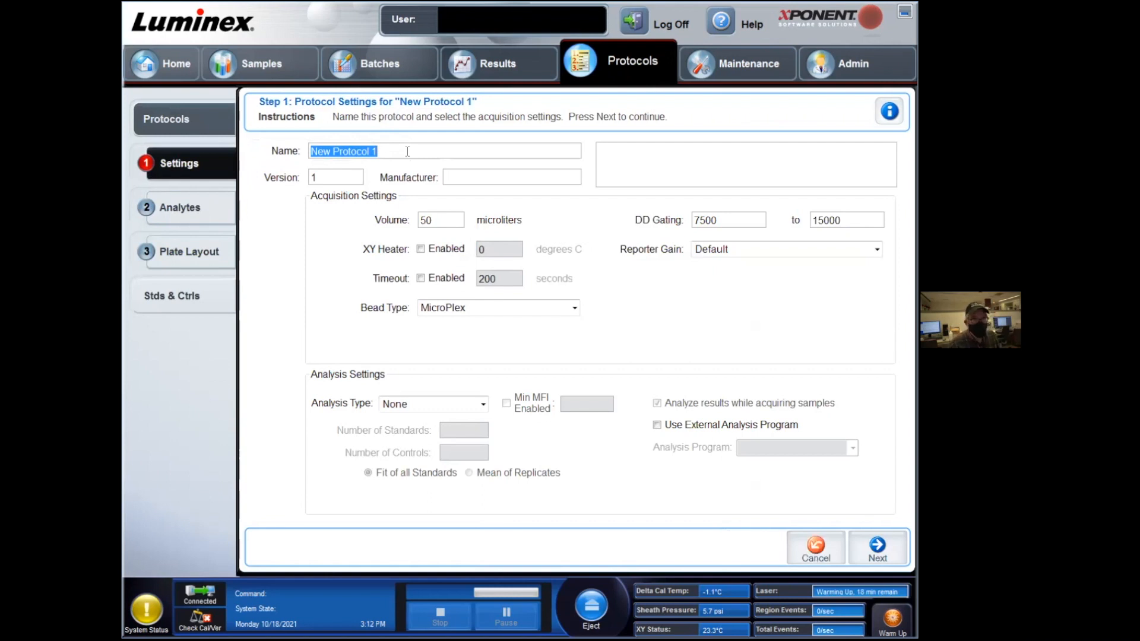
{"action": "type", "text": "Lel"}
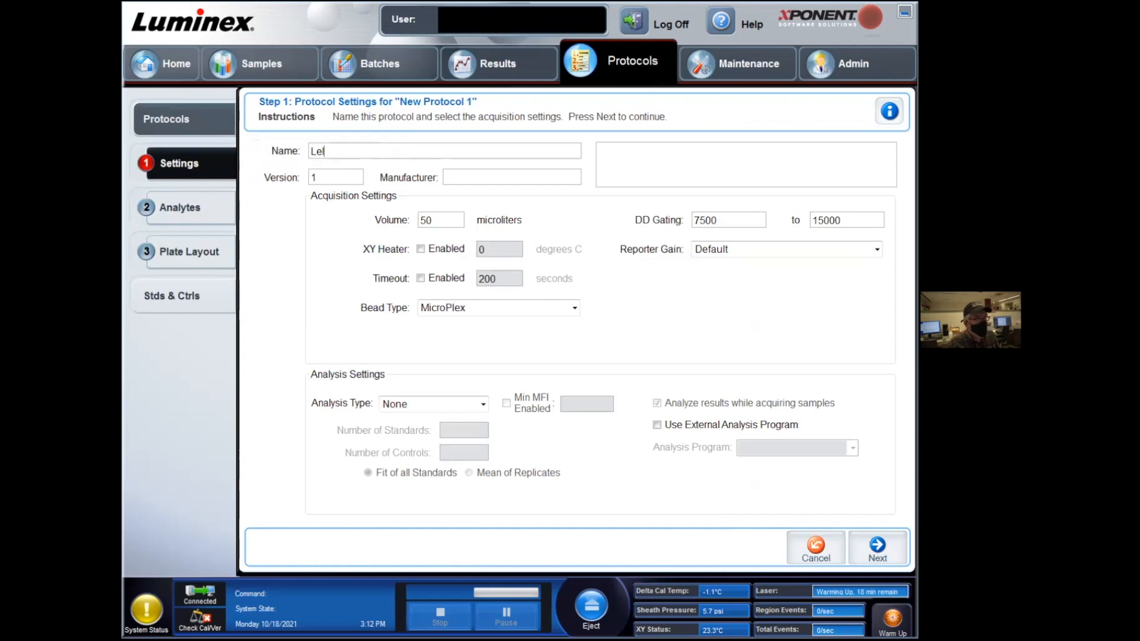
{"action": "type", "text": "clerc"}
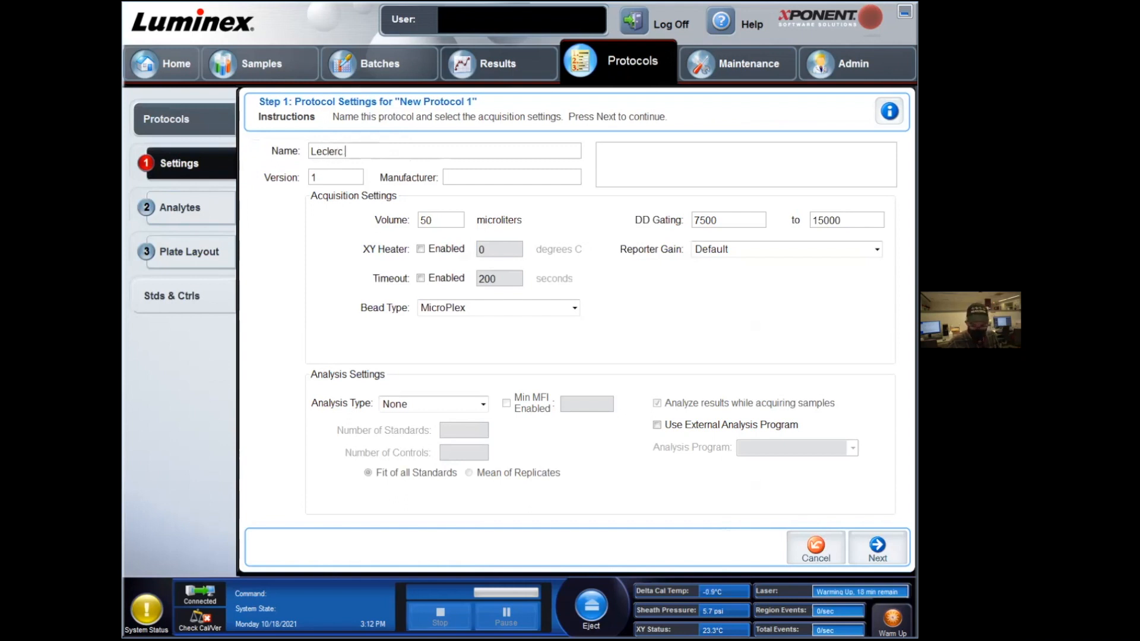
{"action": "type", "text": " 1018"}
{"action": "type", "text": "21"}
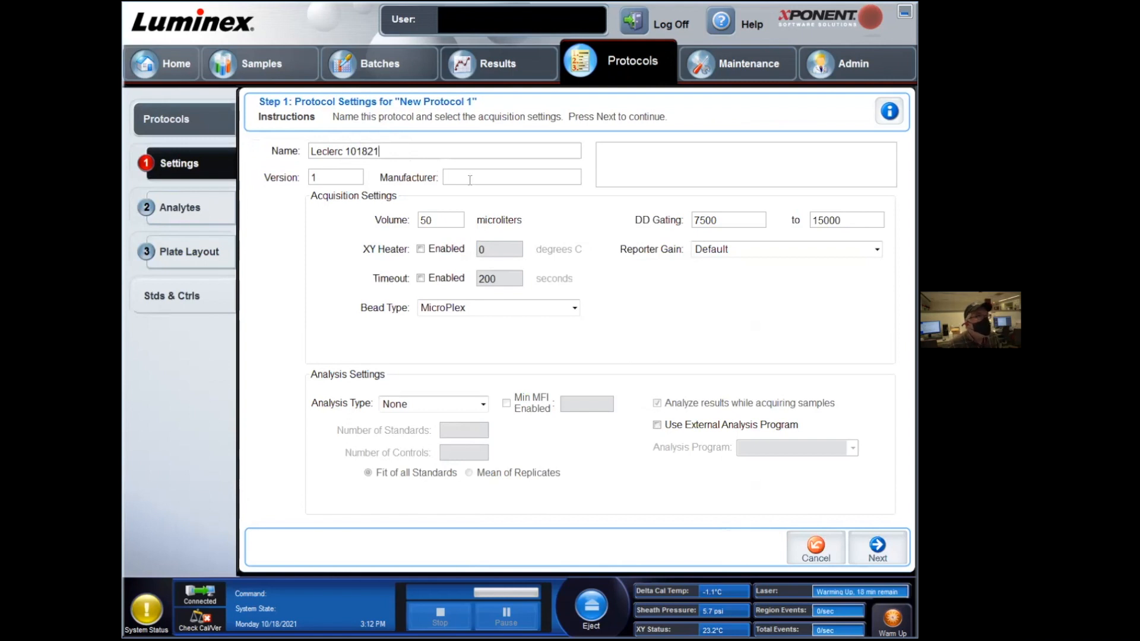
{"action": "left_click", "coordinate": [470, 179]}
{"action": "type", "text": "TF"}
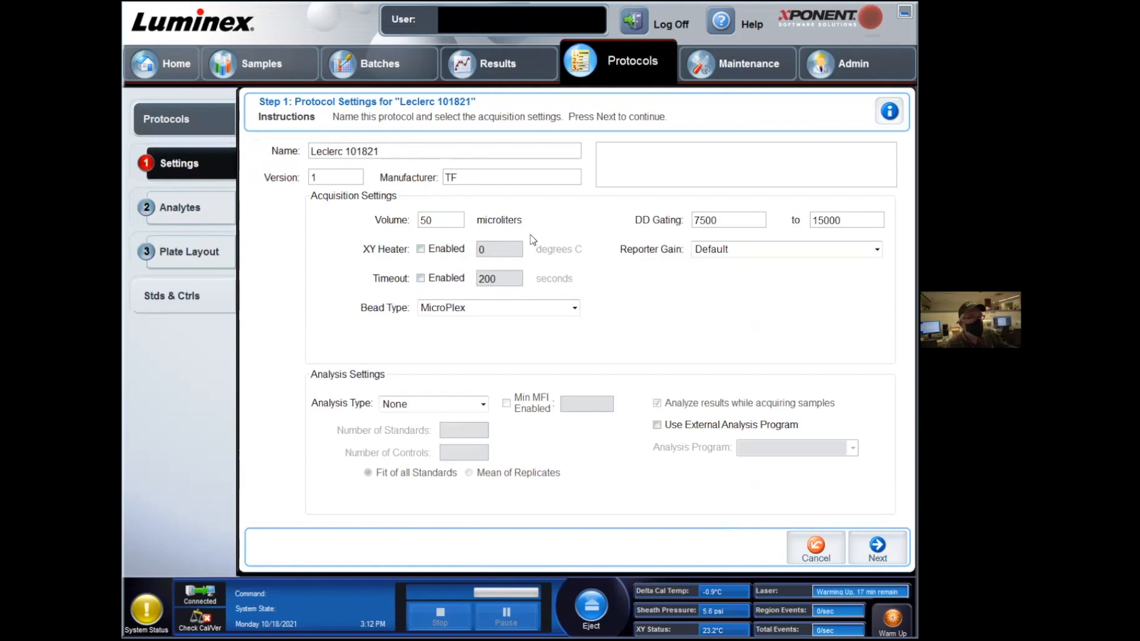
- Set sample volume 75 µL, enable a 120-second timeout, and choose MagPlex bead type
{"action": "double_click", "coordinate": [441, 220]}
{"action": "type", "text": "75"}
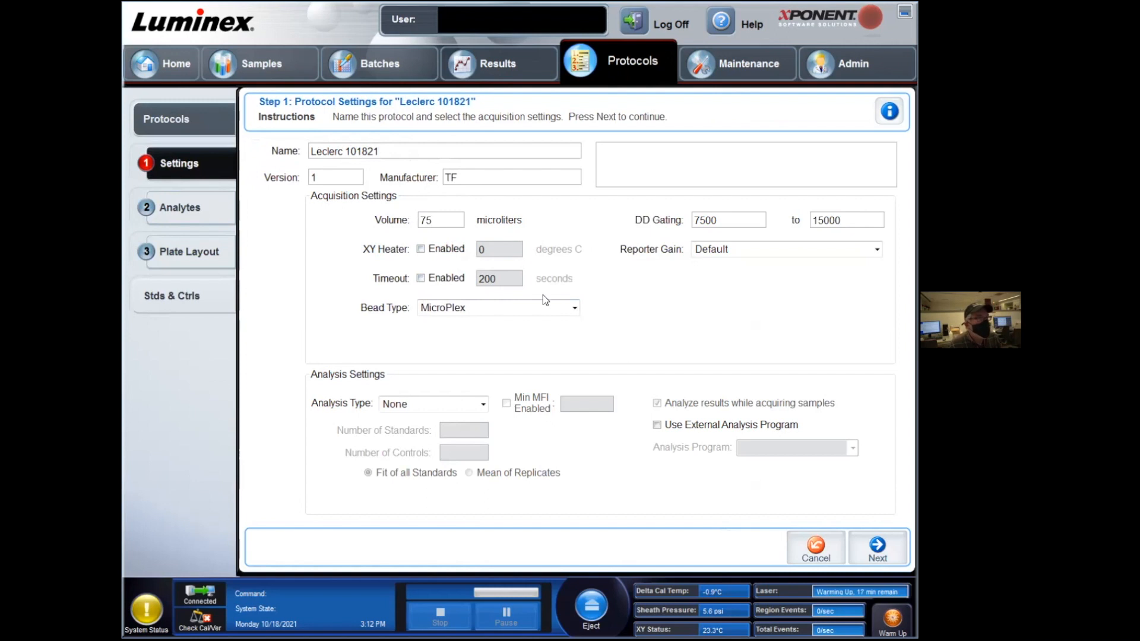
{"action": "left_click", "coordinate": [420, 277]}
{"action": "double_click", "coordinate": [487, 278]}
{"action": "type", "text": "120"}
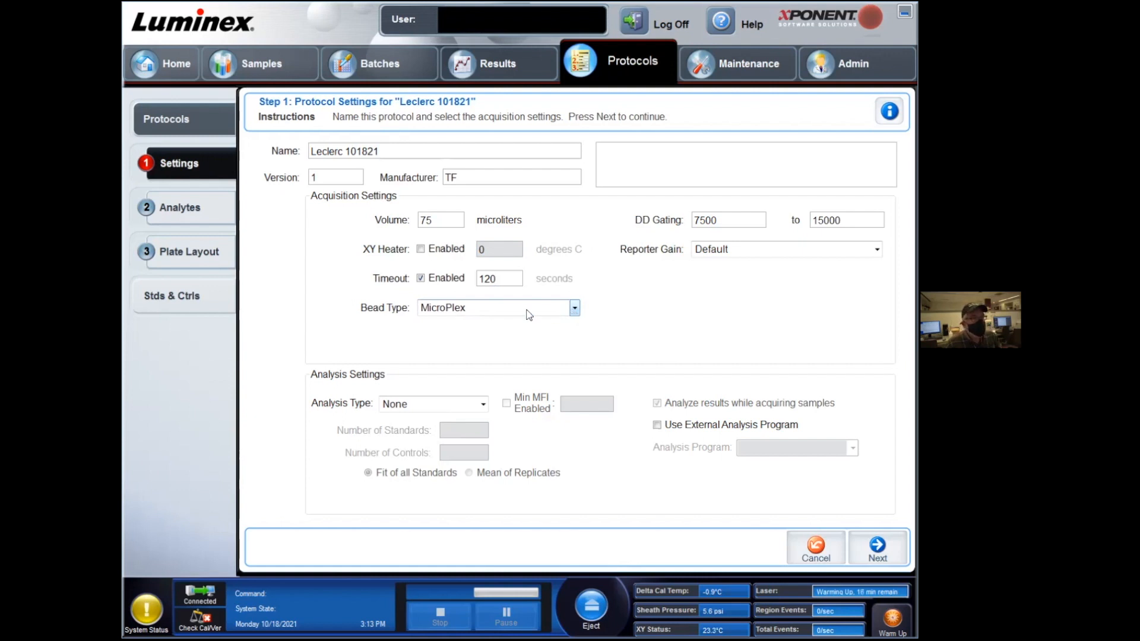
{"action": "left_click", "coordinate": [573, 309]}
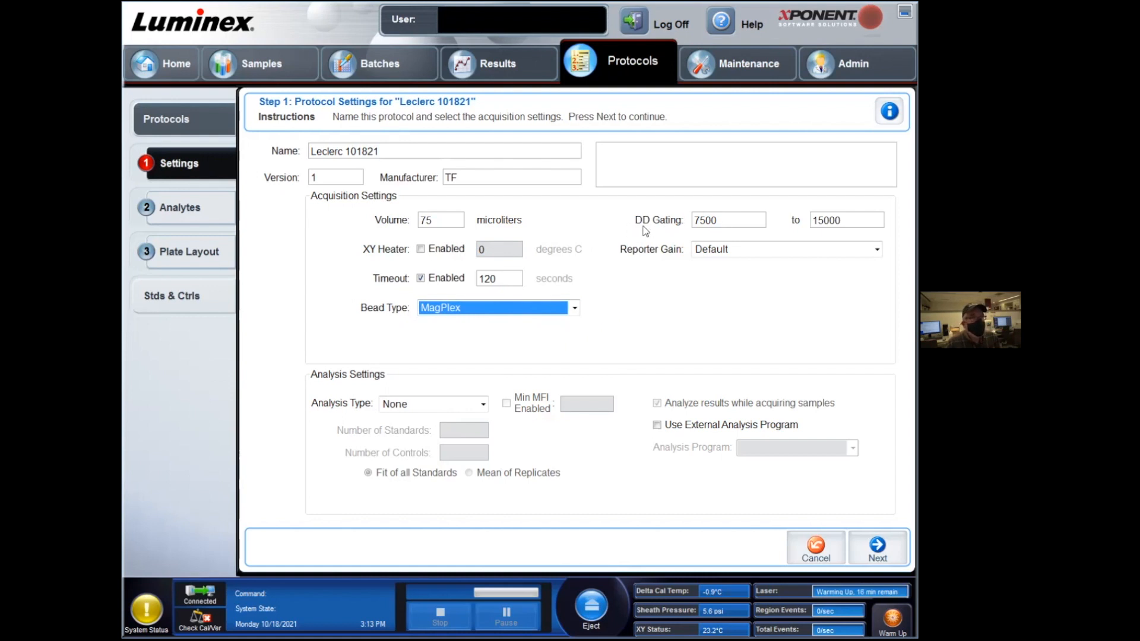
- Lower the DD Gating lower limit from 7500 to 5000 and keep reporter gain at Default
{"action": "double_click", "coordinate": [708, 220]}
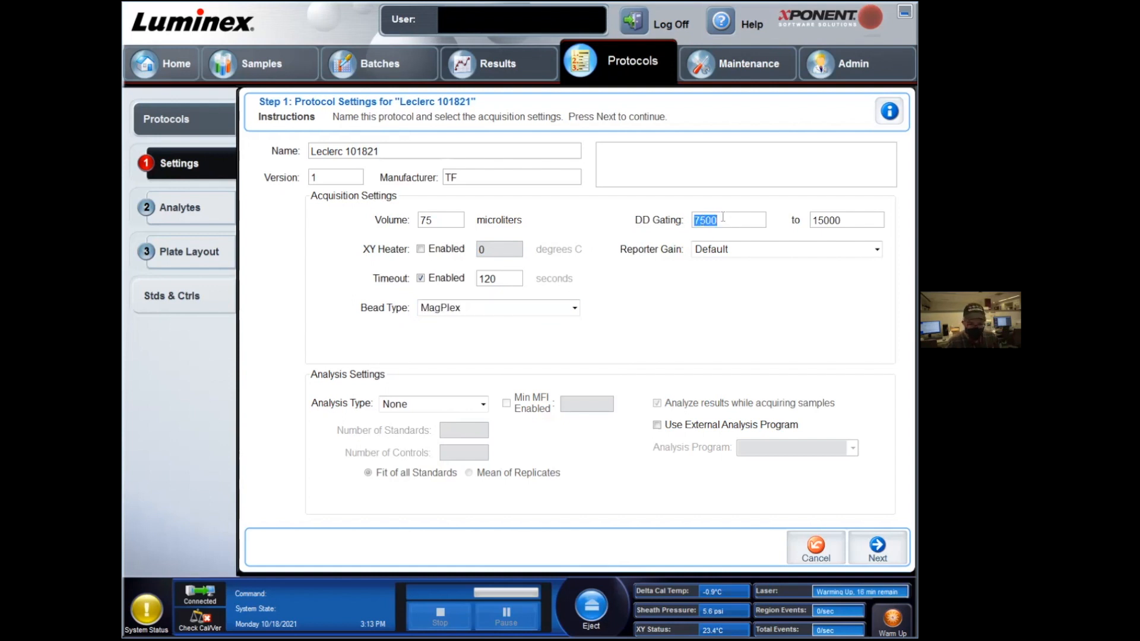
{"action": "type", "text": "5000"}
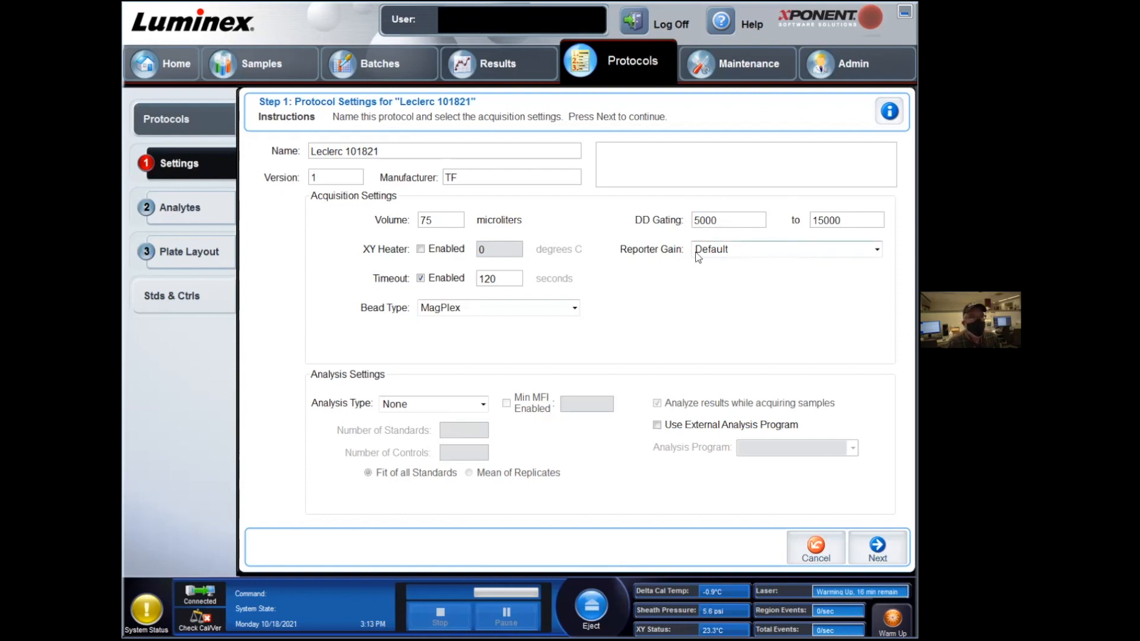
{"action": "left_click", "coordinate": [761, 257]}
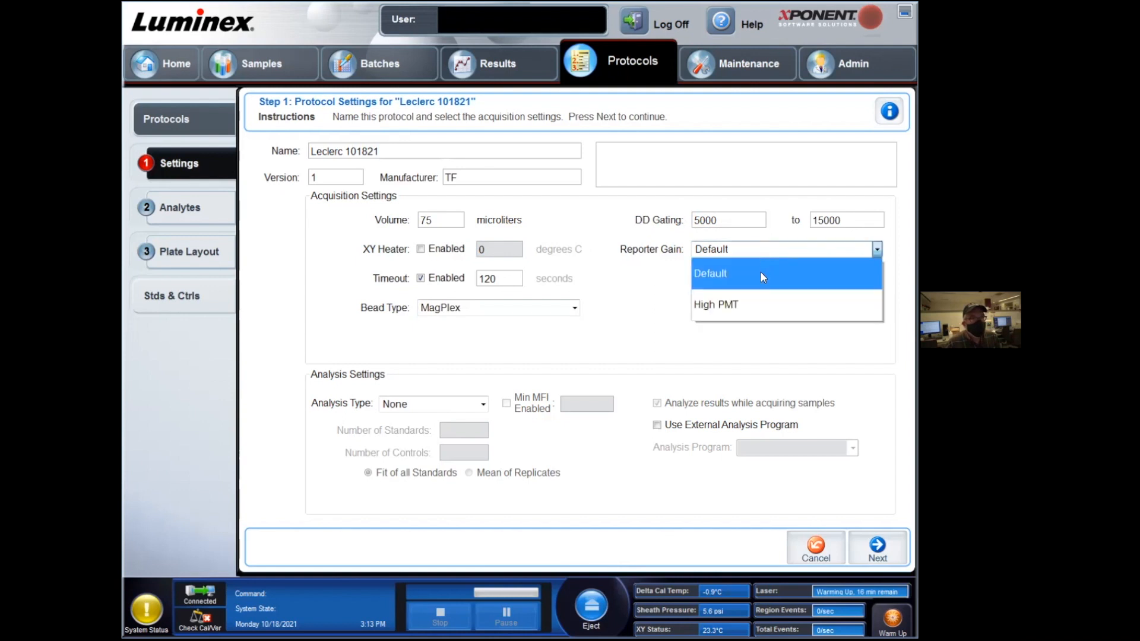
{"action": "left_click", "coordinate": [721, 271]}
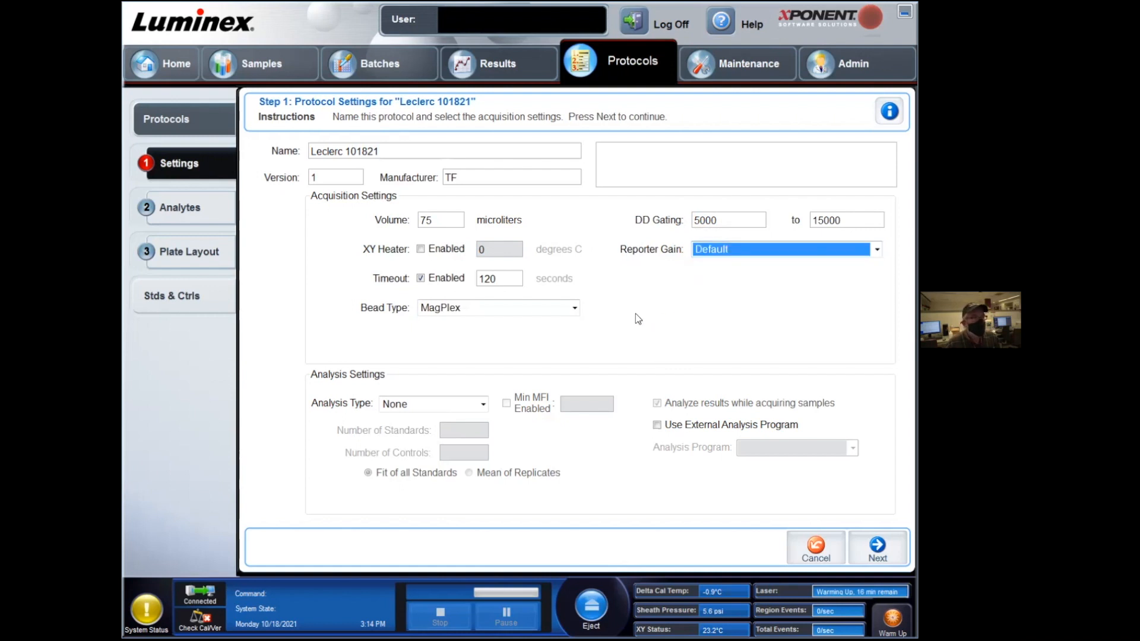
- Choose Quantitative analysis with 8 standards and 0 controls, then advance to analyte selection
{"action": "left_click", "coordinate": [483, 404]}
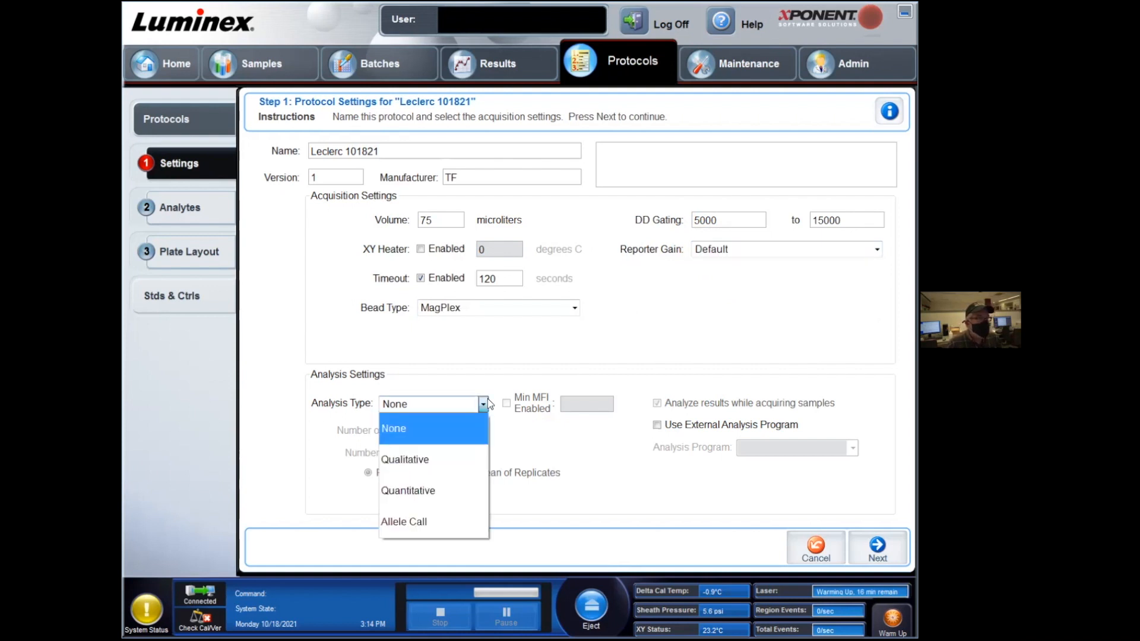
{"action": "left_click", "coordinate": [460, 485]}
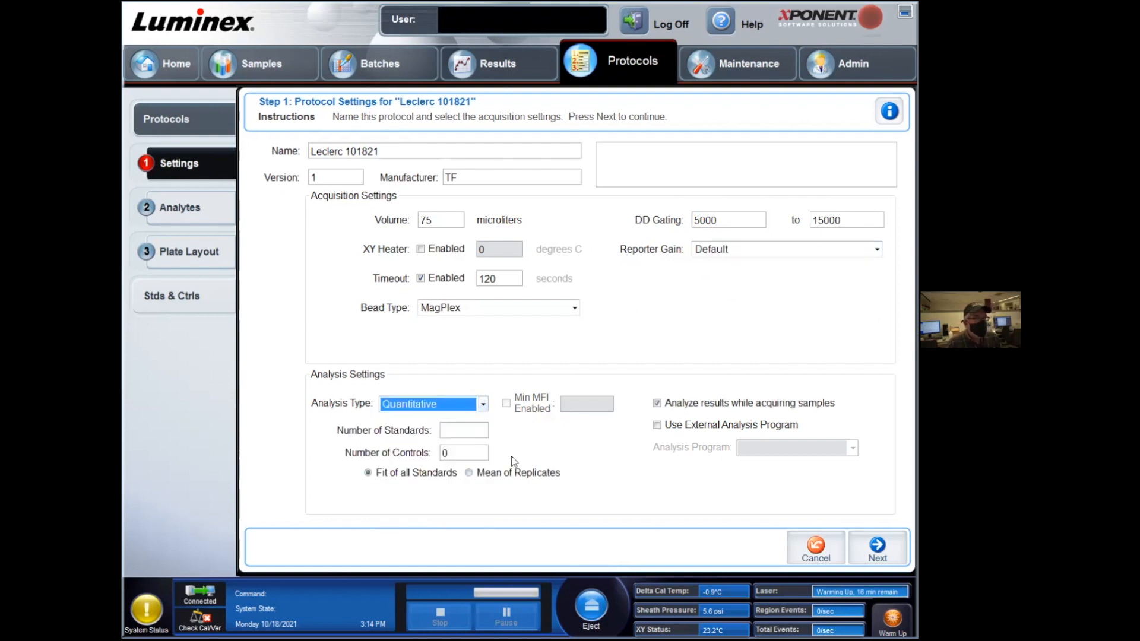
{"action": "left_click", "coordinate": [463, 430]}
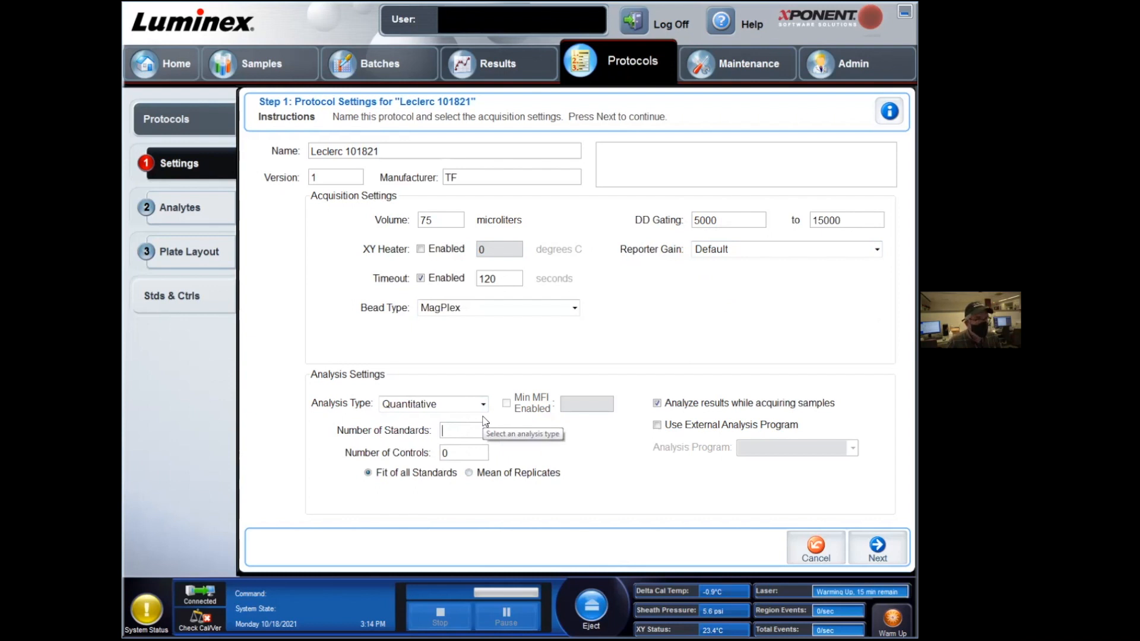
{"action": "type", "text": "8"}
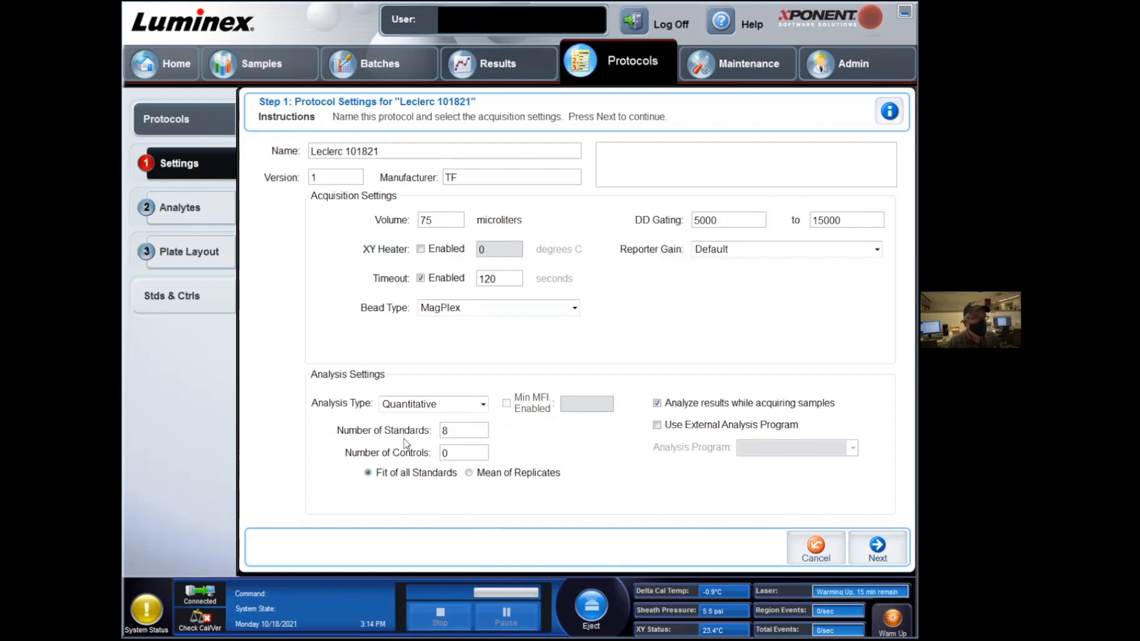
{"action": "left_click", "coordinate": [457, 454]}
{"action": "double_click", "coordinate": [450, 452]}
{"action": "left_click", "coordinate": [877, 545]}
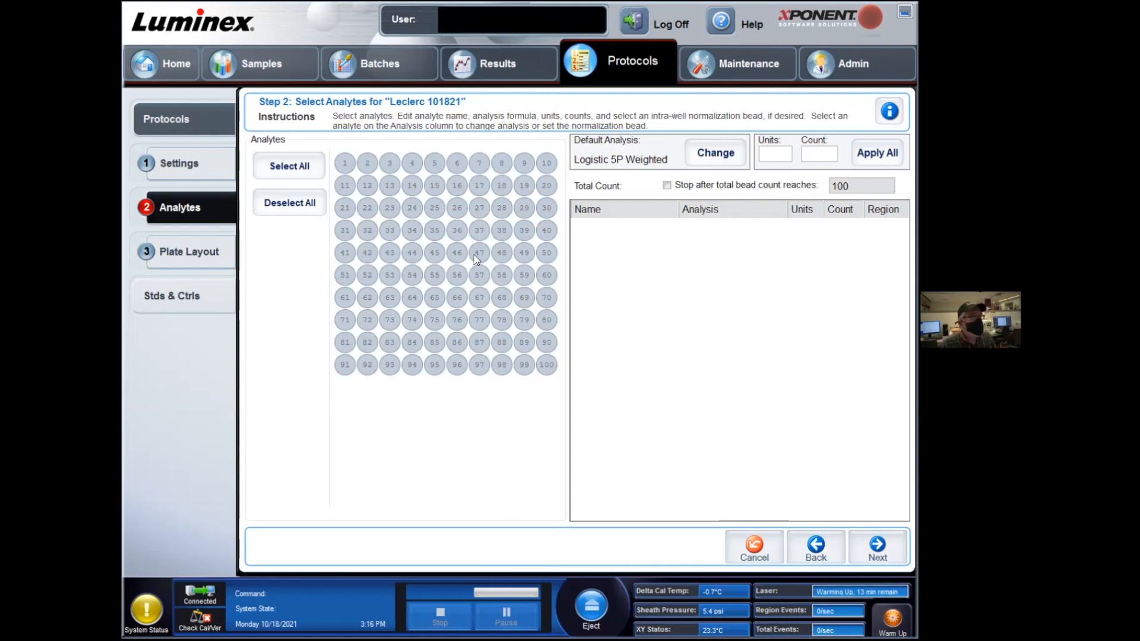
- Add bead regions 43, 19, 18, 51, 44 and 45 as analytes
{"action": "left_click", "coordinate": [390, 254]}
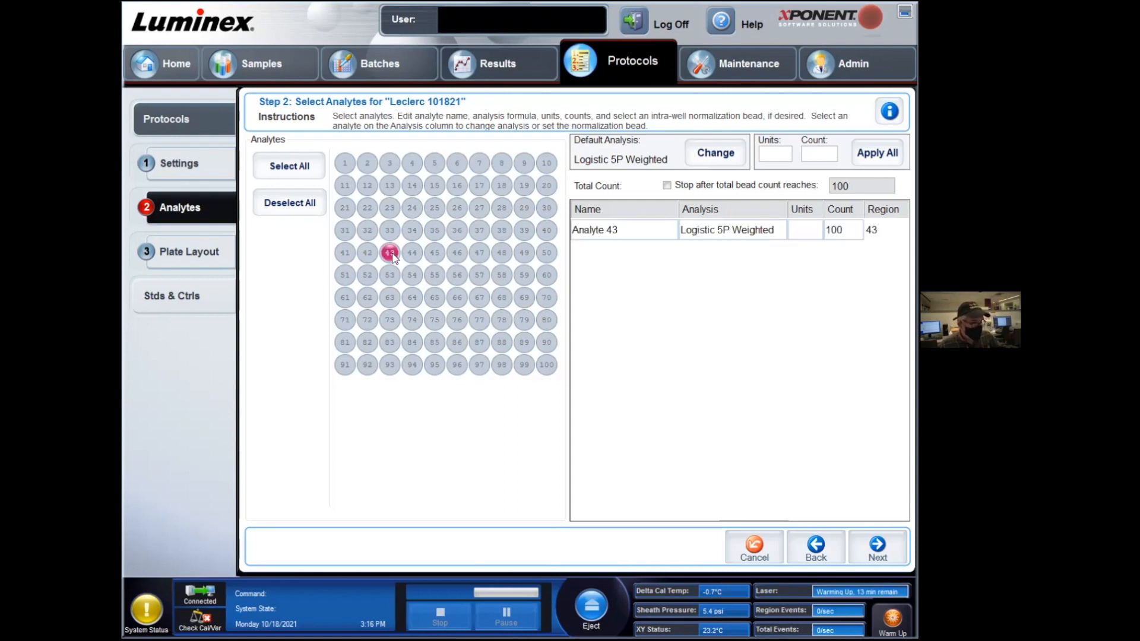
{"action": "left_click", "coordinate": [524, 185]}
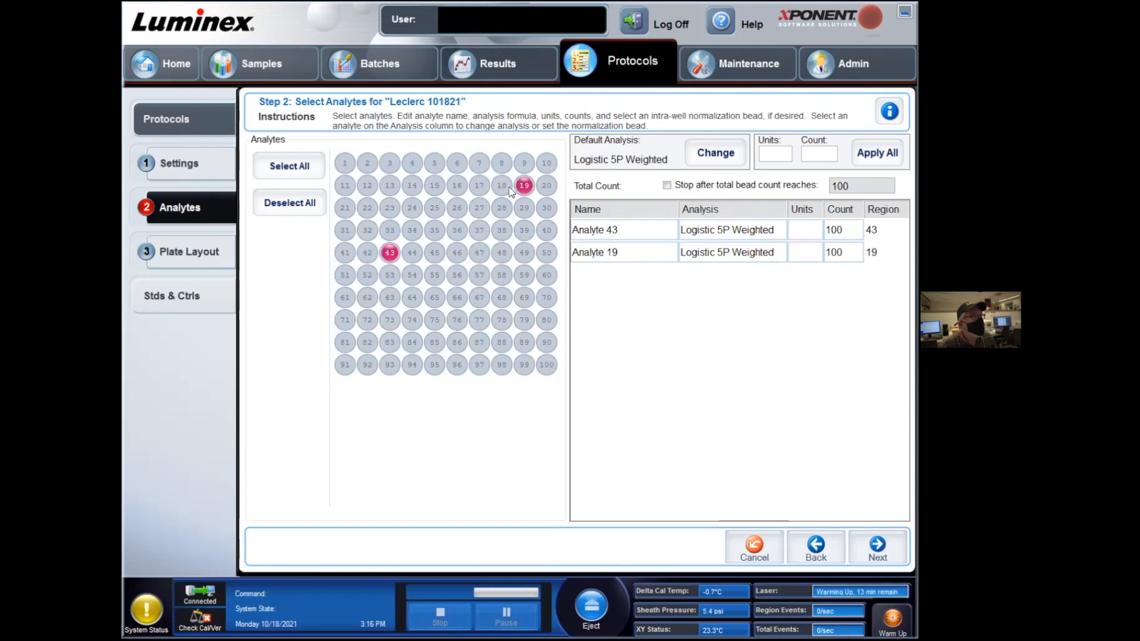
{"action": "left_click", "coordinate": [501, 185]}
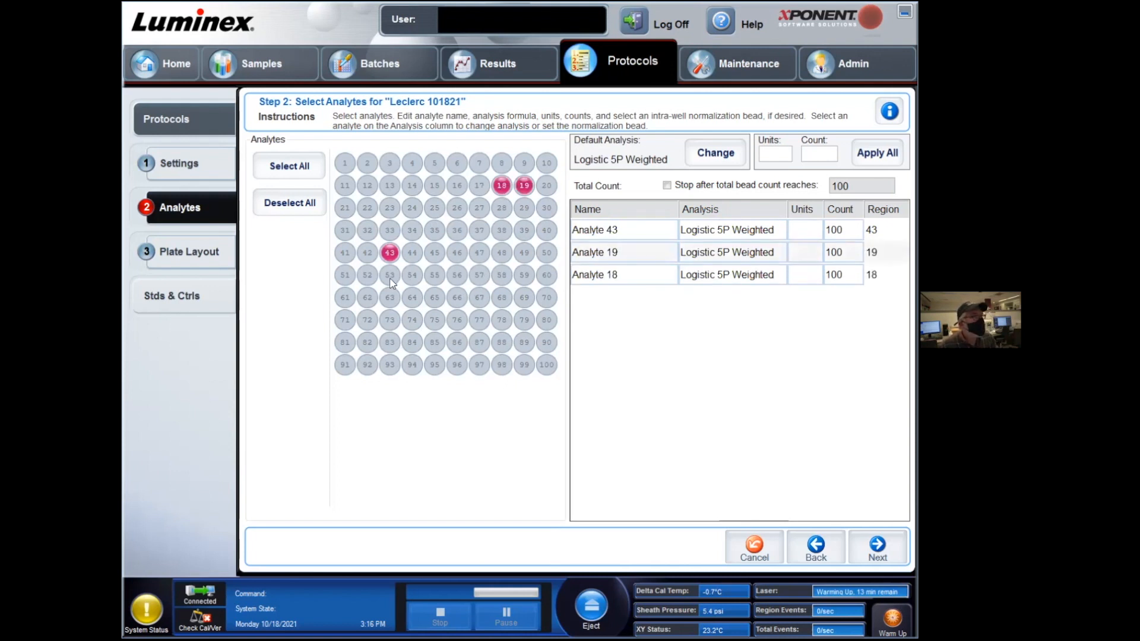
{"action": "left_click", "coordinate": [345, 274]}
{"action": "left_click", "coordinate": [412, 251]}
{"action": "left_click", "coordinate": [433, 251]}
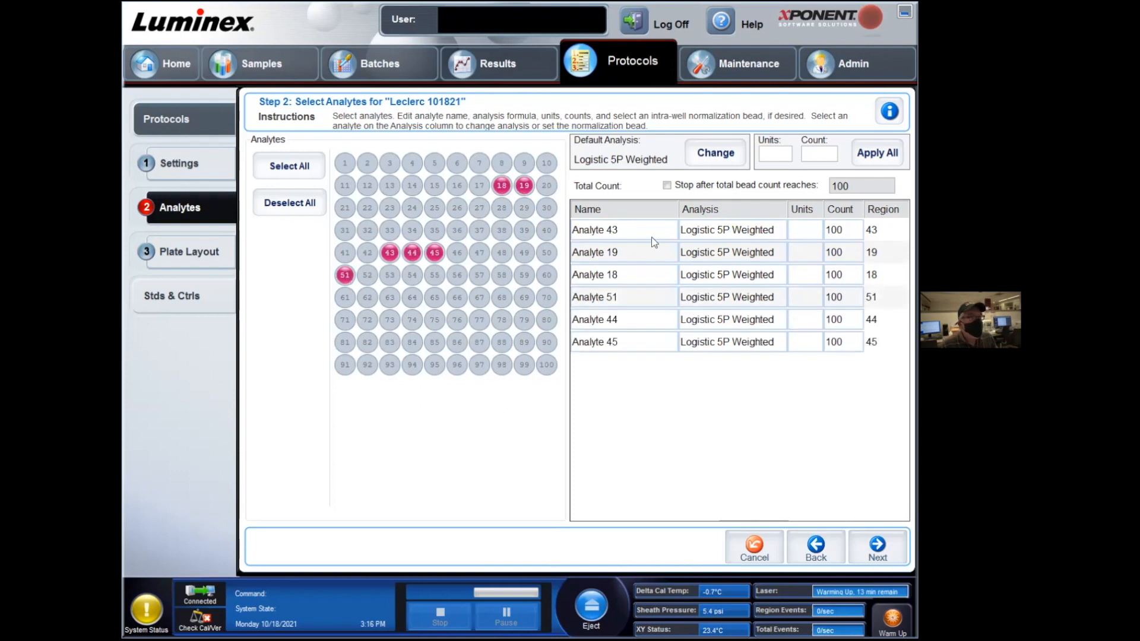
- Set the measurement units for all analytes to pg/ml
{"action": "double_click", "coordinate": [608, 236]}
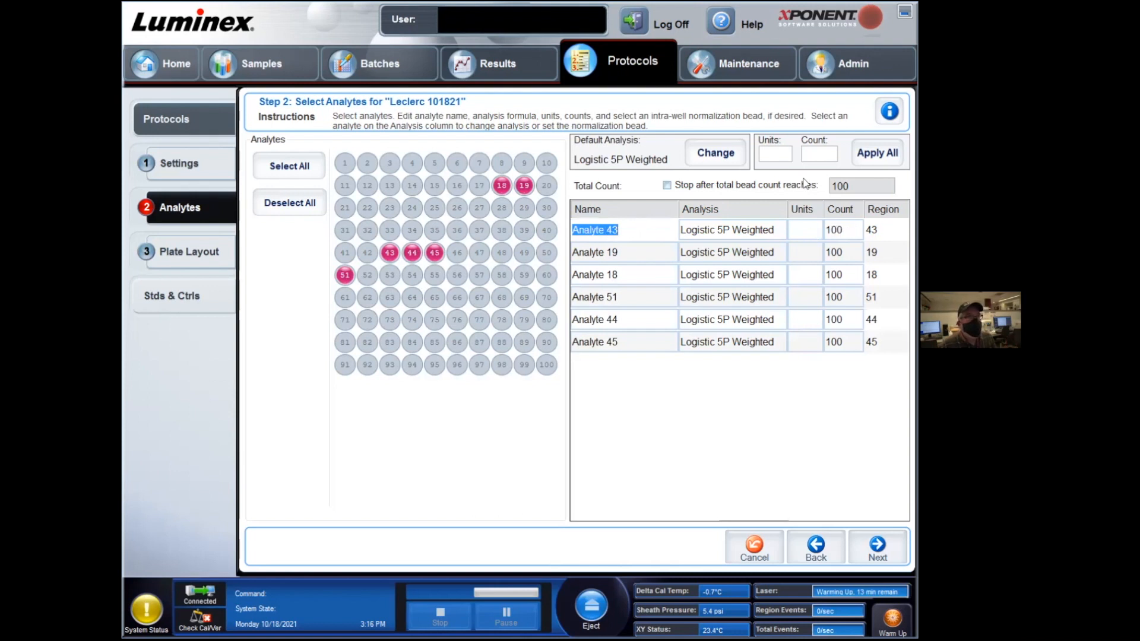
{"action": "left_click", "coordinate": [775, 153]}
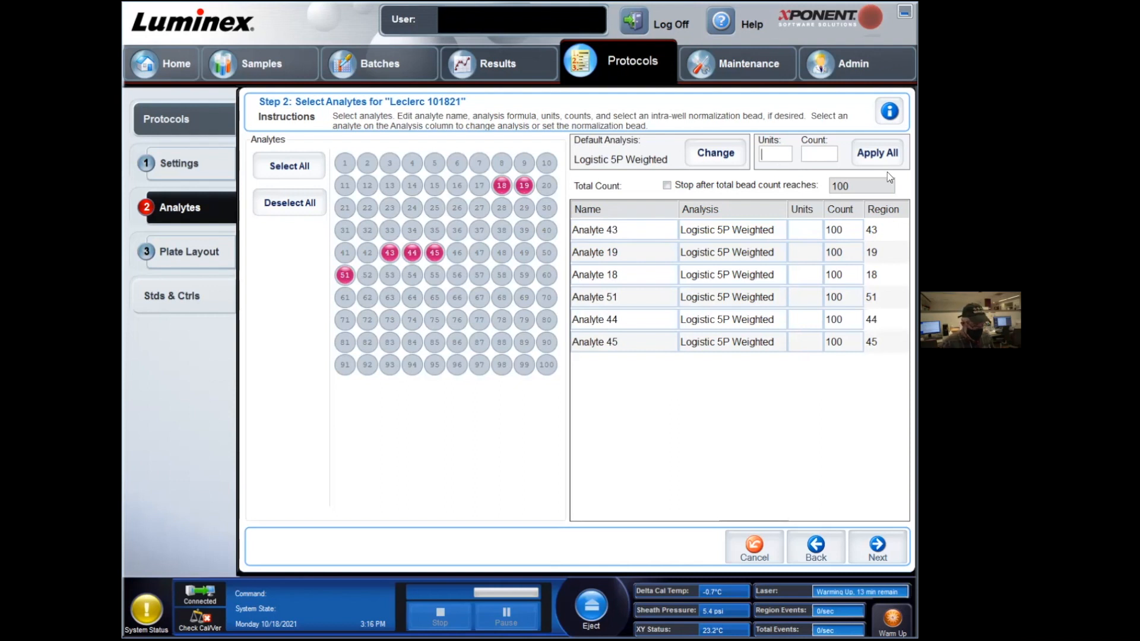
{"action": "type", "text": "pg"}
{"action": "type", "text": "/ml"}
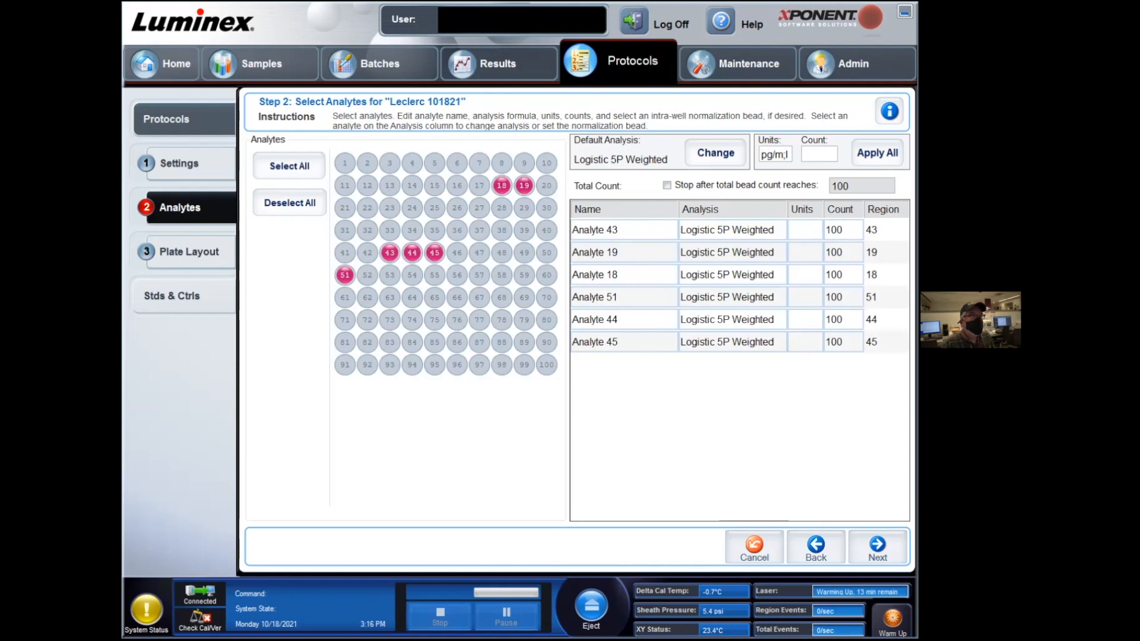
{"action": "key", "text": "Tab"}
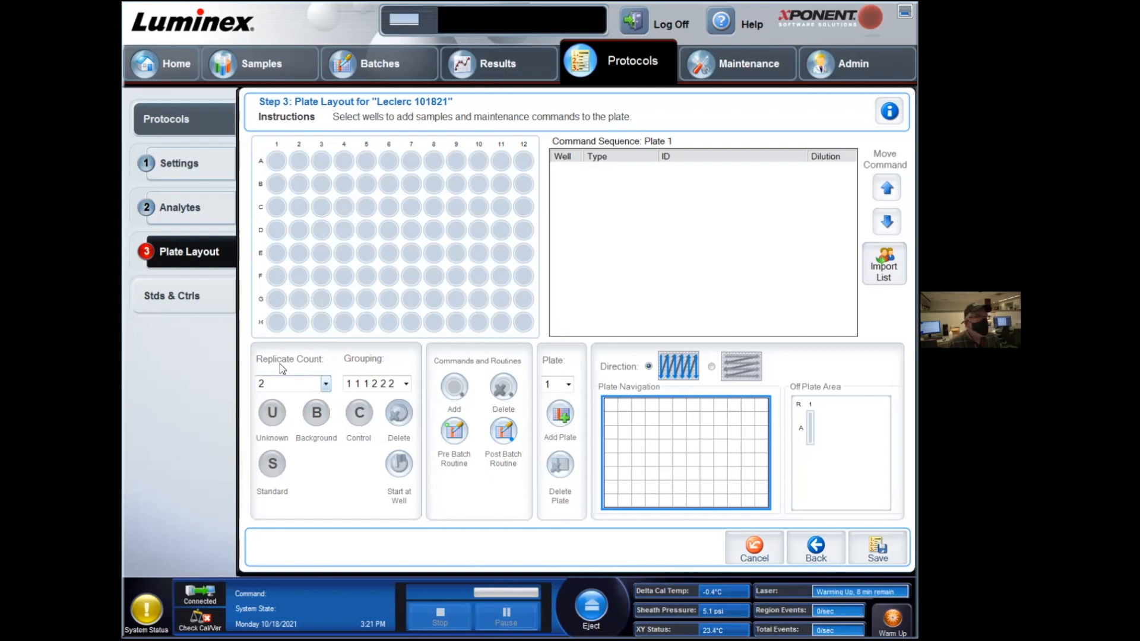
- Assign wells A1–G2 as duplicate standards S1–S7 and order the run row by row
{"action": "left_click", "coordinate": [326, 385]}
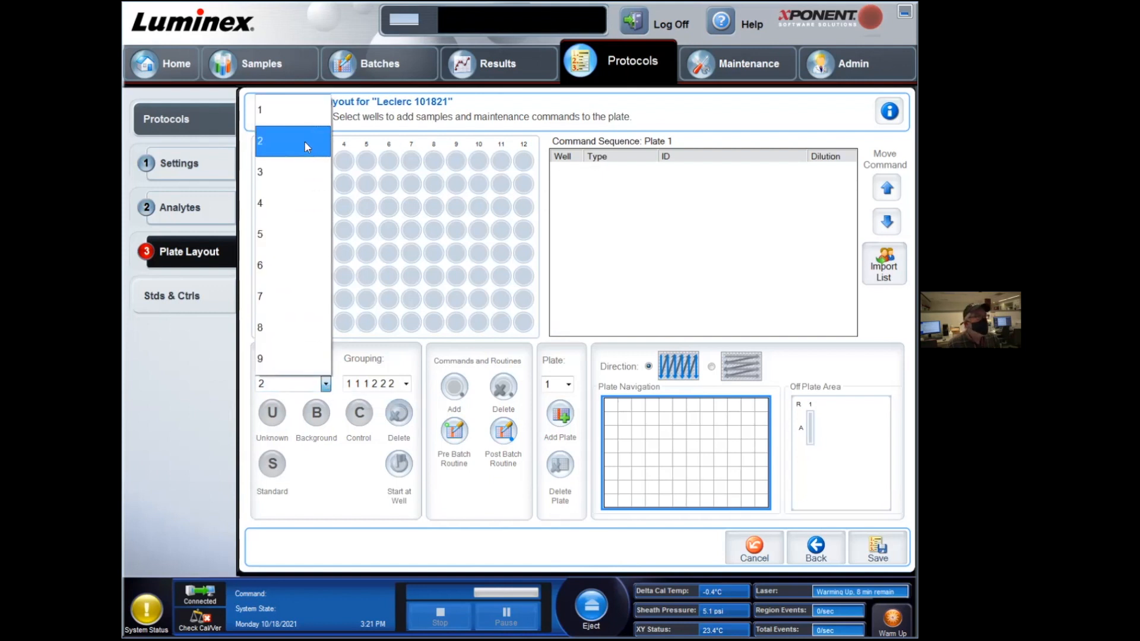
{"action": "left_click", "coordinate": [305, 141]}
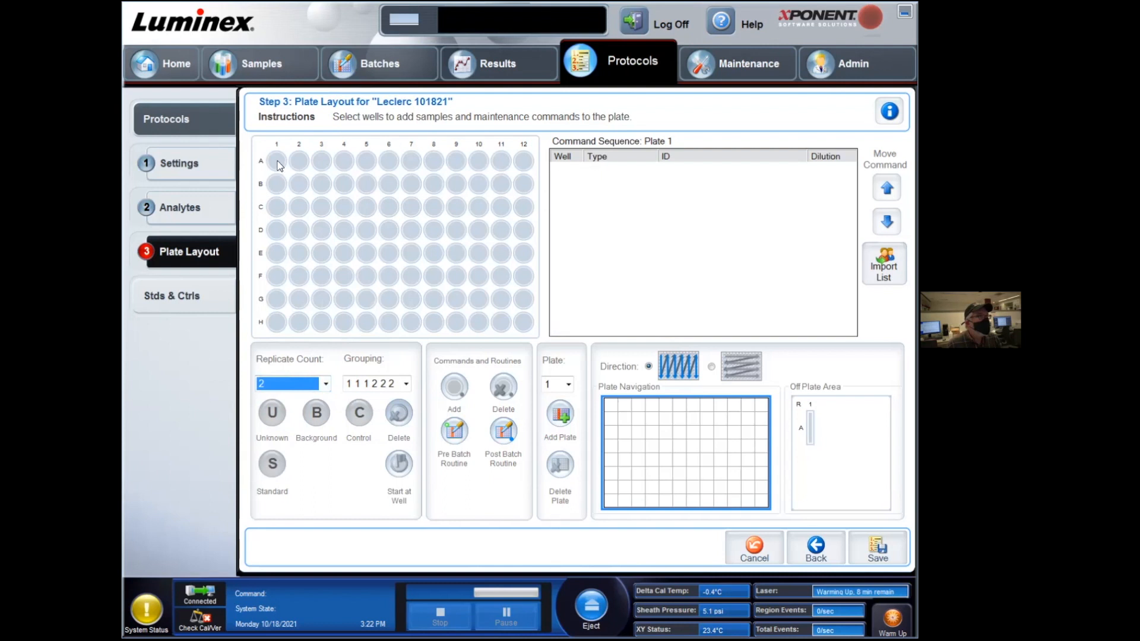
{"action": "left_click_drag", "start_coordinate": [277, 161], "coordinate": [298, 299]}
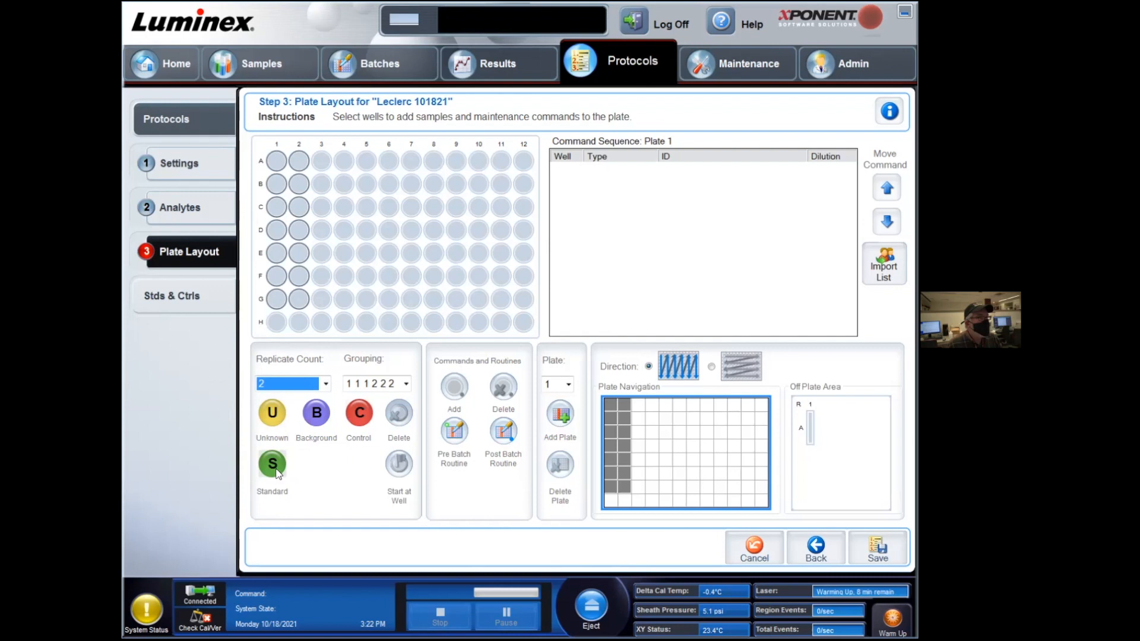
{"action": "left_click", "coordinate": [273, 464]}
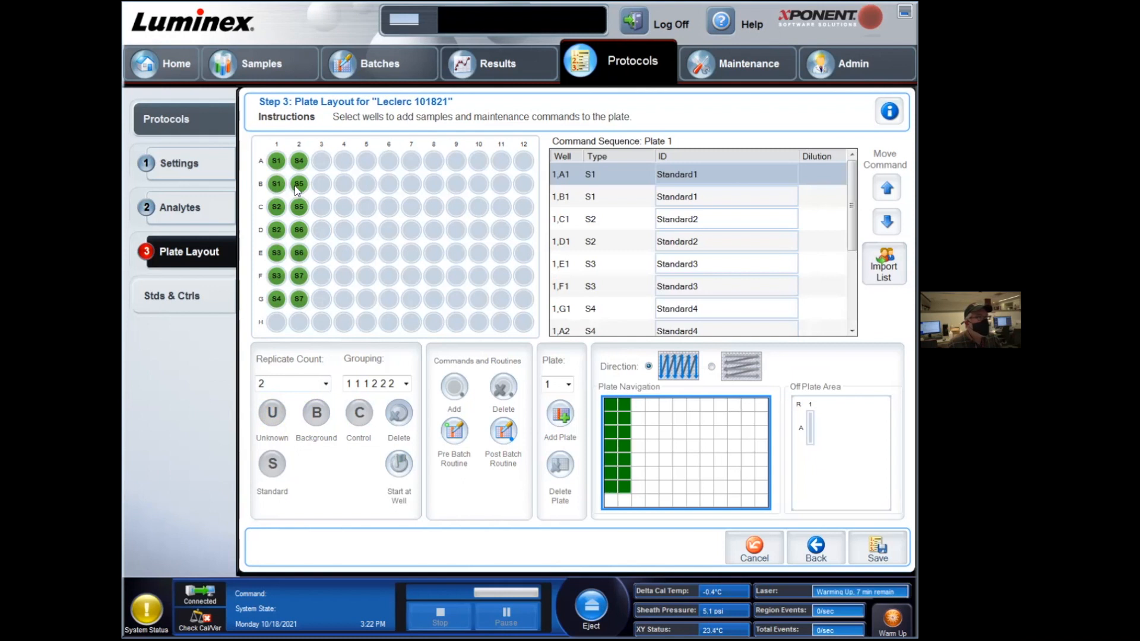
{"action": "left_click", "coordinate": [749, 373]}
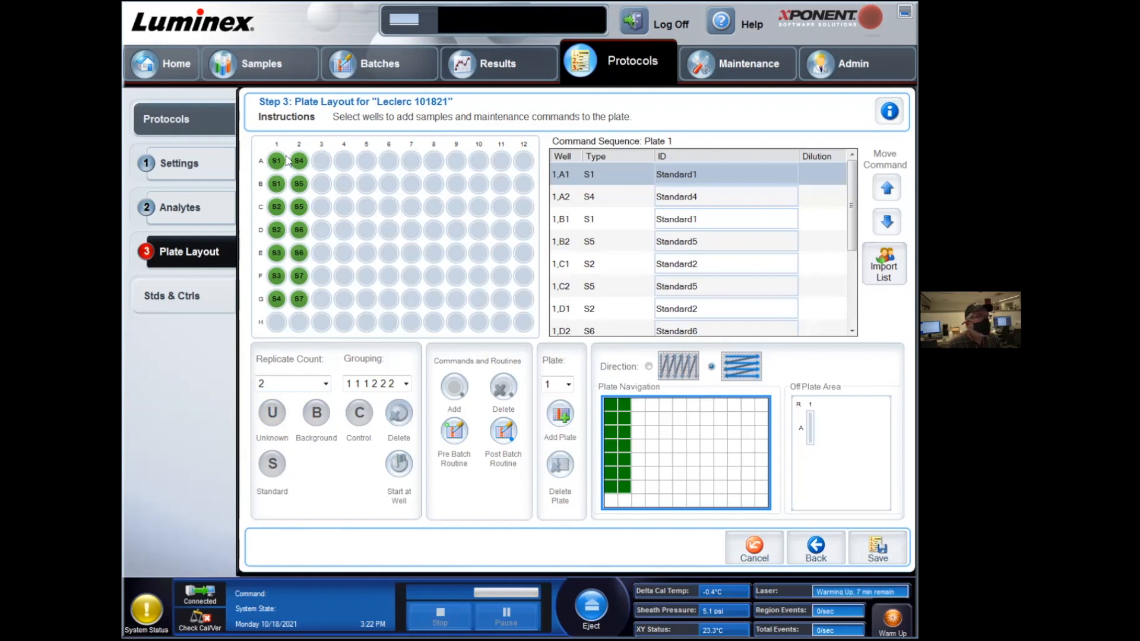
- Clear the laid-out wells and reassign A1–G2 as standards S1–S7
{"action": "left_click", "coordinate": [298, 300]}
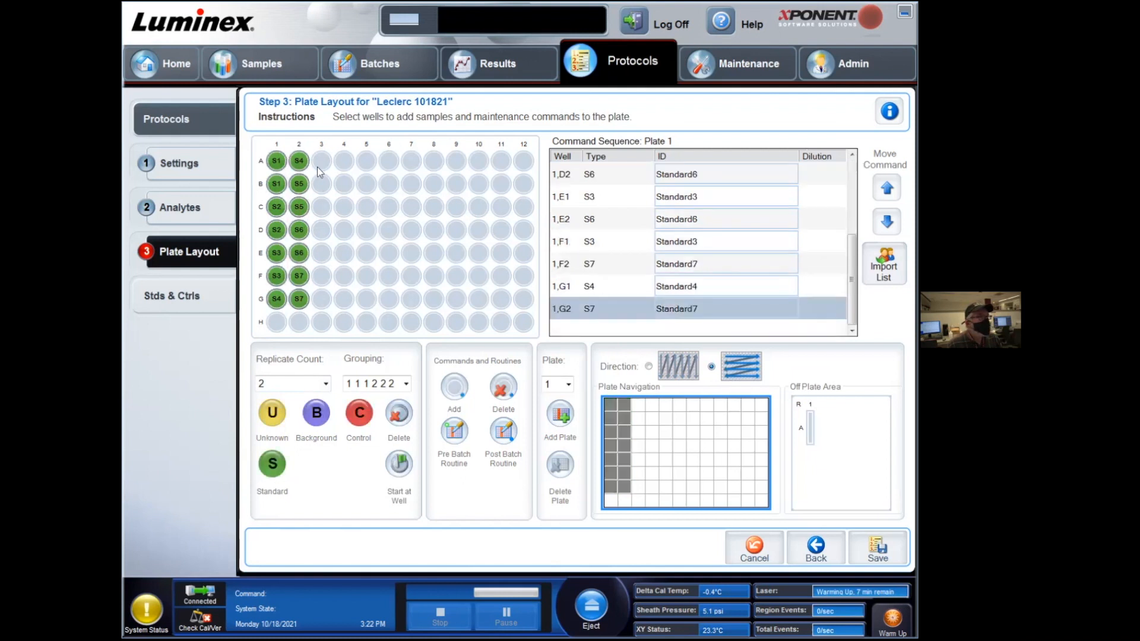
{"action": "left_click", "coordinate": [398, 412]}
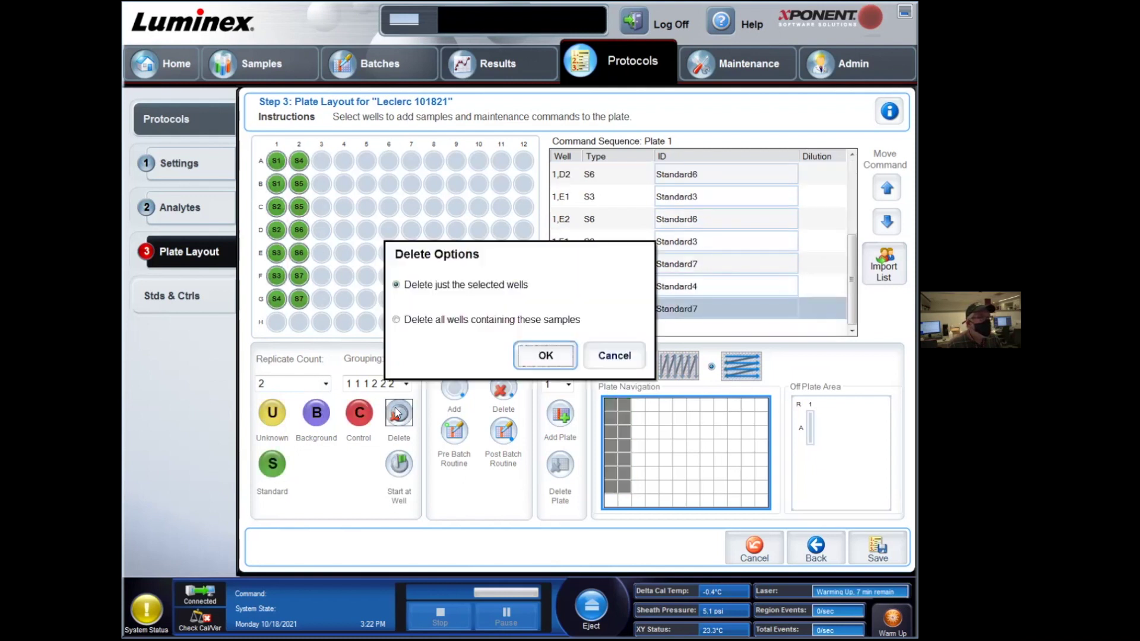
{"action": "left_click", "coordinate": [537, 354]}
{"action": "mouse_move", "coordinate": [269, 152]}
{"action": "left_mouse_down"}
{"action": "mouse_move", "coordinate": [306, 278]}
{"action": "mouse_move", "coordinate": [299, 323]}
{"action": "left_mouse_up"}
{"action": "left_click", "coordinate": [273, 463]}
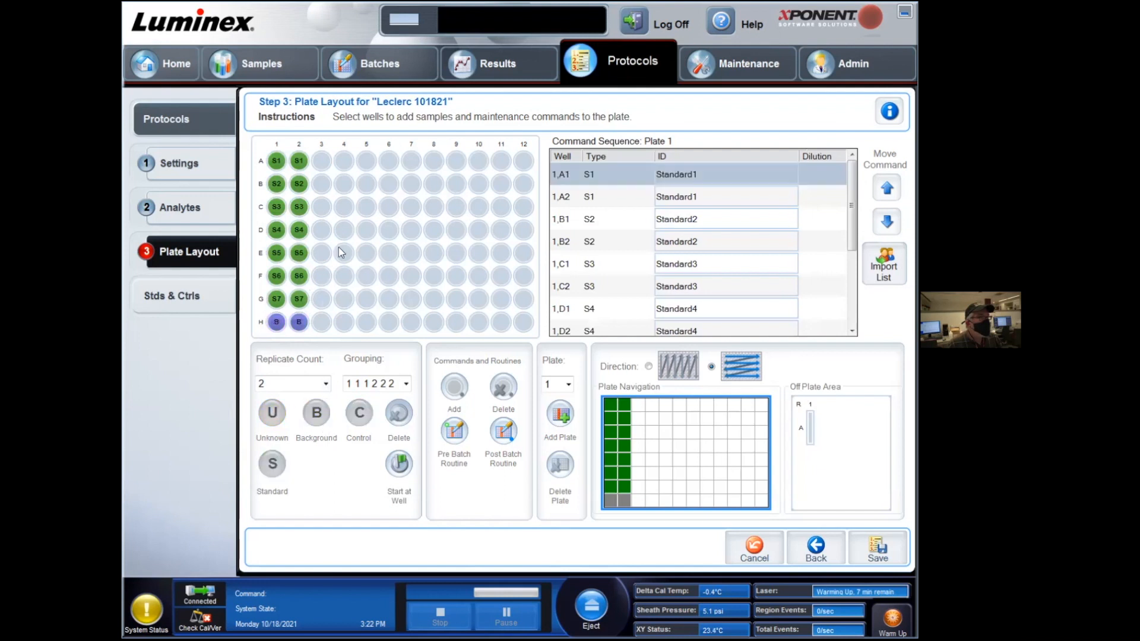
- Mark columns 3–12, selected in pairs, as duplicate unknown samples 1–40
{"action": "left_click_drag", "start_coordinate": [323, 162], "coordinate": [344, 322]}
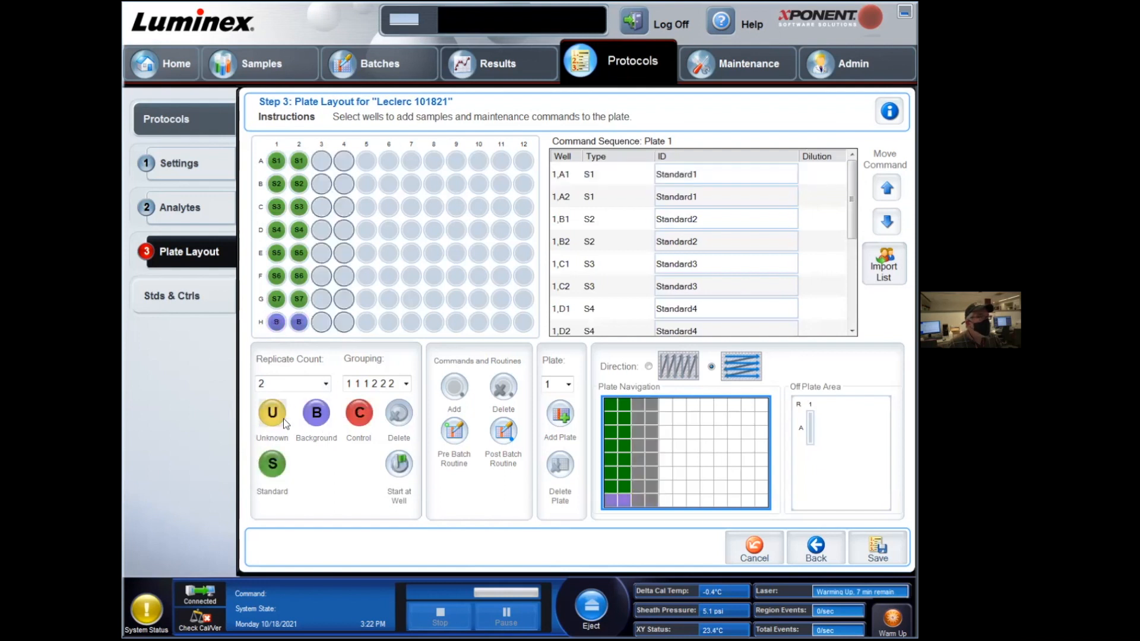
{"action": "left_click", "coordinate": [272, 412]}
{"action": "left_click_drag", "start_coordinate": [367, 160], "coordinate": [388, 322]}
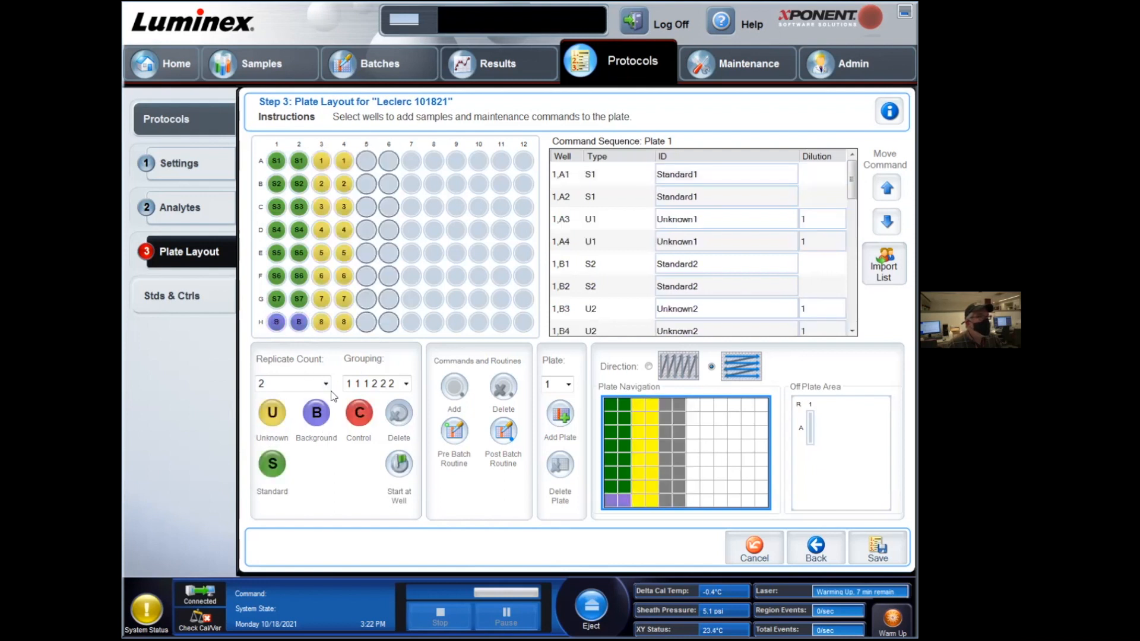
{"action": "left_click", "coordinate": [272, 413]}
{"action": "left_click_drag", "start_coordinate": [411, 161], "coordinate": [434, 322]}
{"action": "left_click", "coordinate": [272, 412]}
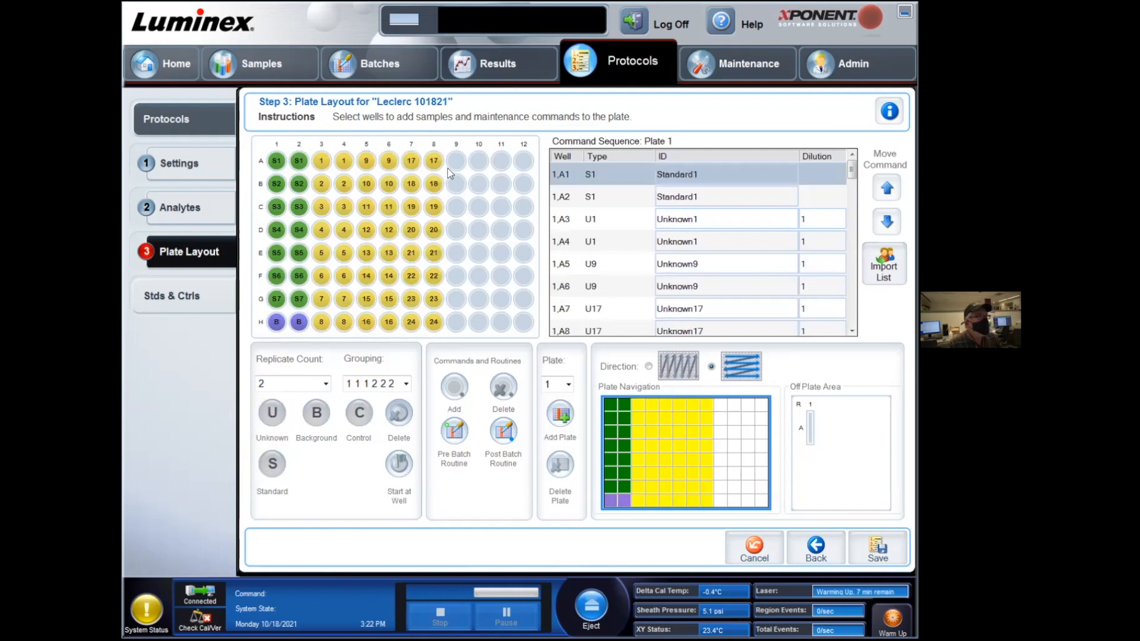
{"action": "left_click_drag", "start_coordinate": [455, 161], "coordinate": [478, 322]}
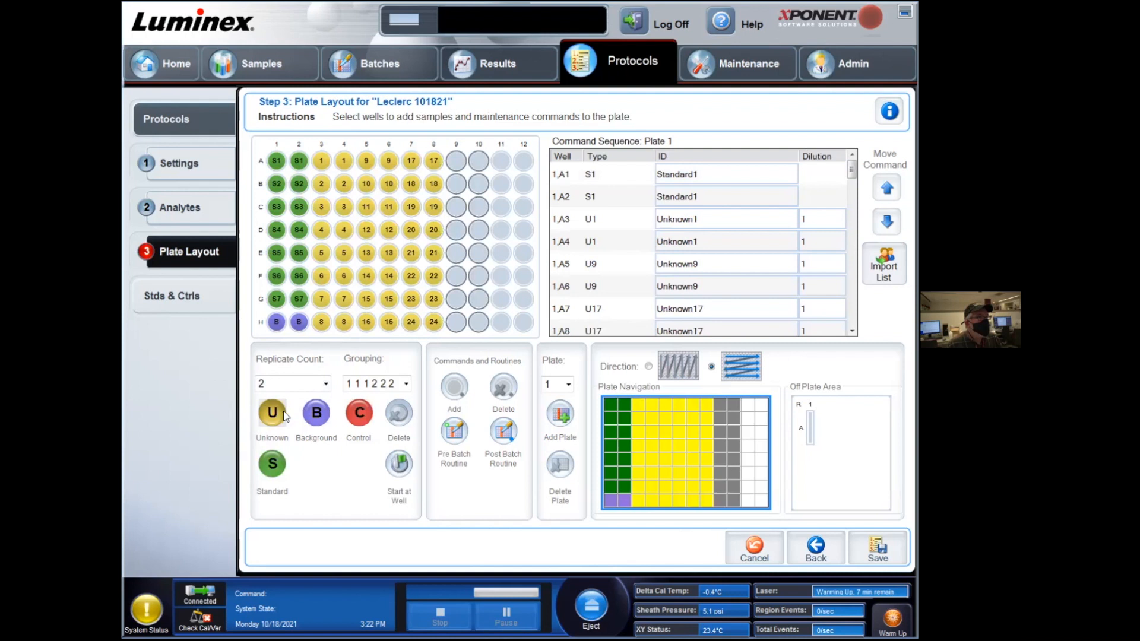
{"action": "left_click", "coordinate": [272, 412]}
{"action": "left_click_drag", "start_coordinate": [500, 160], "coordinate": [523, 322]}
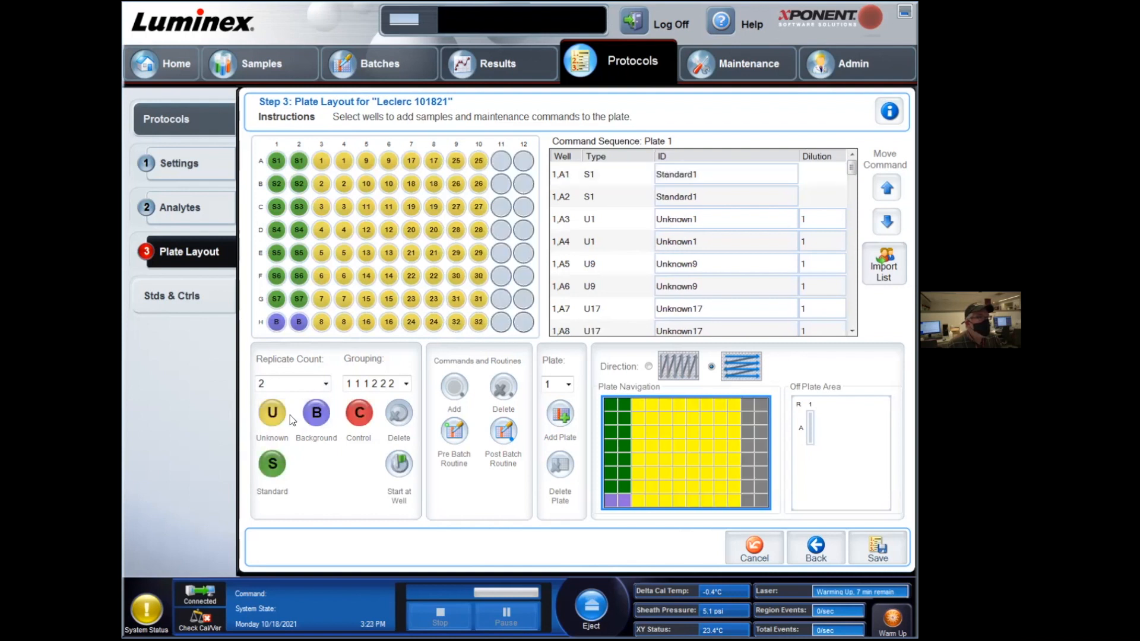
{"action": "left_click", "coordinate": [273, 412]}
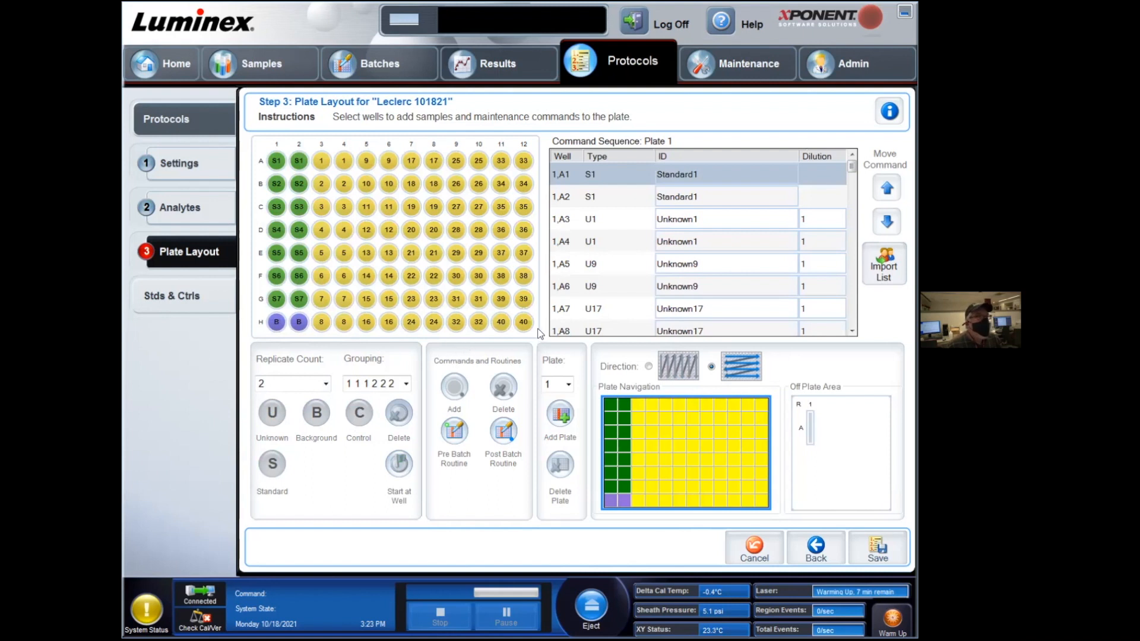
{"action": "left_click", "coordinate": [321, 163]}
{"action": "left_click", "coordinate": [365, 161]}
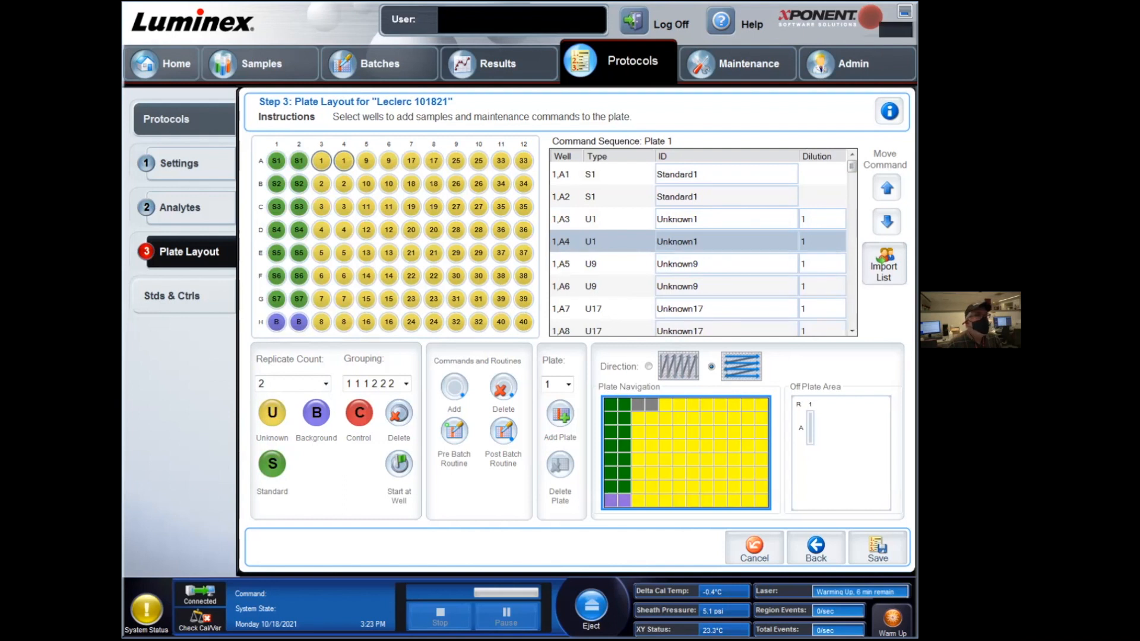
{"action": "key", "text": "super+d"}
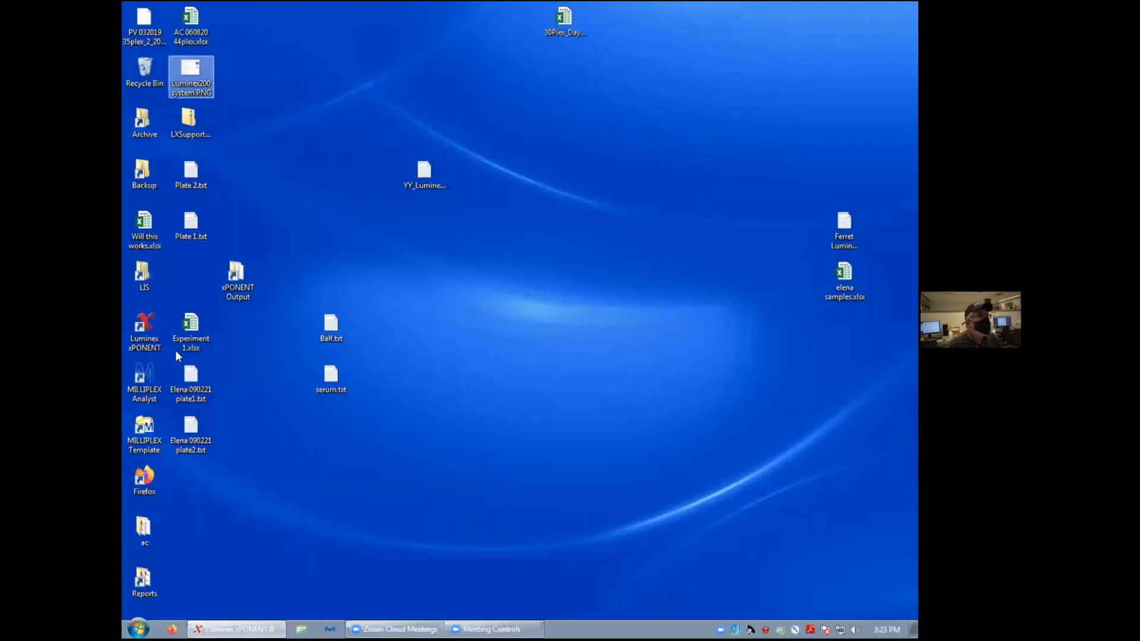
{"action": "left_click", "coordinate": [191, 384]}
{"action": "double_click", "coordinate": [193, 382]}
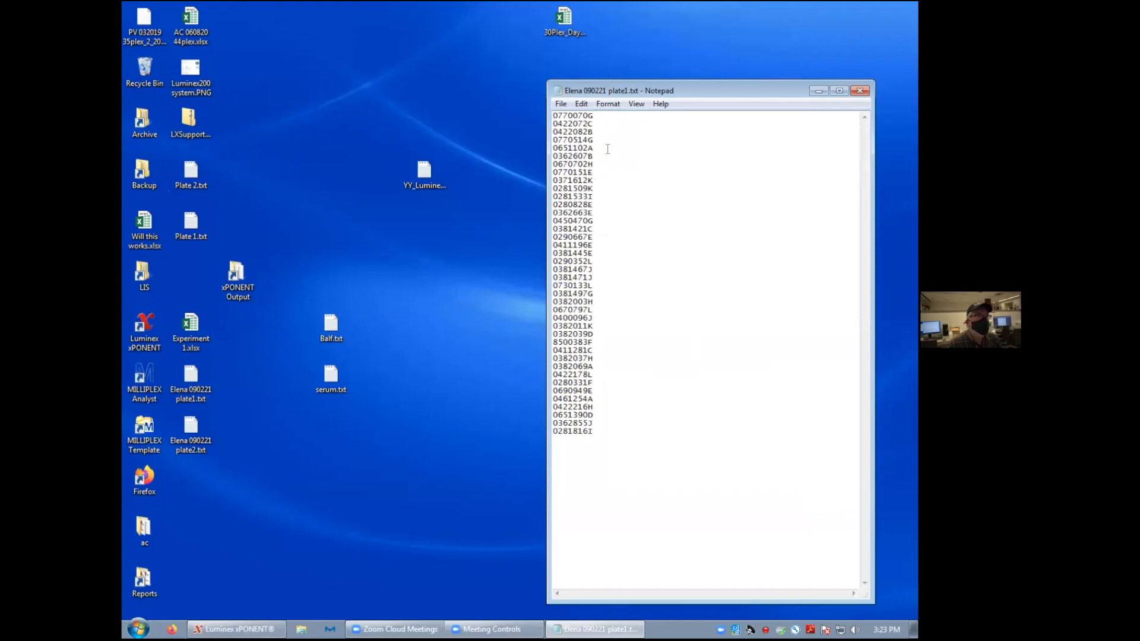
{"action": "left_click", "coordinate": [862, 90]}
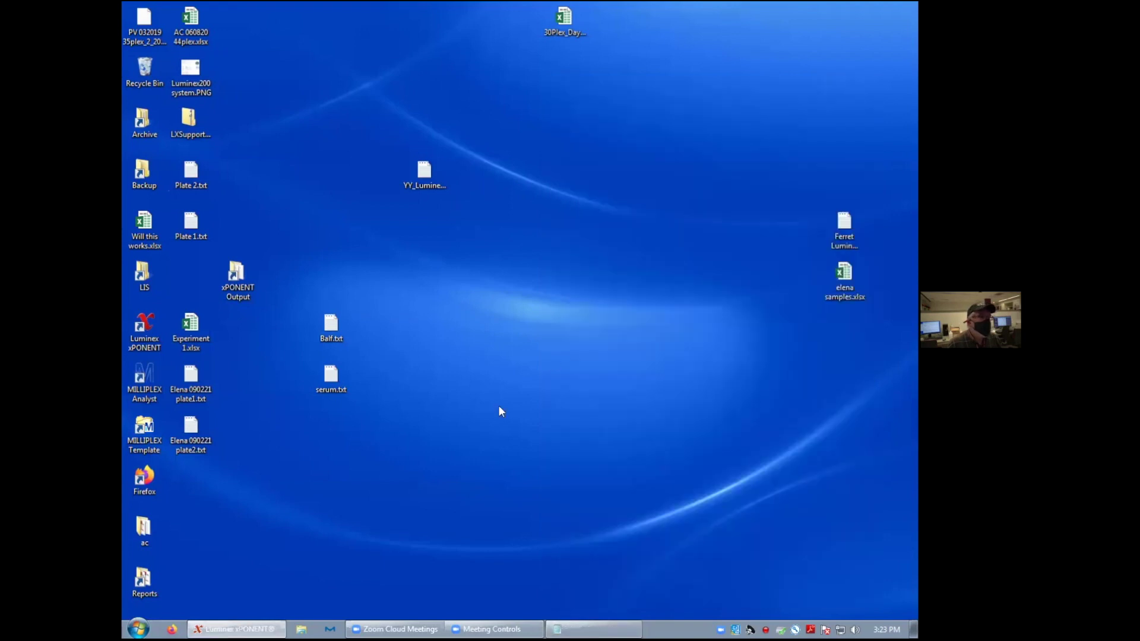
{"action": "left_click", "coordinate": [234, 630]}
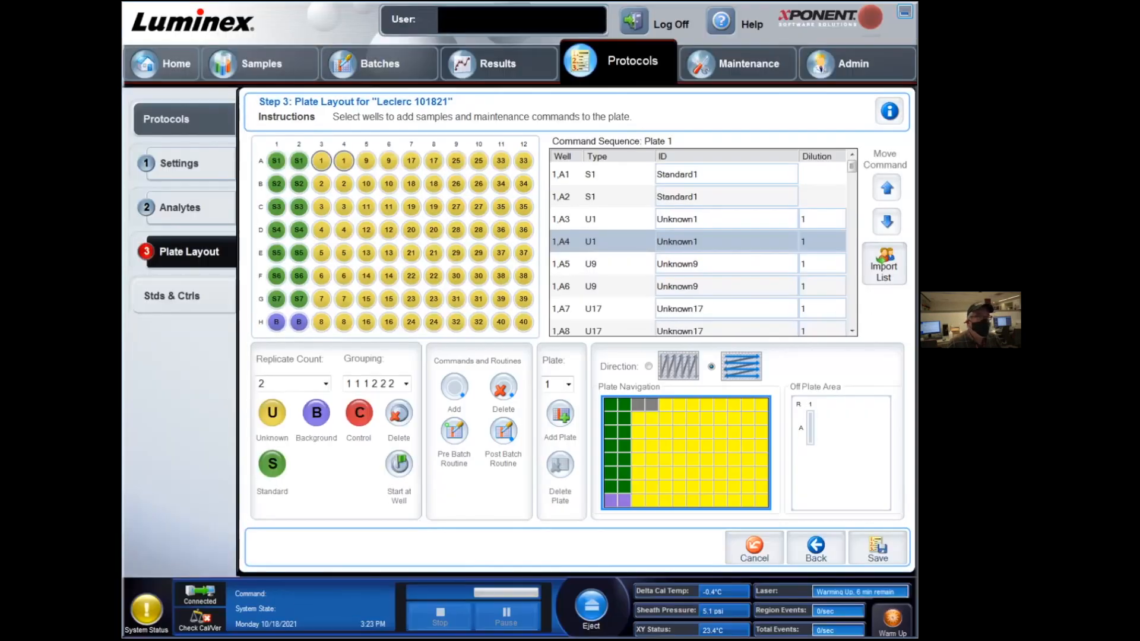
- Import the plate1 sample list from the desktop and inspect the last sample well H12
{"action": "left_click", "coordinate": [883, 266]}
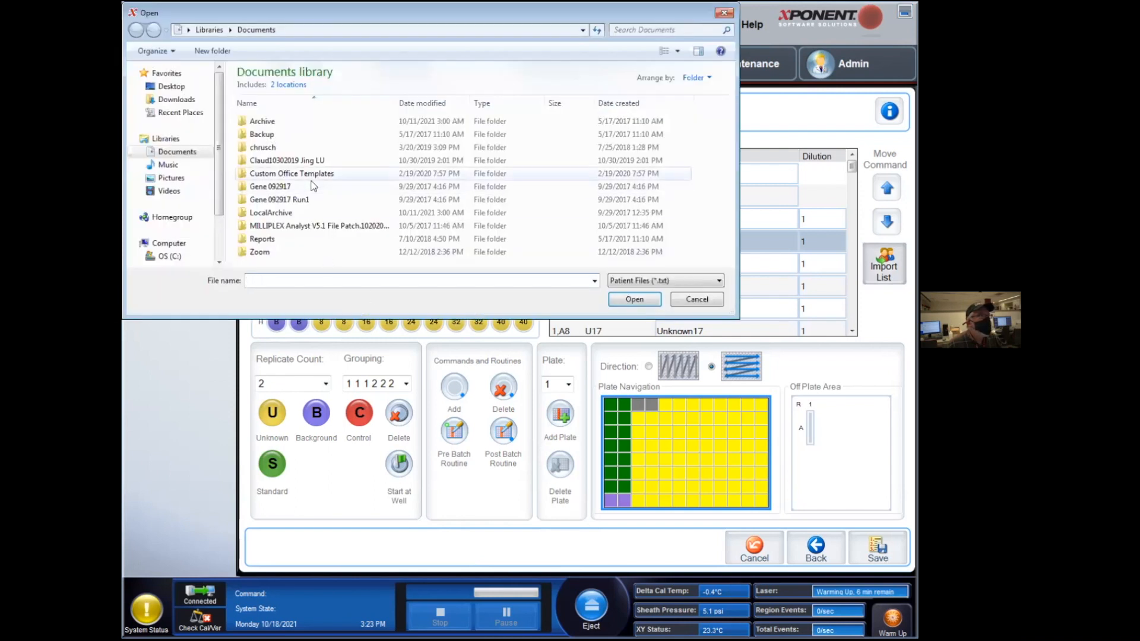
{"action": "left_click", "coordinate": [171, 87]}
{"action": "scroll", "coordinate": [303, 160], "scroll_direction": "up", "scroll_amount": 3}
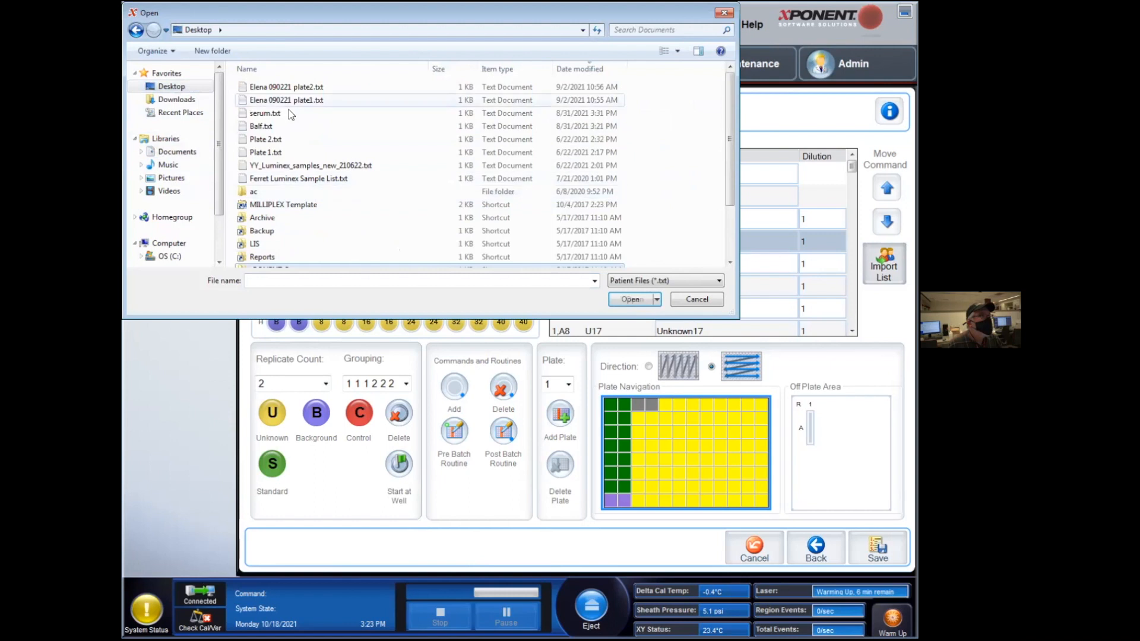
{"action": "double_click", "coordinate": [285, 100]}
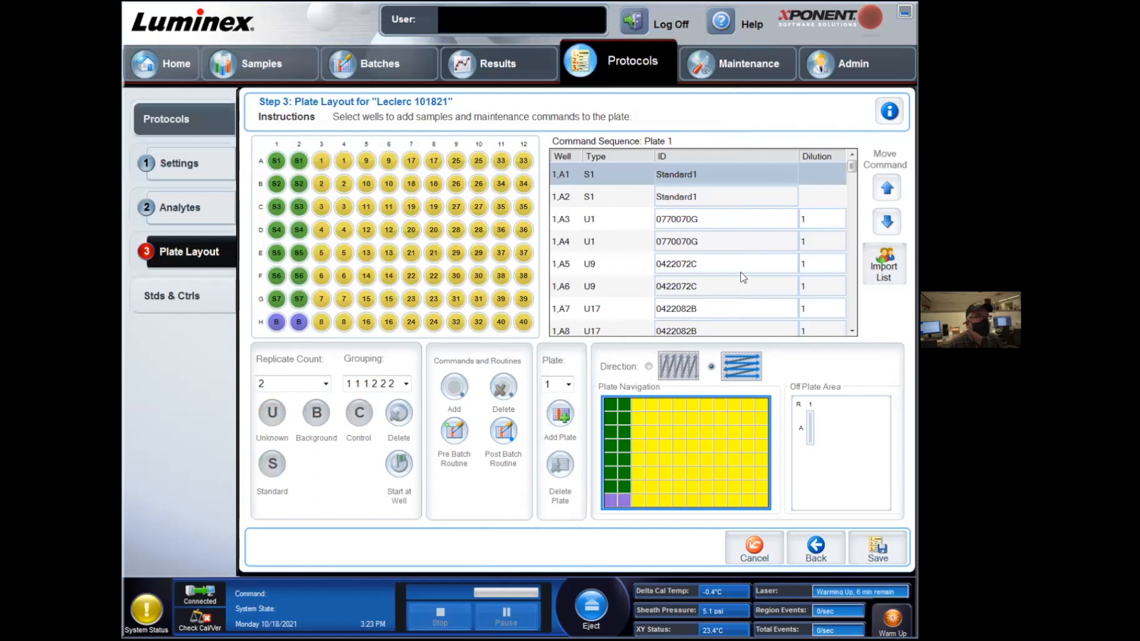
{"action": "scroll", "coordinate": [702, 326], "scroll_direction": "down", "scroll_amount": 7}
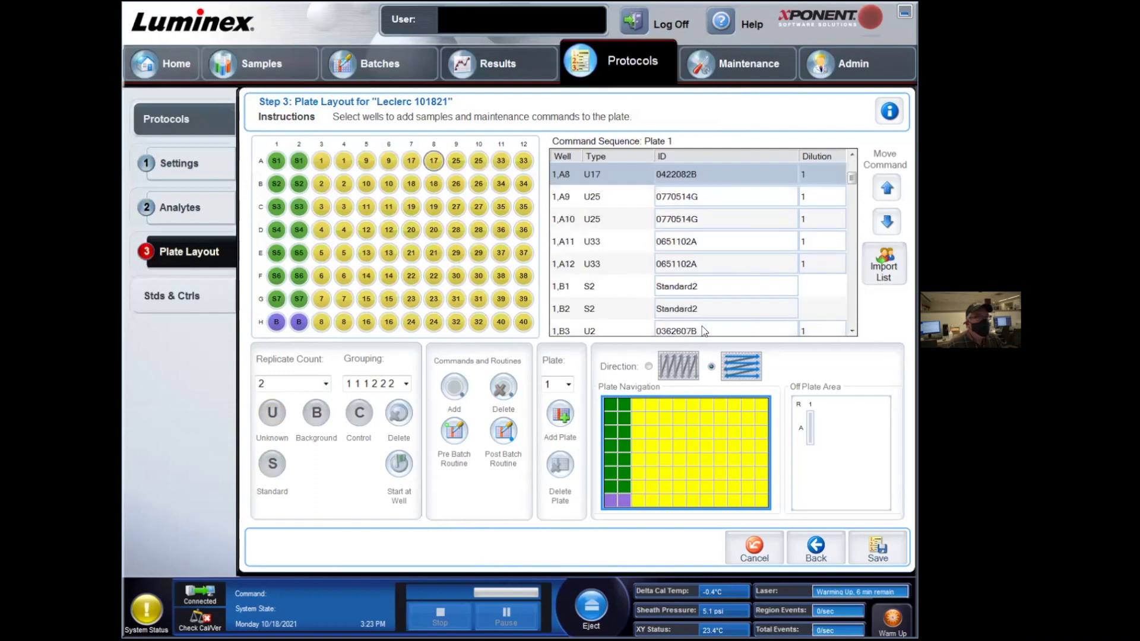
{"action": "left_click", "coordinate": [524, 322]}
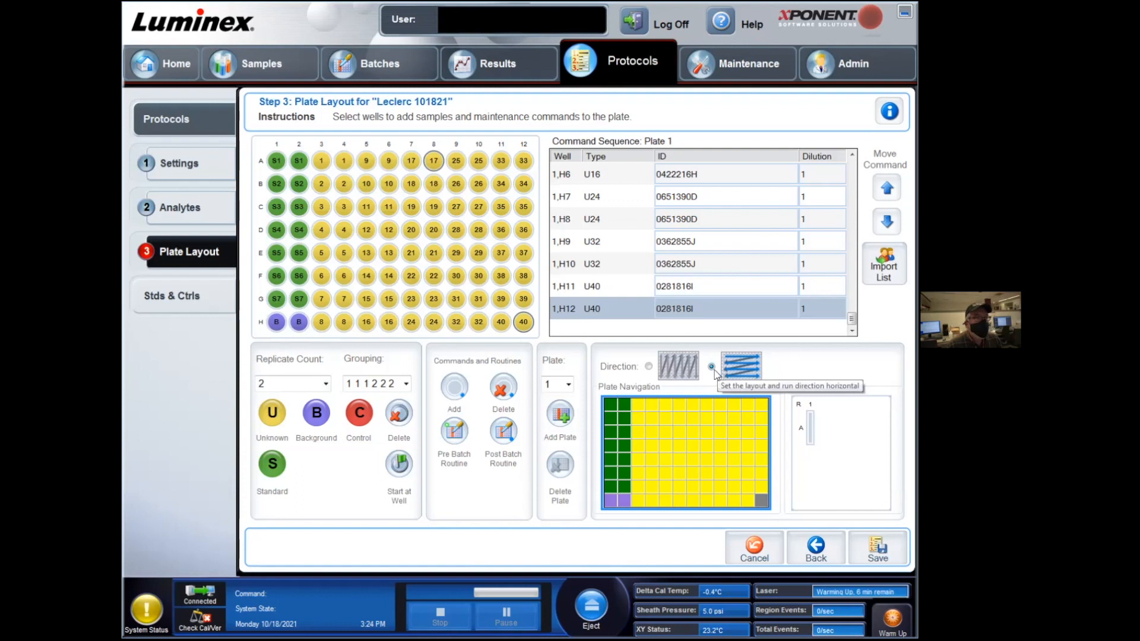
- Return to well A3 and switch the run direction to down the columns
{"action": "left_click", "coordinate": [324, 162]}
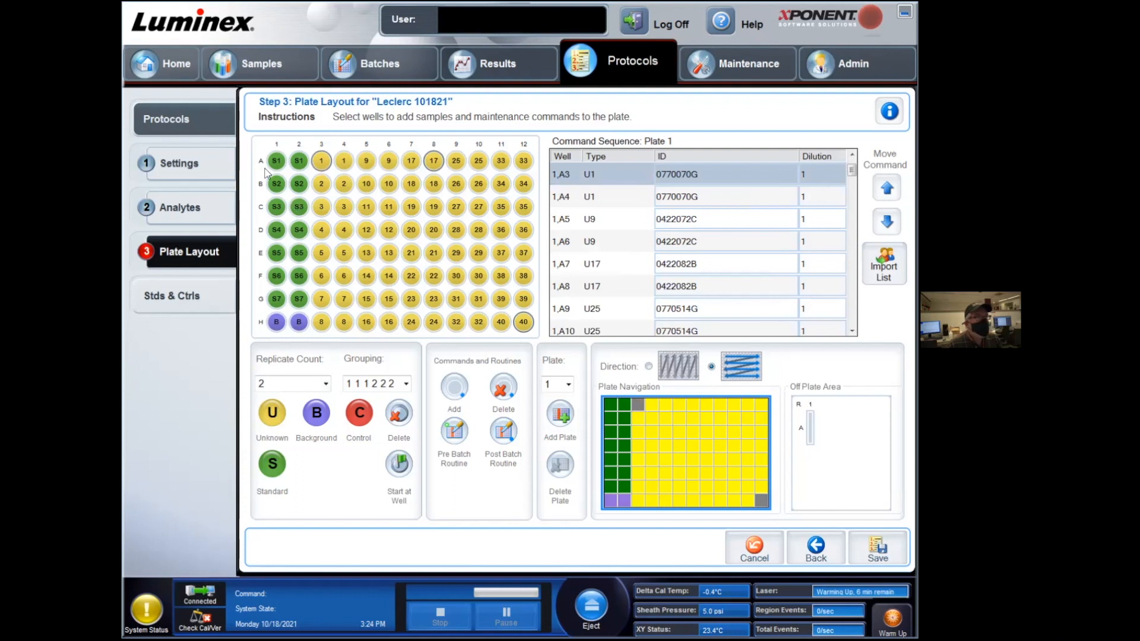
{"action": "left_click", "coordinate": [648, 366]}
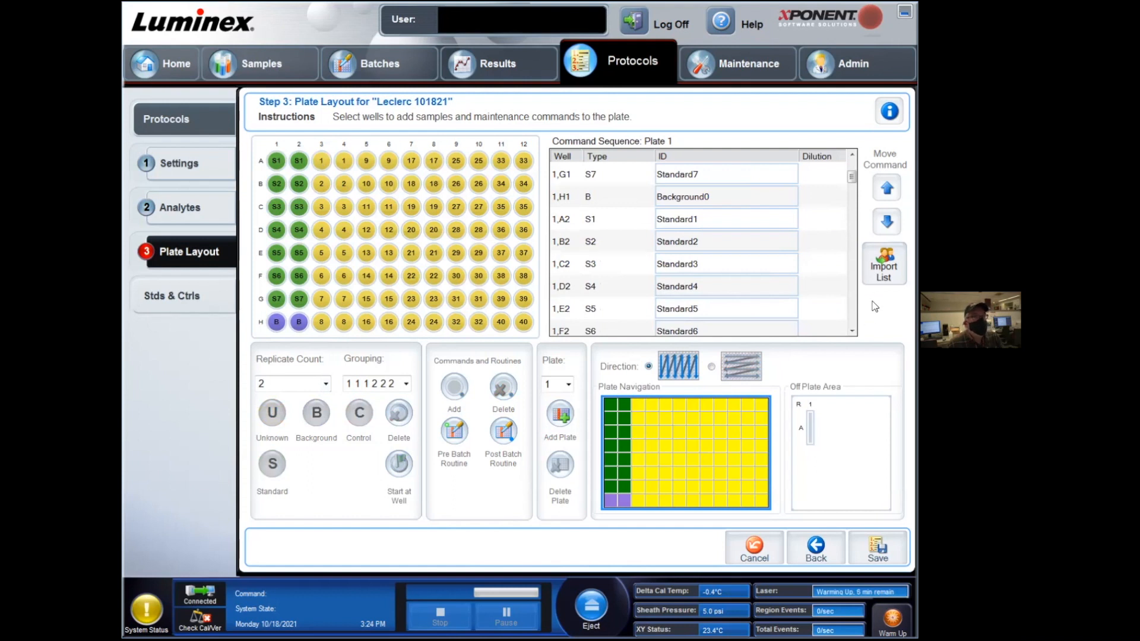
- Re-import the plate1 sample ID list from the desktop and check well A3
{"action": "left_click", "coordinate": [883, 268]}
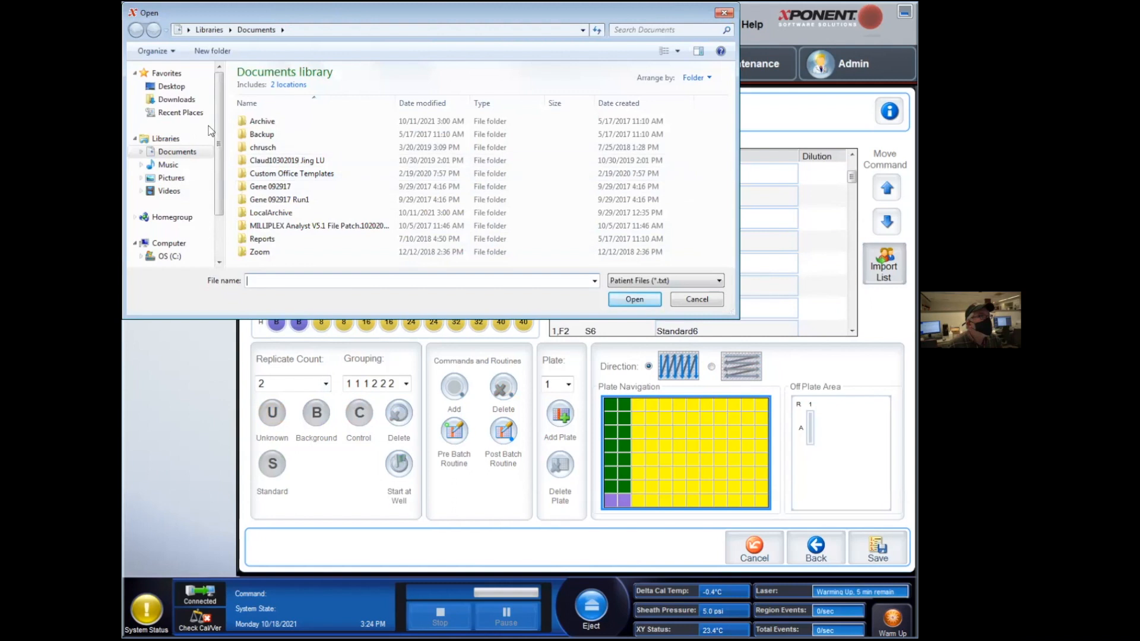
{"action": "left_click", "coordinate": [171, 87]}
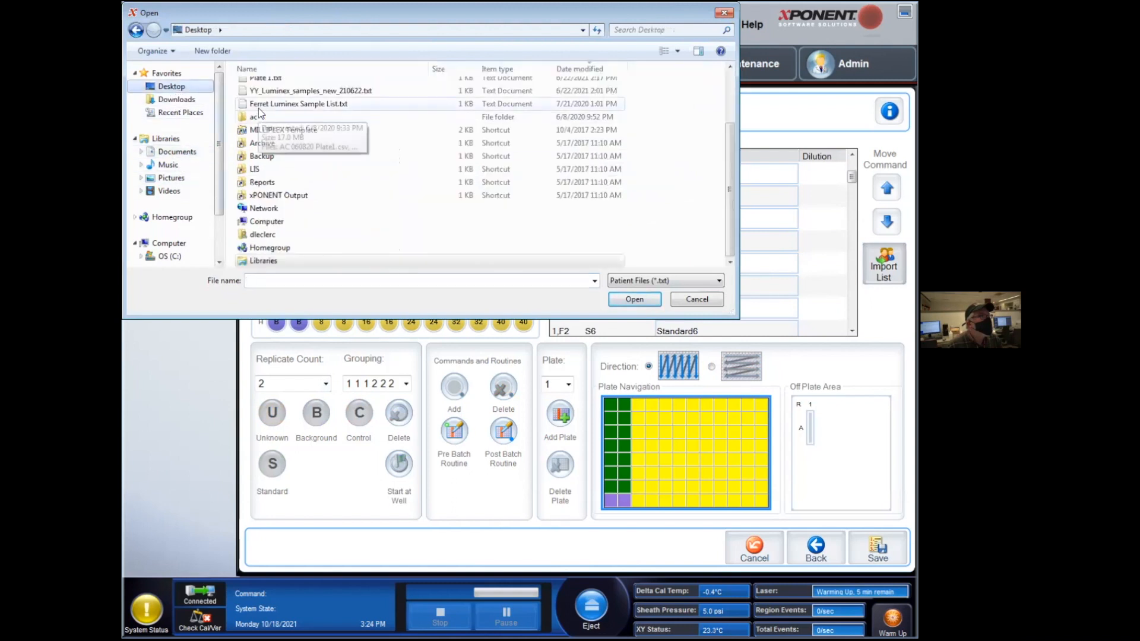
{"action": "scroll", "coordinate": [303, 143], "scroll_direction": "up", "scroll_amount": 3}
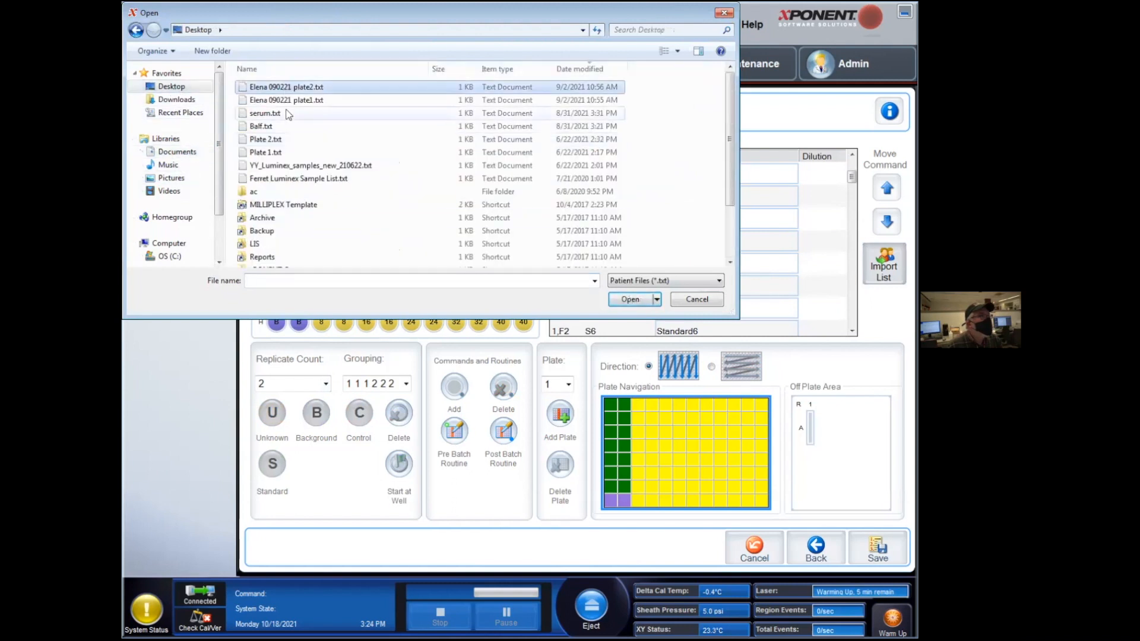
{"action": "left_click", "coordinate": [286, 100]}
{"action": "left_click", "coordinate": [629, 299]}
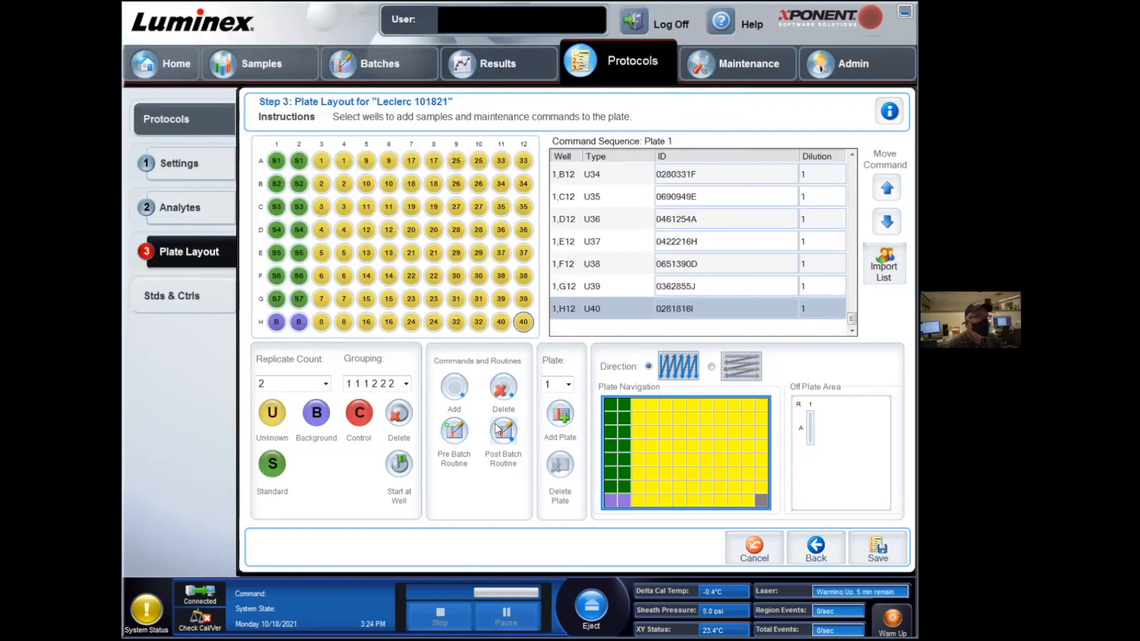
{"action": "left_click", "coordinate": [321, 161]}
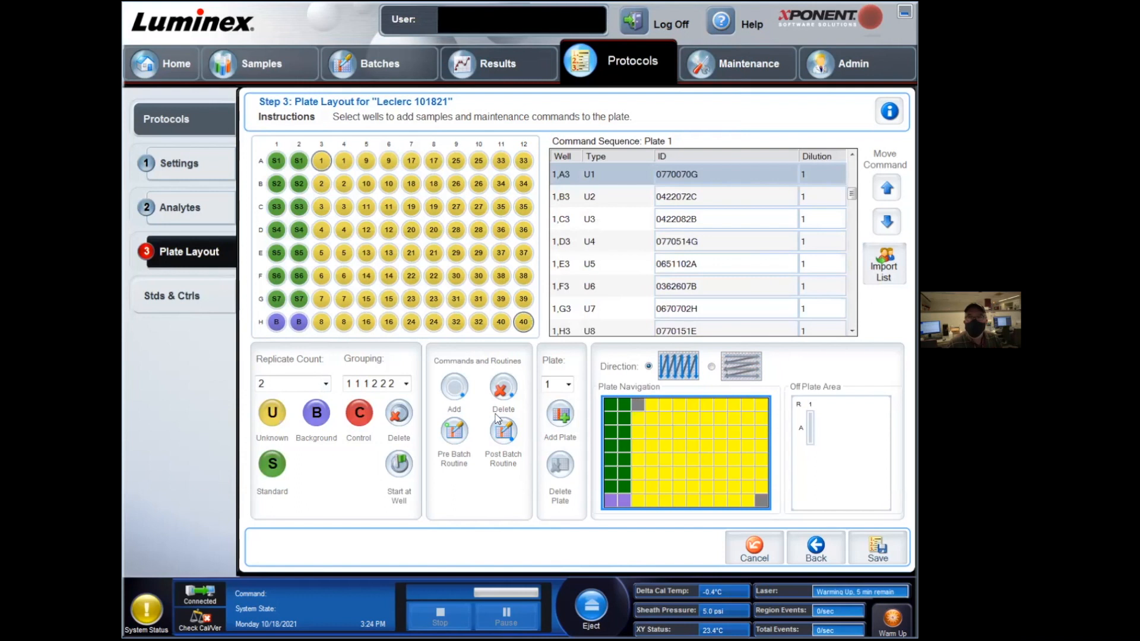
- Save the Leclerc 101821 protocol, accepting the unassigned standards and controls warning
{"action": "left_click", "coordinate": [877, 545]}
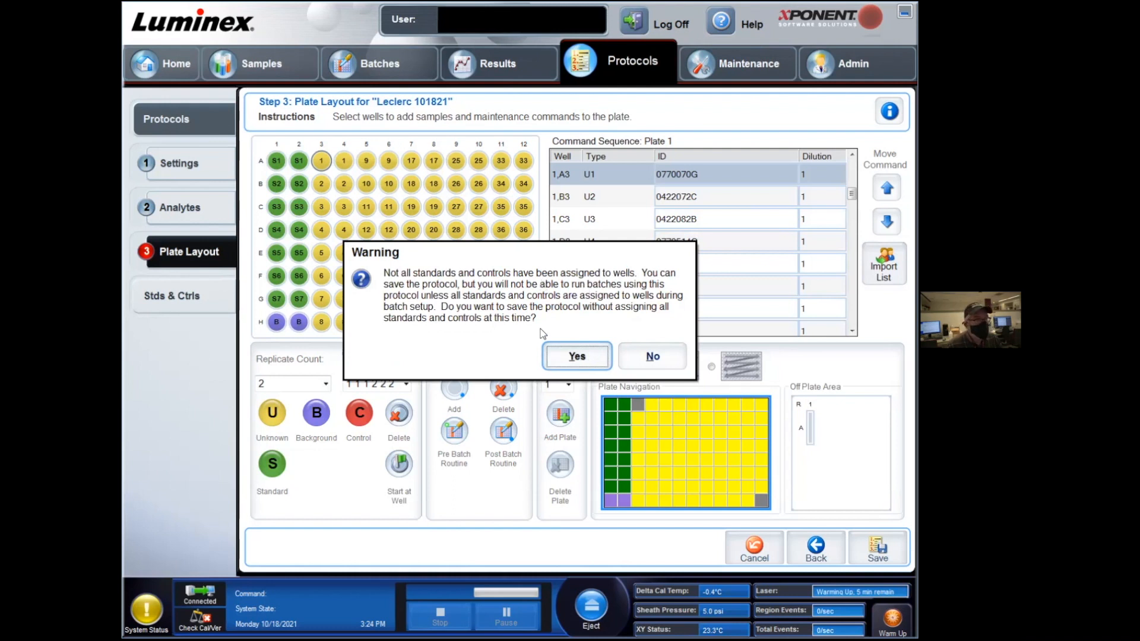
{"action": "left_click", "coordinate": [577, 357]}
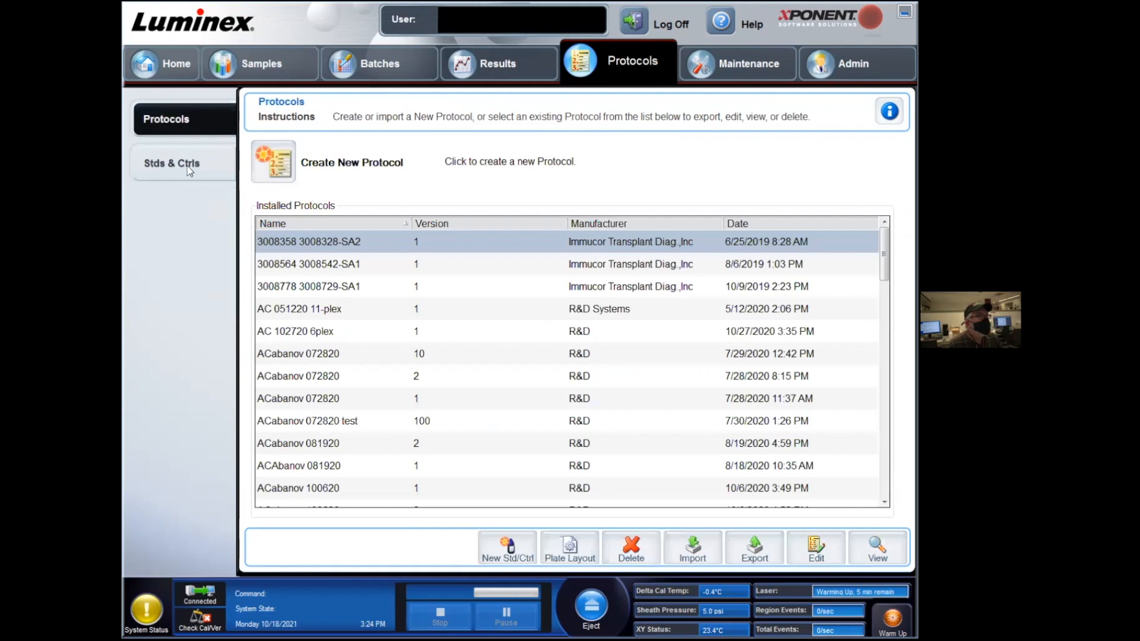
- Create a new Std/Ctrl lot on the Stds & Ctrls list for the 101821 protocol
{"action": "left_click", "coordinate": [187, 166]}
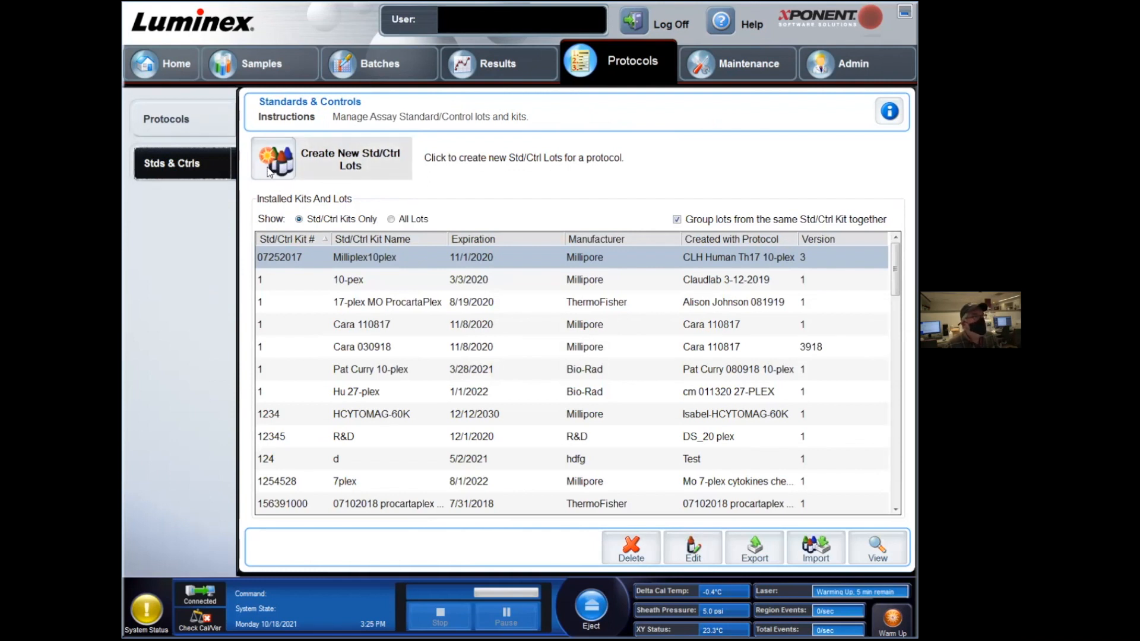
{"action": "left_click", "coordinate": [270, 169]}
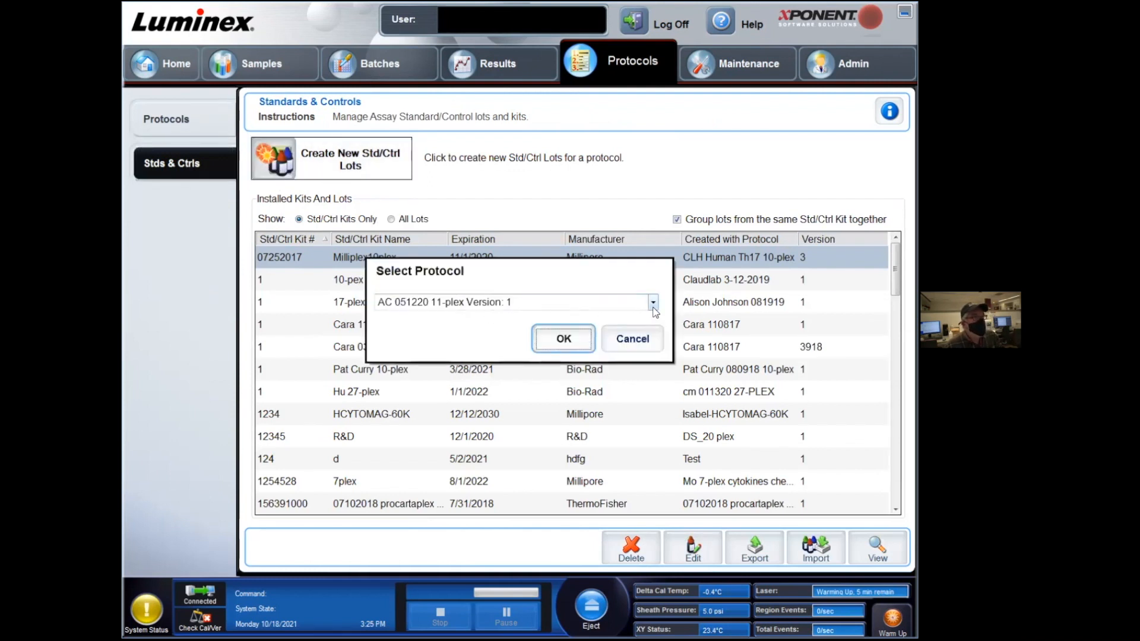
{"action": "left_click", "coordinate": [653, 301]}
{"action": "scroll", "coordinate": [590, 305], "scroll_direction": "down", "scroll_amount": 5}
{"action": "scroll", "coordinate": [590, 305], "scroll_direction": "down", "scroll_amount": 5}
{"action": "scroll", "coordinate": [590, 304], "scroll_direction": "up", "scroll_amount": 4}
{"action": "scroll", "coordinate": [590, 305], "scroll_direction": "up", "scroll_amount": 2}
{"action": "scroll", "coordinate": [590, 305], "scroll_direction": "down", "scroll_amount": 2}
{"action": "scroll", "coordinate": [590, 304], "scroll_direction": "down", "scroll_amount": 3}
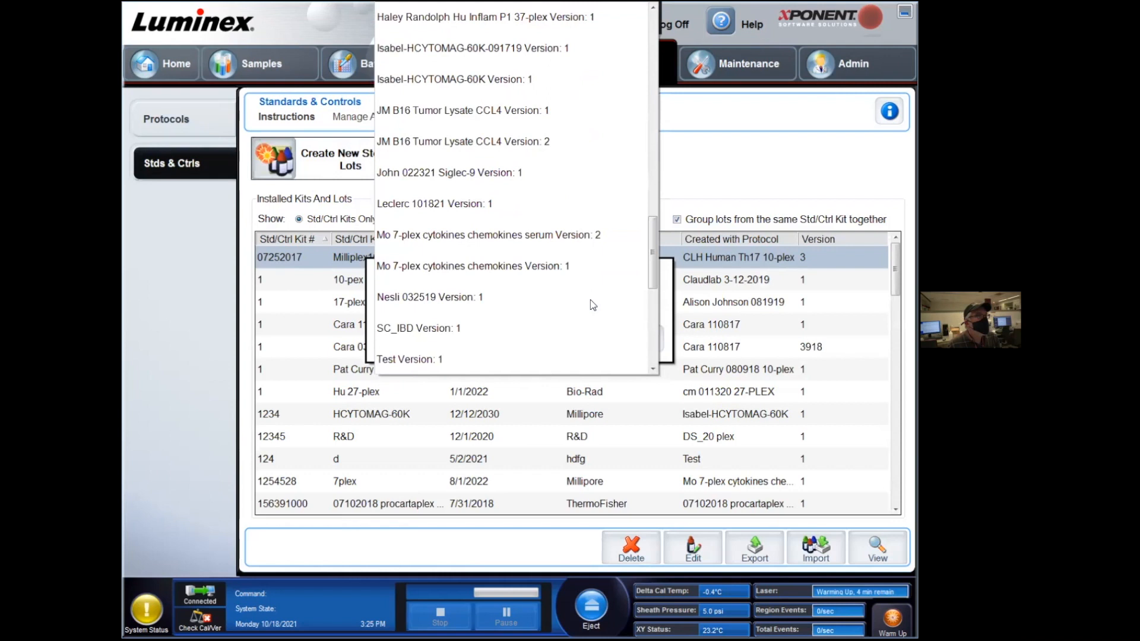
{"action": "left_click", "coordinate": [532, 203]}
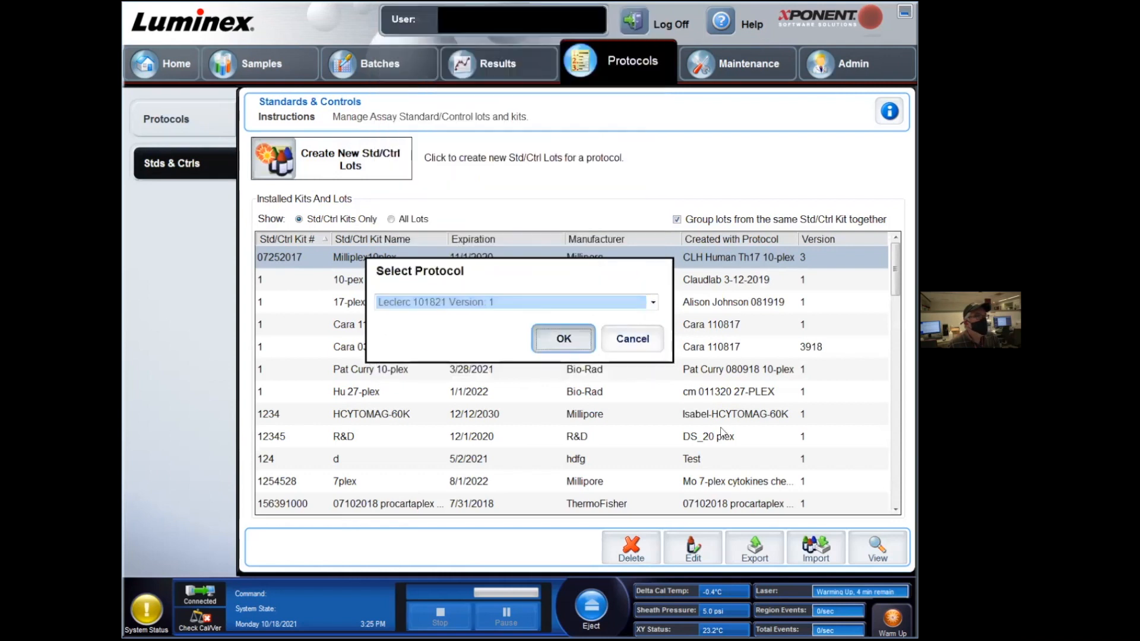
{"action": "left_click", "coordinate": [564, 339]}
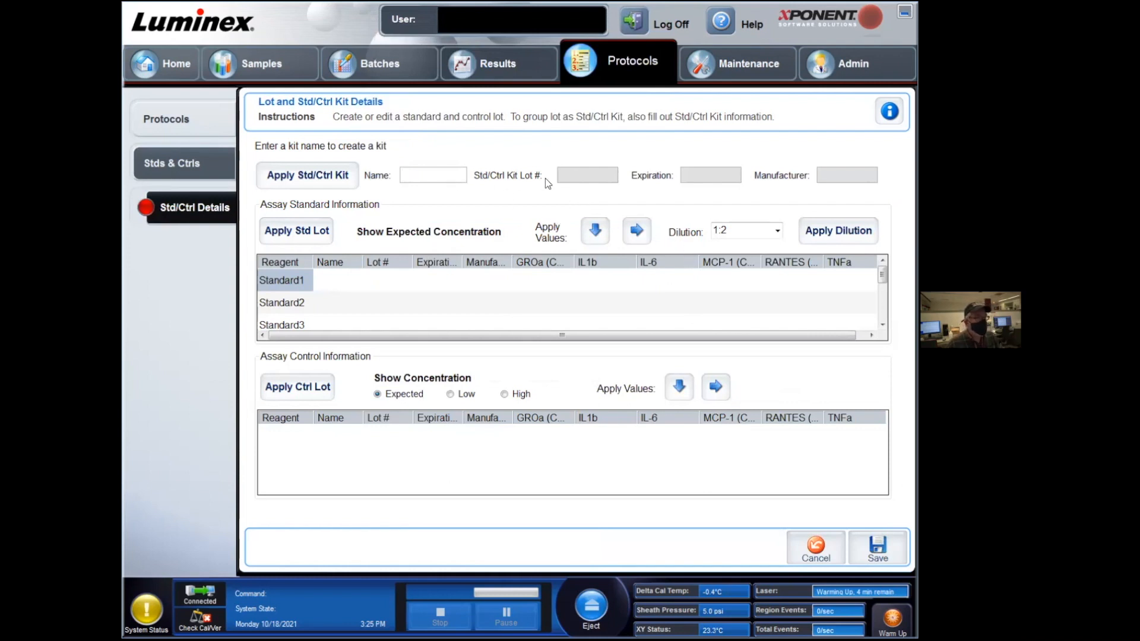
{"action": "type", "text": "L"}
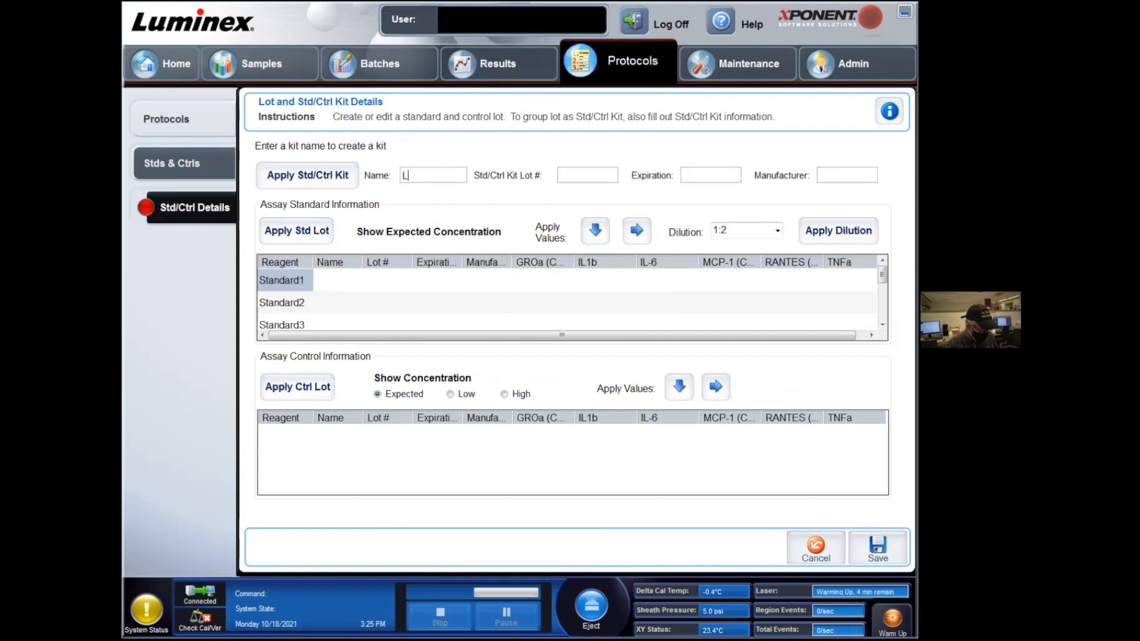
{"action": "type", "text": "eclerc"}
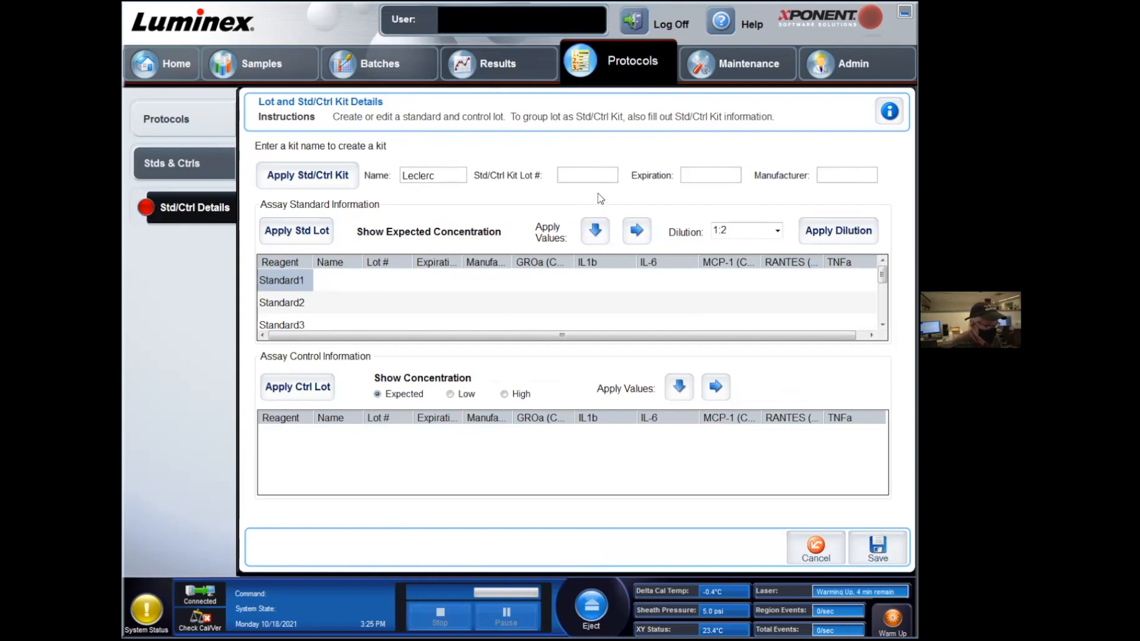
{"action": "type", "text": "29"}
{"action": "type", "text": "4115"}
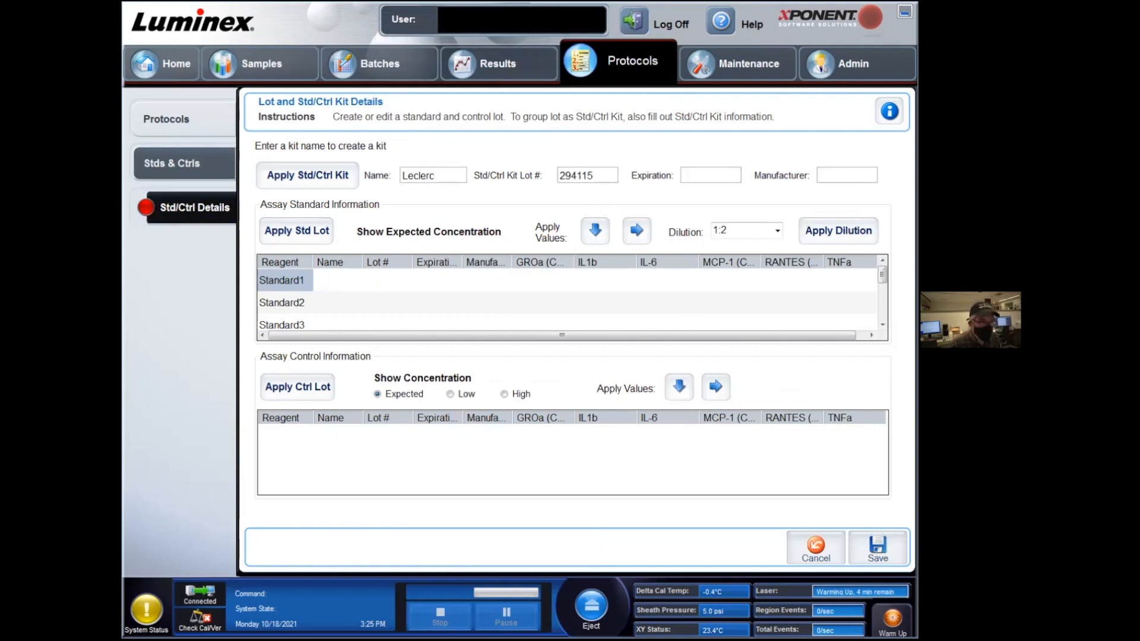
- Enter kit name Leclerc, lot 294115, expiration 2022-09 and manufacturer TF
{"action": "left_click", "coordinate": [710, 176]}
{"action": "type", "text": "2022"}
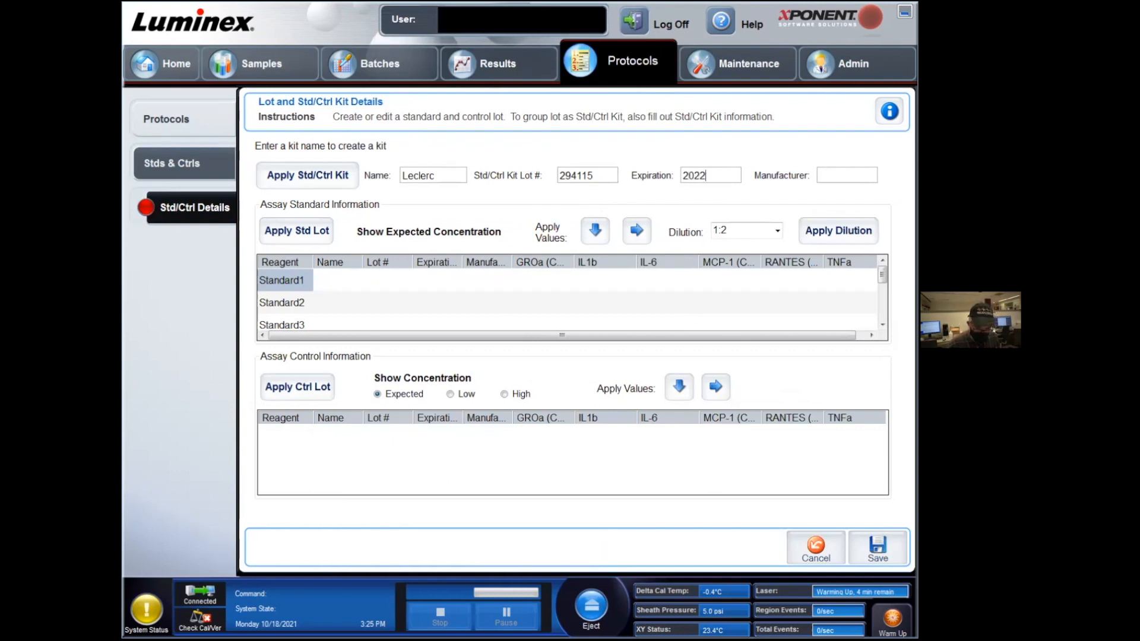
{"action": "type", "text": "-09"}
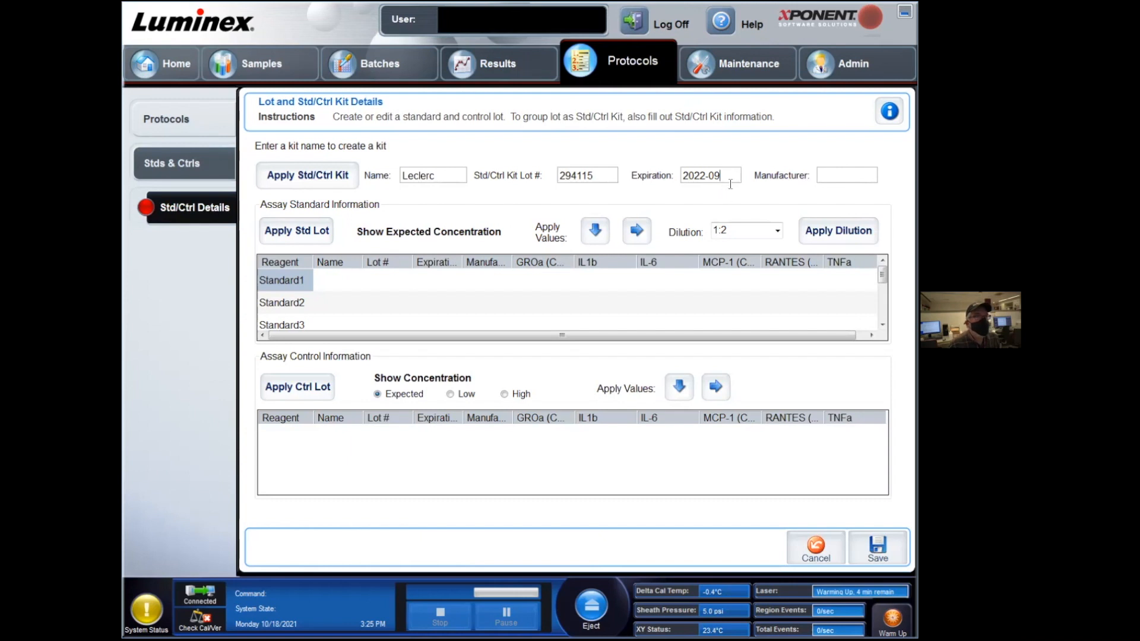
{"action": "left_click", "coordinate": [843, 176]}
{"action": "type", "text": "TF"}
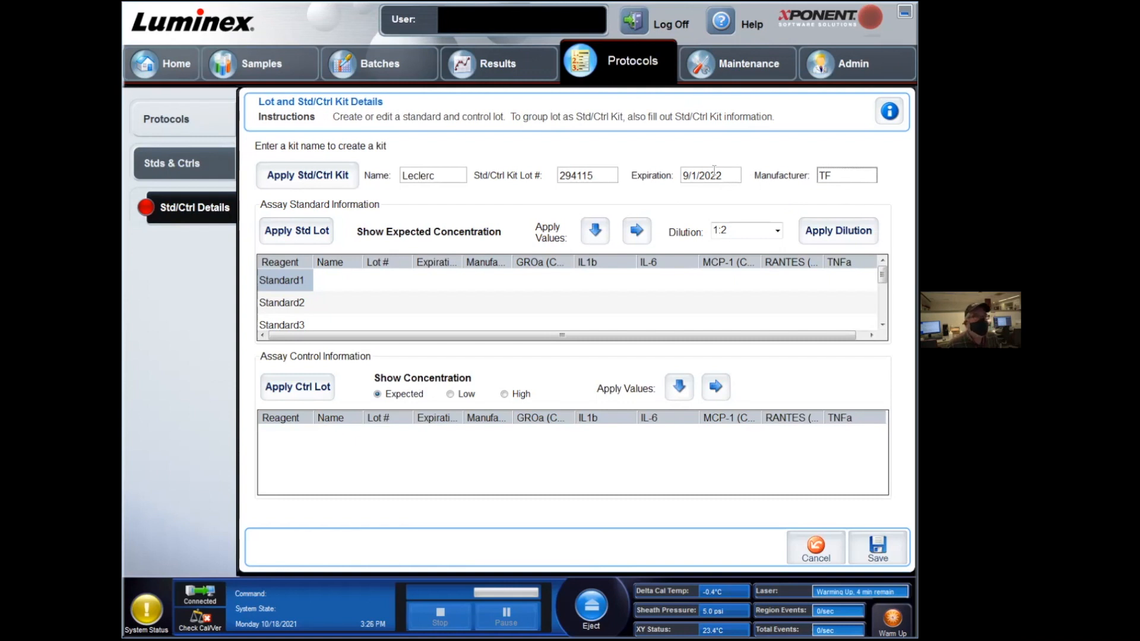
{"action": "left_click", "coordinate": [338, 281]}
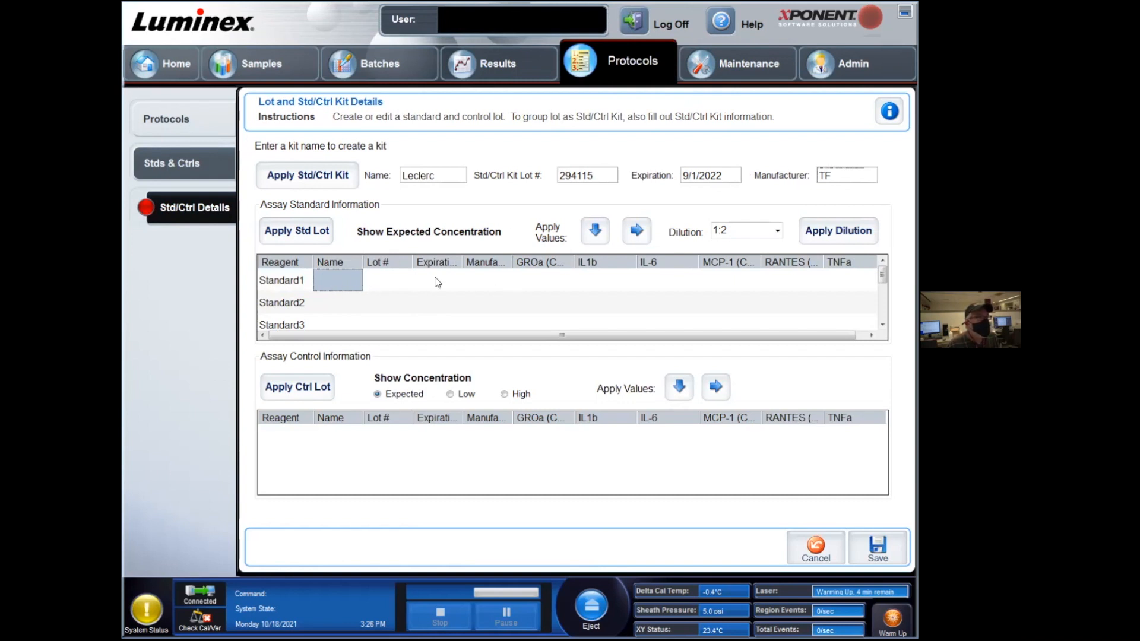
- Copy the kit lot 294115, expiration and manufacturer TF into Standard1's row
{"action": "left_click", "coordinate": [433, 176]}
{"action": "type", "text": "L"}
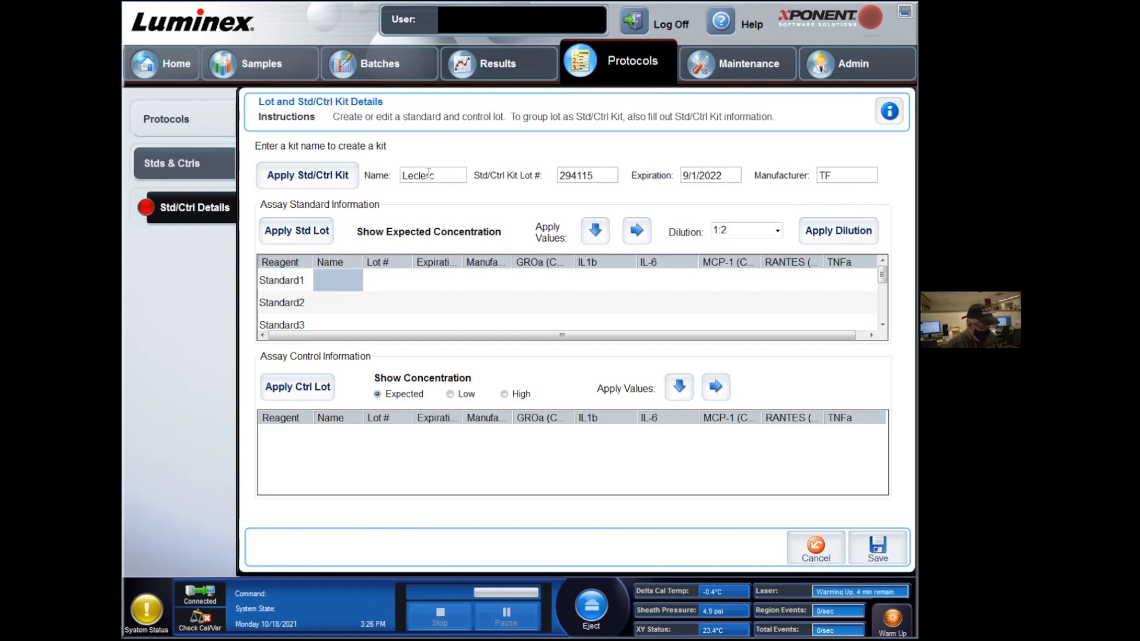
{"action": "type", "text": "Rat-5plex"}
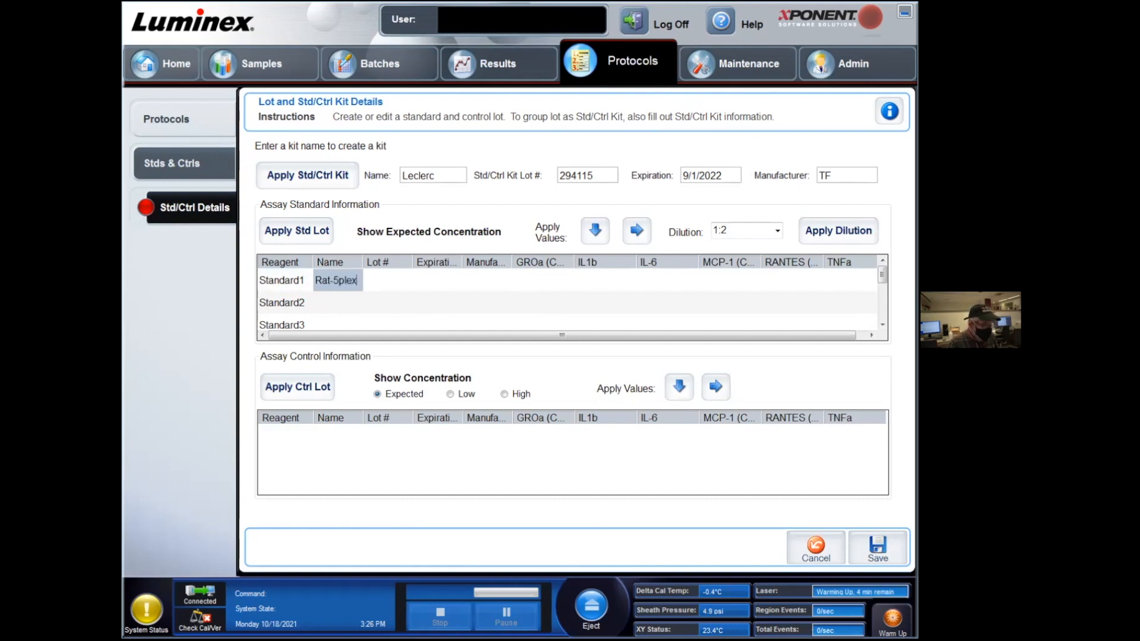
{"action": "double_click", "coordinate": [593, 175]}
{"action": "key", "text": "ctrl+c"}
{"action": "left_click", "coordinate": [388, 279]}
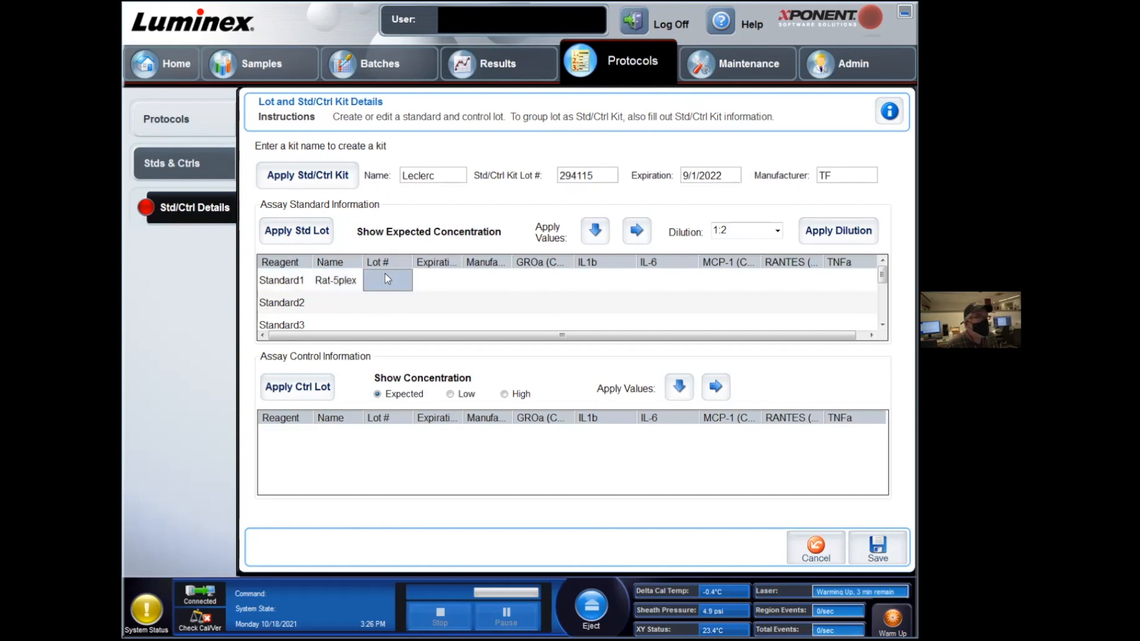
{"action": "key", "text": "ctrl+v"}
{"action": "double_click", "coordinate": [722, 176]}
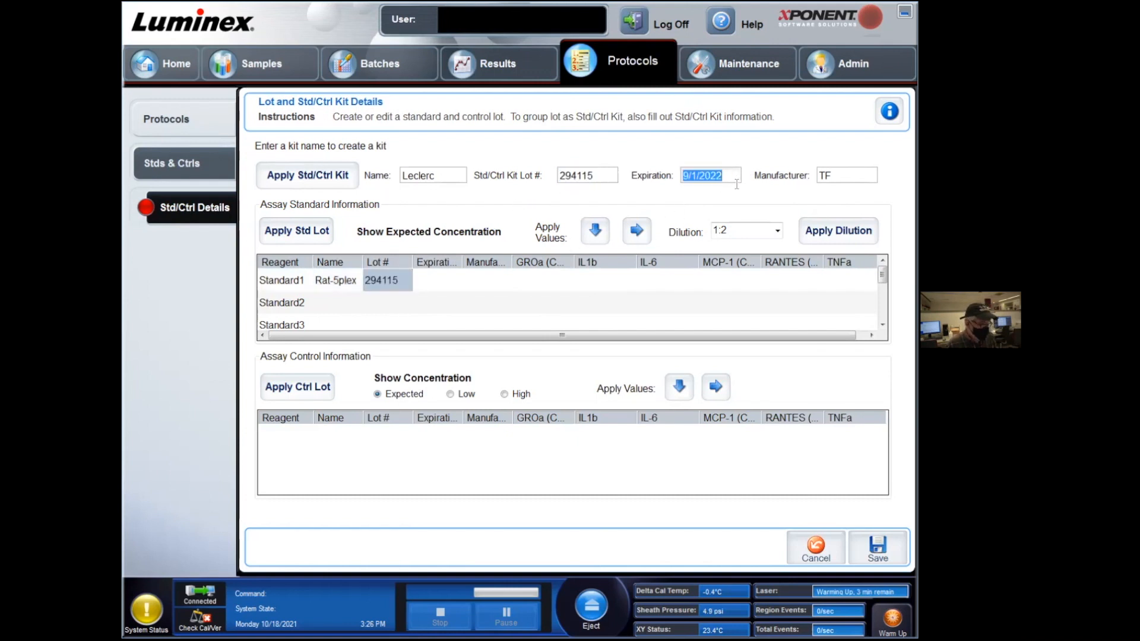
{"action": "key", "text": "ctrl+c"}
{"action": "left_click", "coordinate": [433, 279]}
{"action": "key", "text": "ctrl+v"}
{"action": "double_click", "coordinate": [825, 176]}
{"action": "key", "text": "ctrl+c"}
{"action": "left_click", "coordinate": [480, 279]}
- Enter Standard1's concentrations 46200, 41400, 7450, 58000, 450100, 14400 across the six analytes
{"action": "key", "text": "ctrl+v"}
{"action": "left_click", "coordinate": [541, 279]}
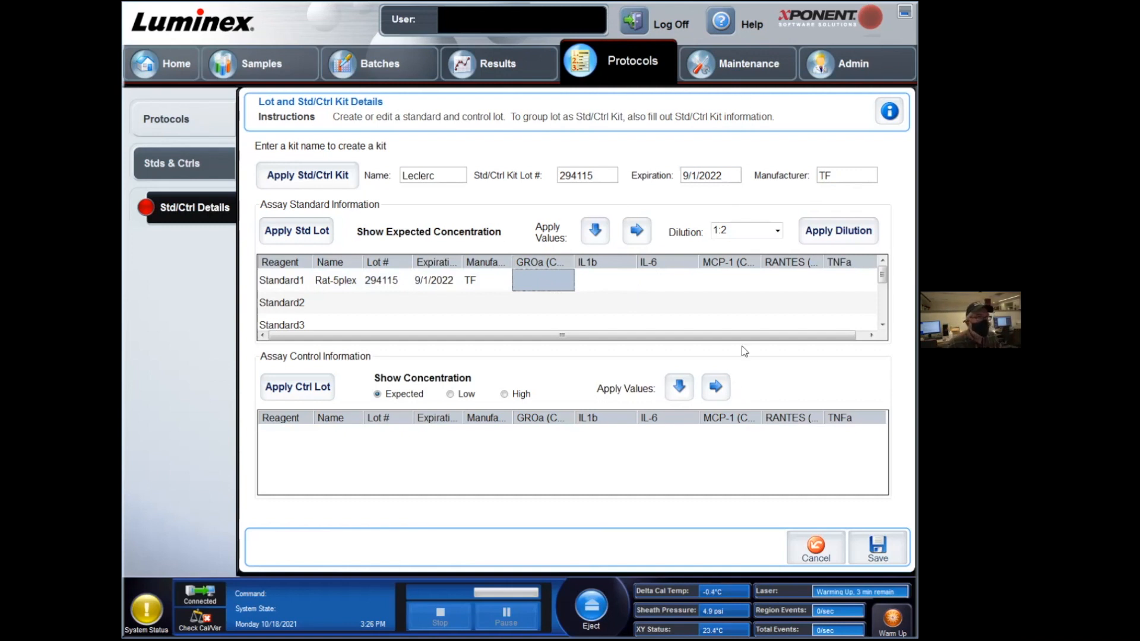
{"action": "type", "text": "46200\t41400\t7450"}
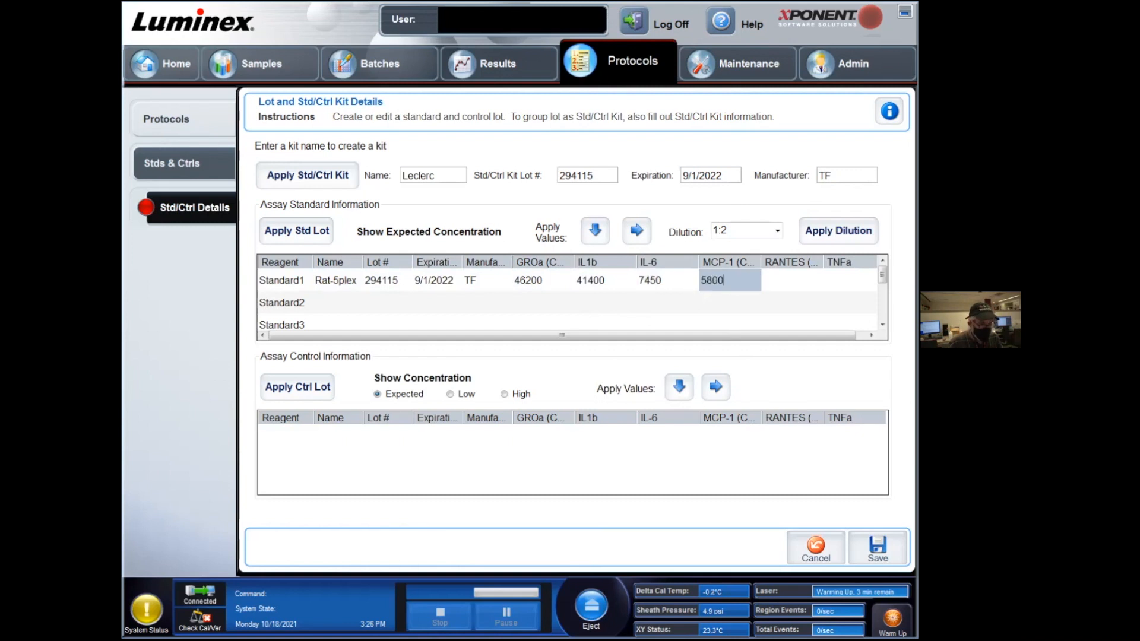
{"action": "type", "text": "\t58000\t450100\t14400"}
{"action": "left_click", "coordinate": [533, 282]}
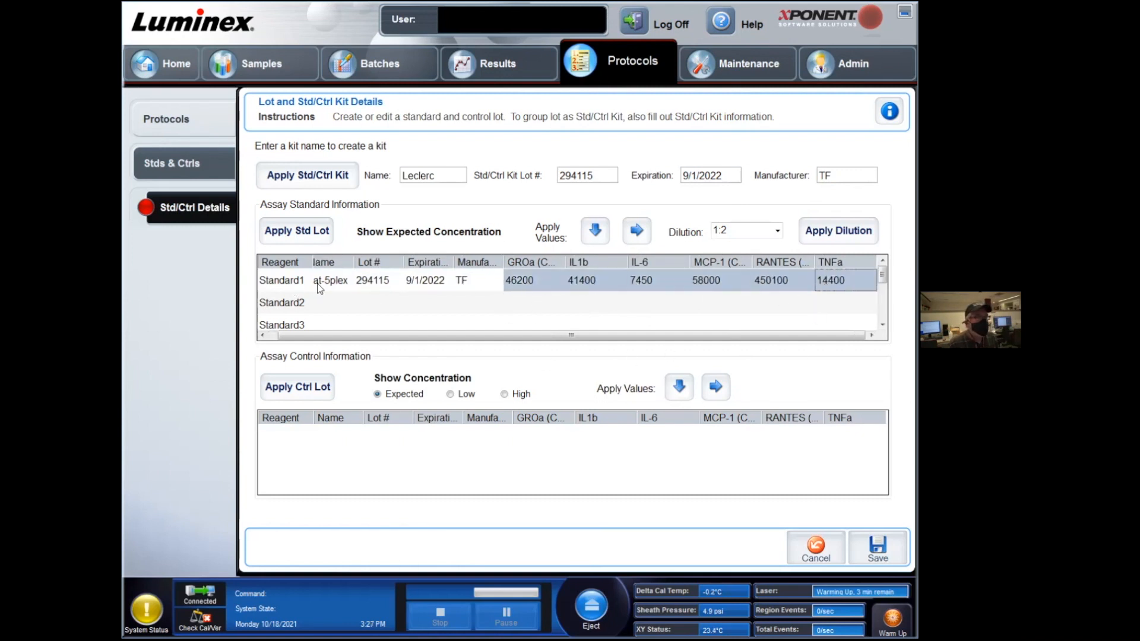
{"action": "left_click_drag", "start_coordinate": [571, 336], "coordinate": [560, 336]}
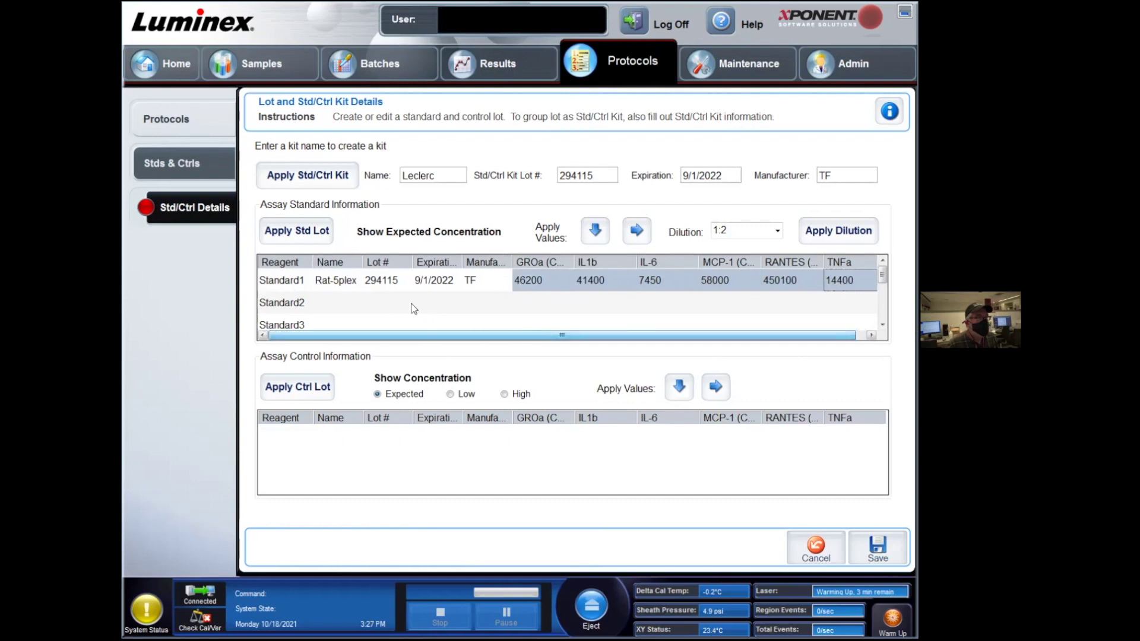
- Apply Standard1's name, lot, expiration and manufacturer down to the other standards
{"action": "left_click", "coordinate": [334, 280]}
{"action": "left_click", "coordinate": [383, 280], "text": "shift"}
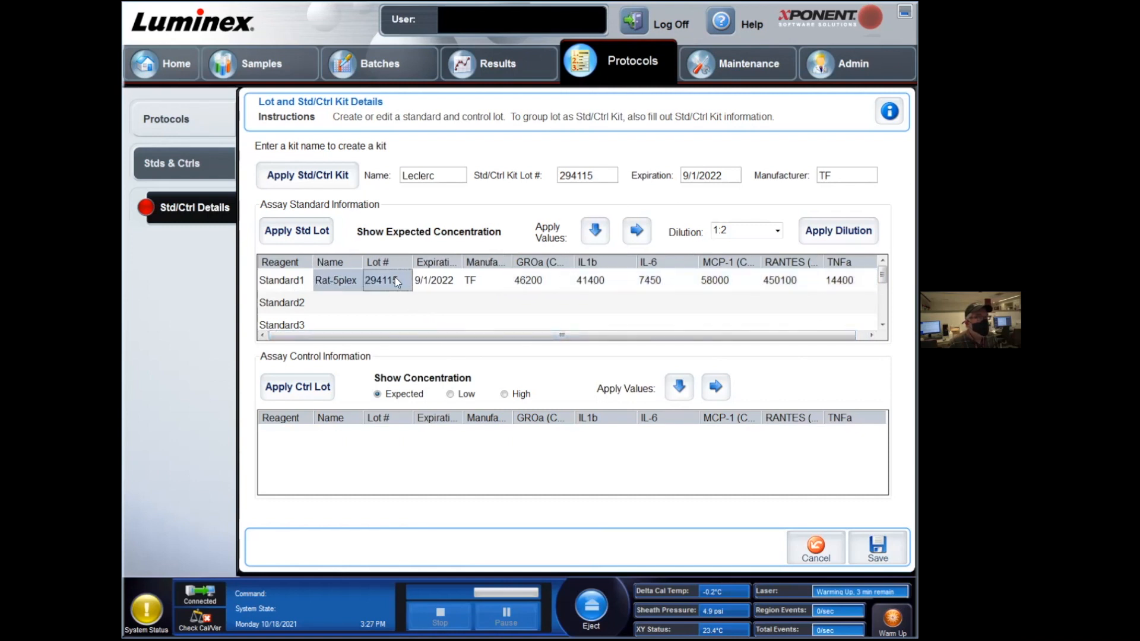
{"action": "left_click", "coordinate": [465, 279], "text": "shift"}
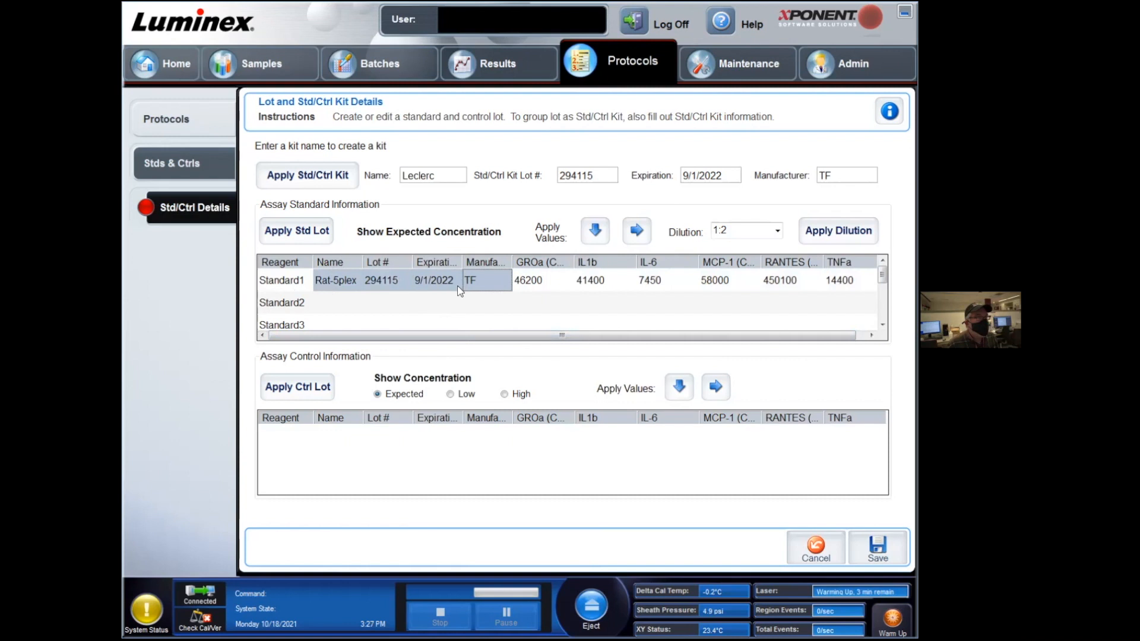
{"action": "left_click", "coordinate": [594, 231]}
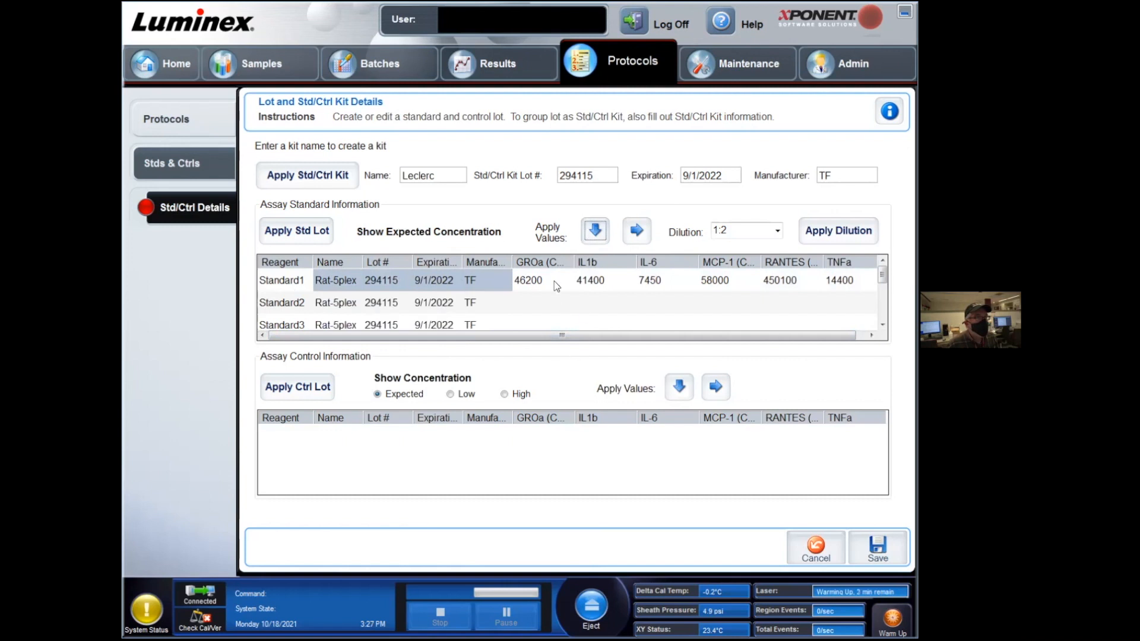
- Fill the remaining standards' concentrations as a 1:4 dilution series from Standard1
{"action": "left_click_drag", "start_coordinate": [534, 281], "coordinate": [837, 283]}
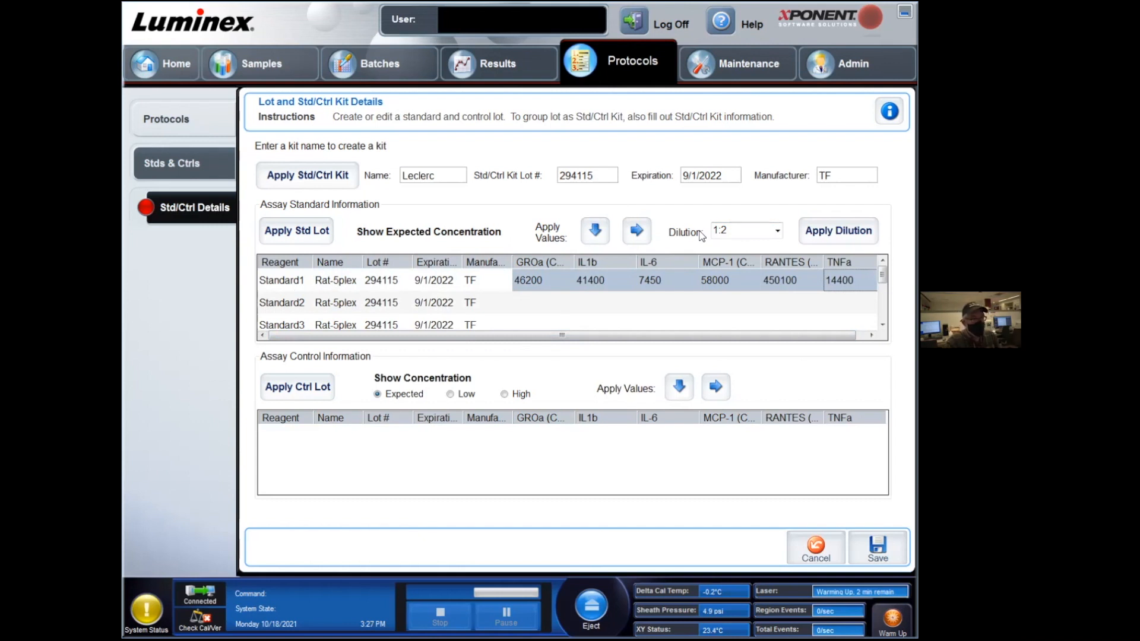
{"action": "double_click", "coordinate": [722, 231]}
{"action": "left_click_drag", "start_coordinate": [721, 231], "coordinate": [730, 229]}
{"action": "type", "text": "4"}
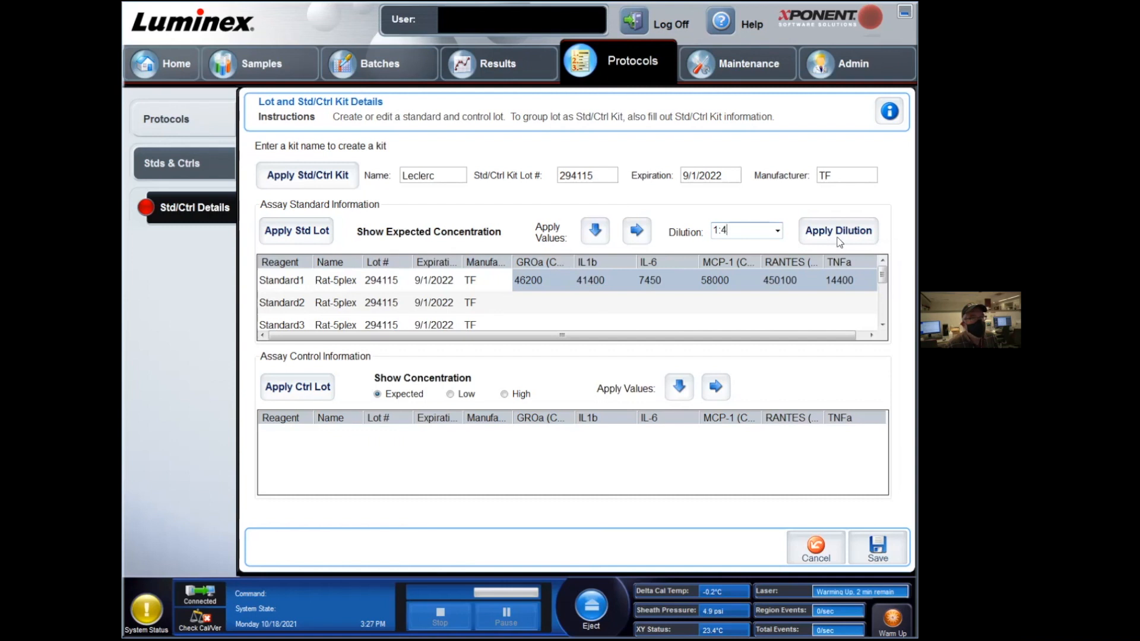
{"action": "left_click", "coordinate": [838, 233]}
{"action": "mouse_move", "coordinate": [882, 276]}
{"action": "left_mouse_down"}
{"action": "mouse_move", "coordinate": [884, 311]}
{"action": "mouse_move", "coordinate": [881, 267]}
{"action": "left_mouse_up"}
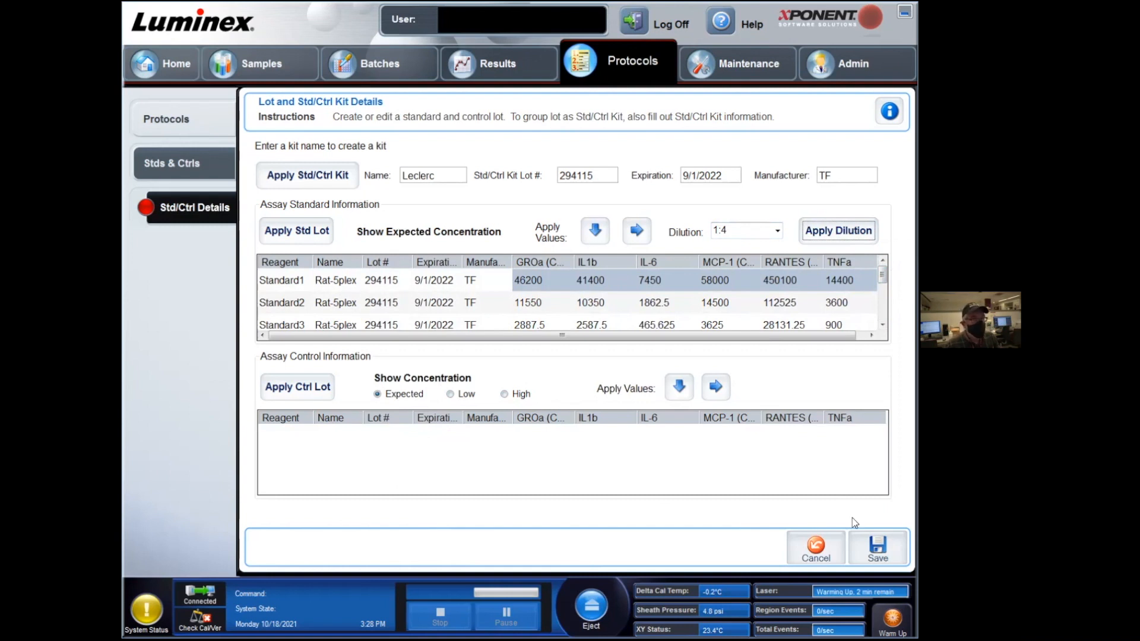
- Save the kit and start a new batch from the Leclerc 101821 protocol
{"action": "left_click", "coordinate": [876, 548]}
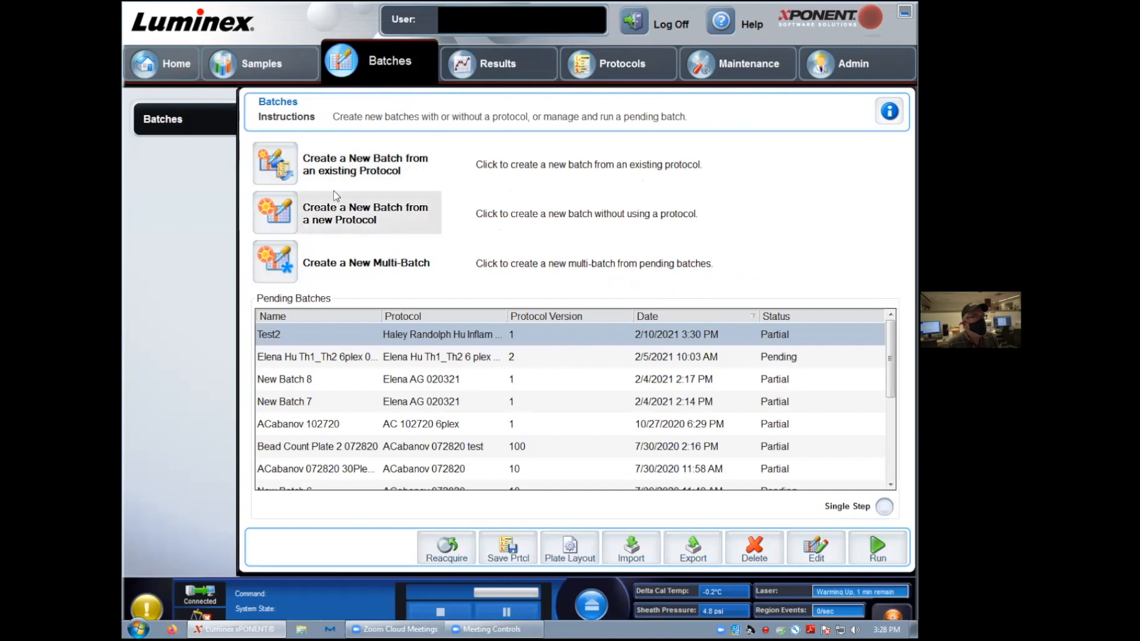
{"action": "left_click", "coordinate": [276, 168]}
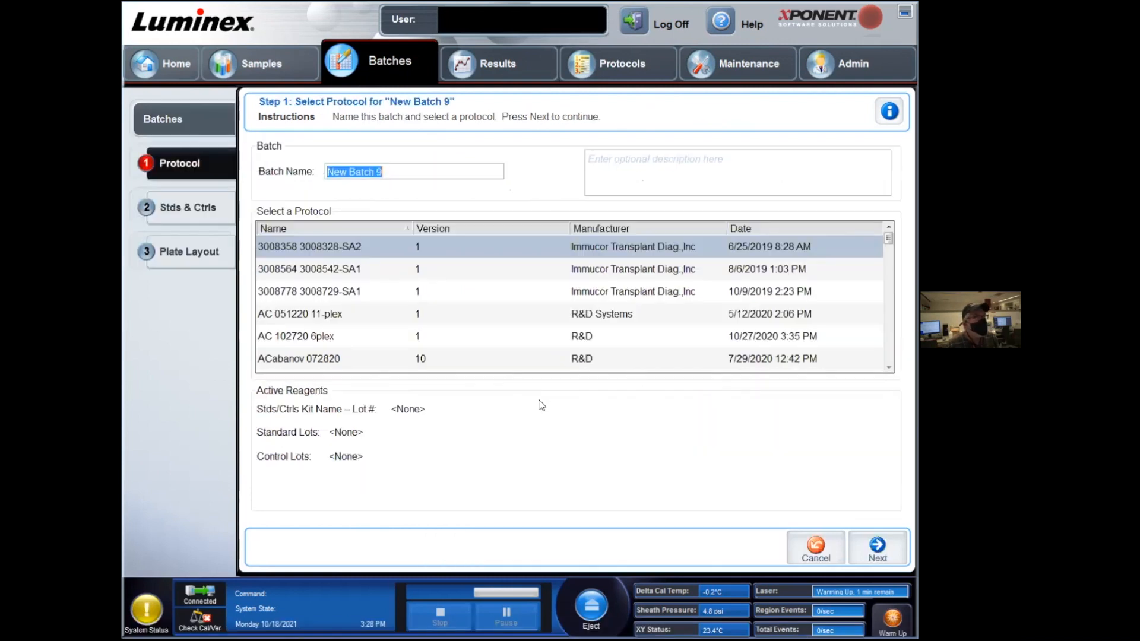
{"action": "left_click", "coordinate": [399, 312]}
{"action": "scroll", "coordinate": [396, 304], "scroll_direction": "down", "scroll_amount": 5}
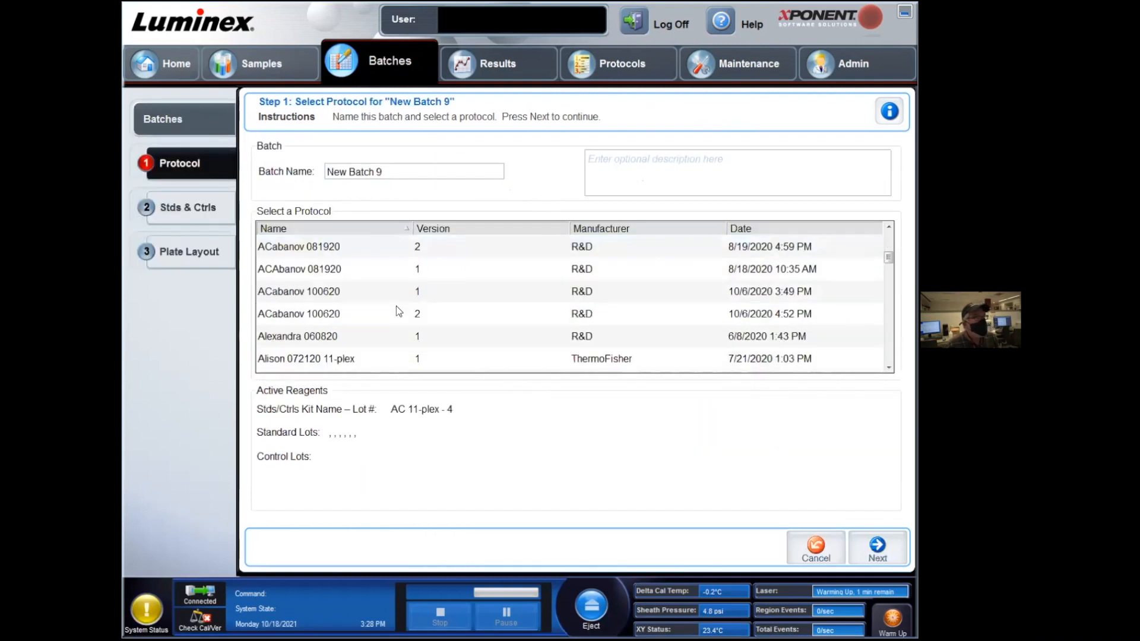
{"action": "scroll", "coordinate": [397, 305], "scroll_direction": "down", "scroll_amount": 5}
{"action": "scroll", "coordinate": [397, 305], "scroll_direction": "down", "scroll_amount": 5}
{"action": "scroll", "coordinate": [397, 305], "scroll_direction": "down", "scroll_amount": 5}
{"action": "scroll", "coordinate": [396, 304], "scroll_direction": "up", "scroll_amount": 5}
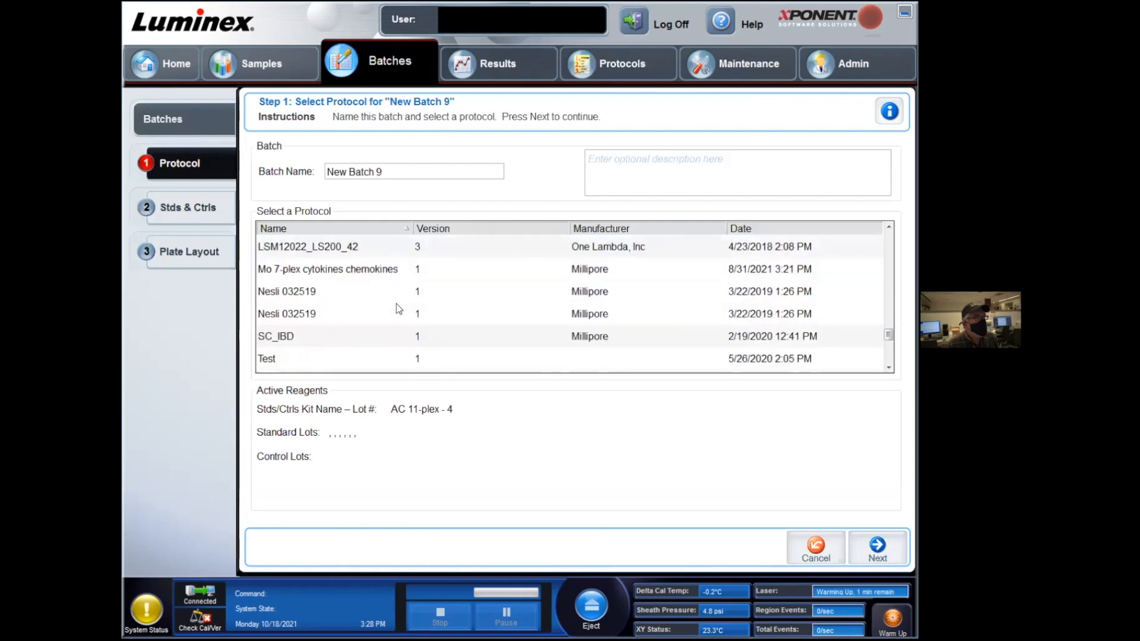
{"action": "scroll", "coordinate": [397, 304], "scroll_direction": "up", "scroll_amount": 3}
{"action": "scroll", "coordinate": [396, 304], "scroll_direction": "up", "scroll_amount": 3}
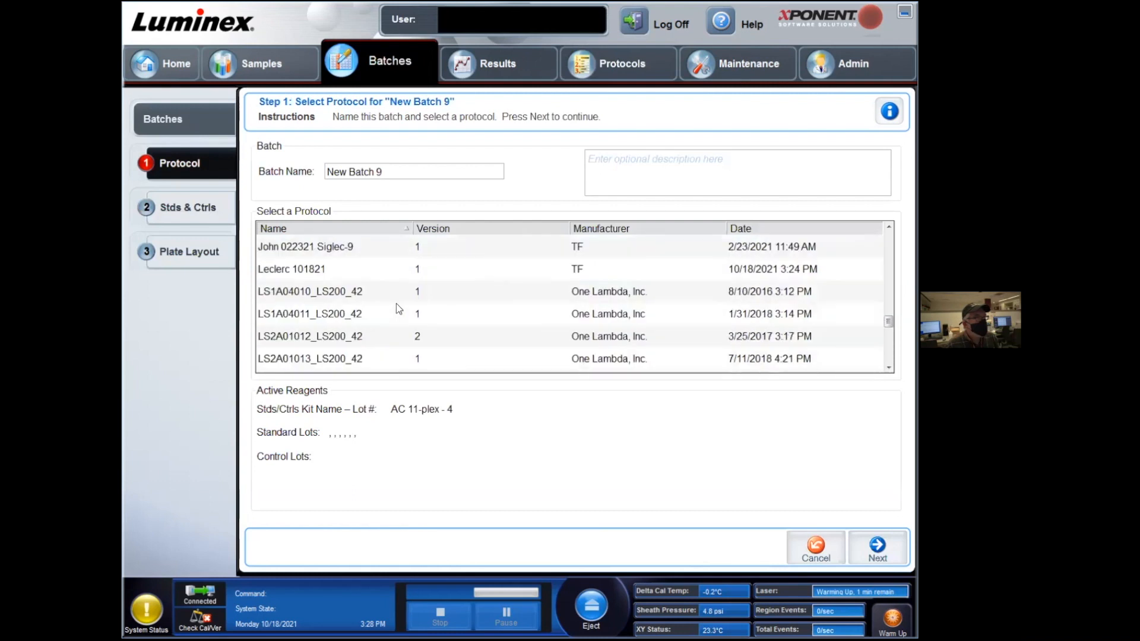
{"action": "left_click", "coordinate": [350, 269]}
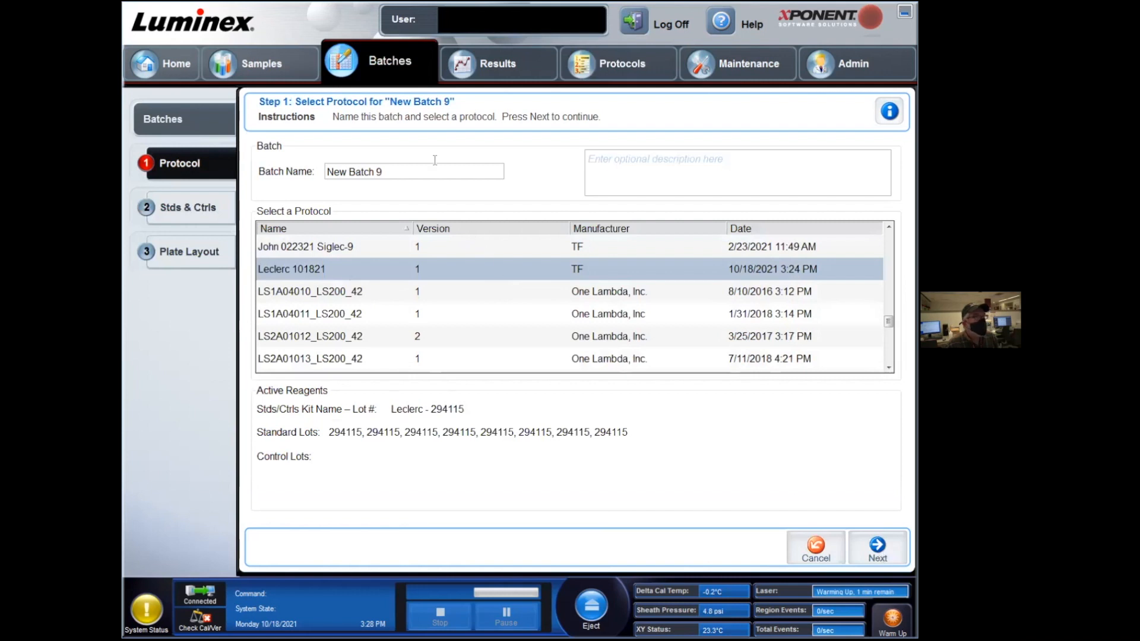
- Rename the new batch to Leclerc 101821
{"action": "double_click", "coordinate": [388, 171]}
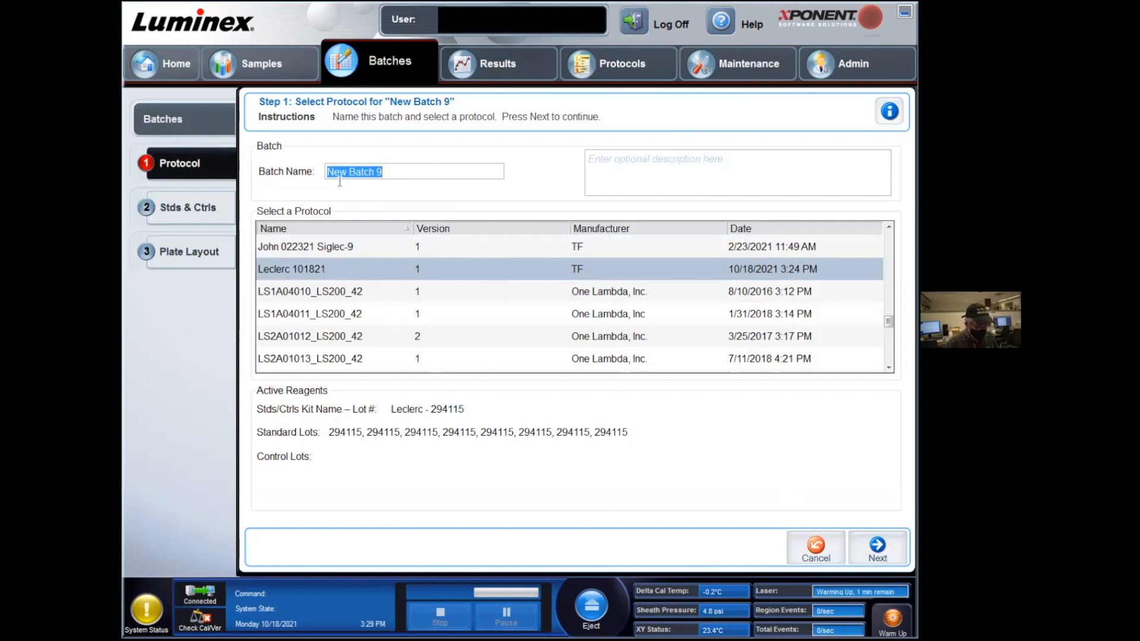
{"action": "type", "text": "Lelcerc"}
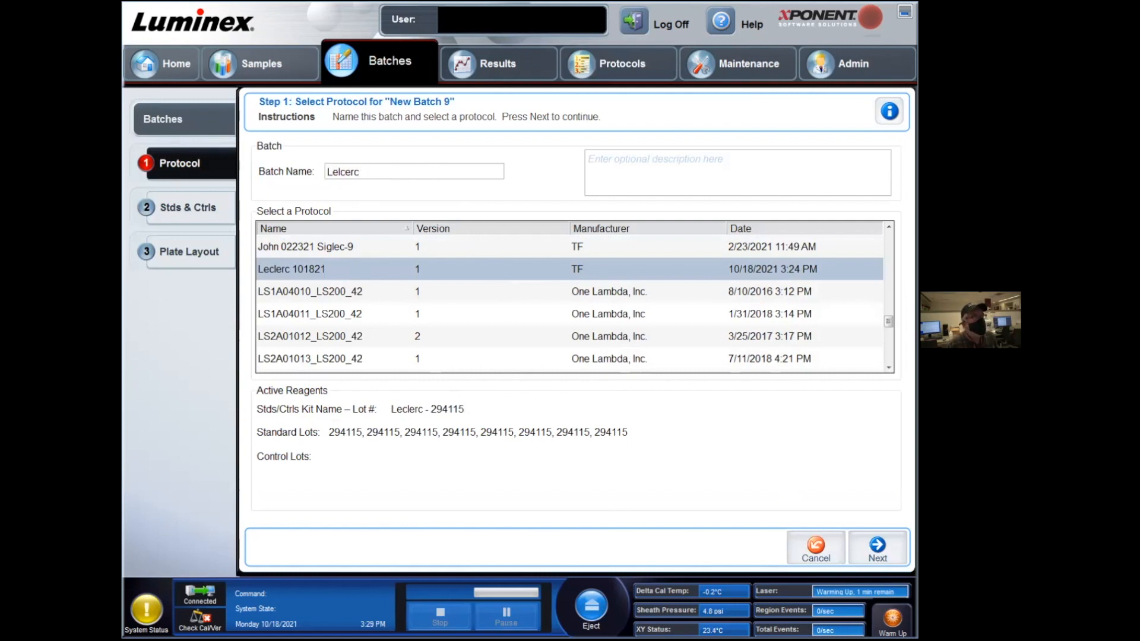
{"action": "key", "text": "BackSpace"}
{"action": "key", "text": "BackSpace"}
{"action": "key", "text": "BackSpace"}
{"action": "key", "text": "BackSpace"}
{"action": "key", "text": "BackSpace"}
{"action": "type", "text": "lerc"}
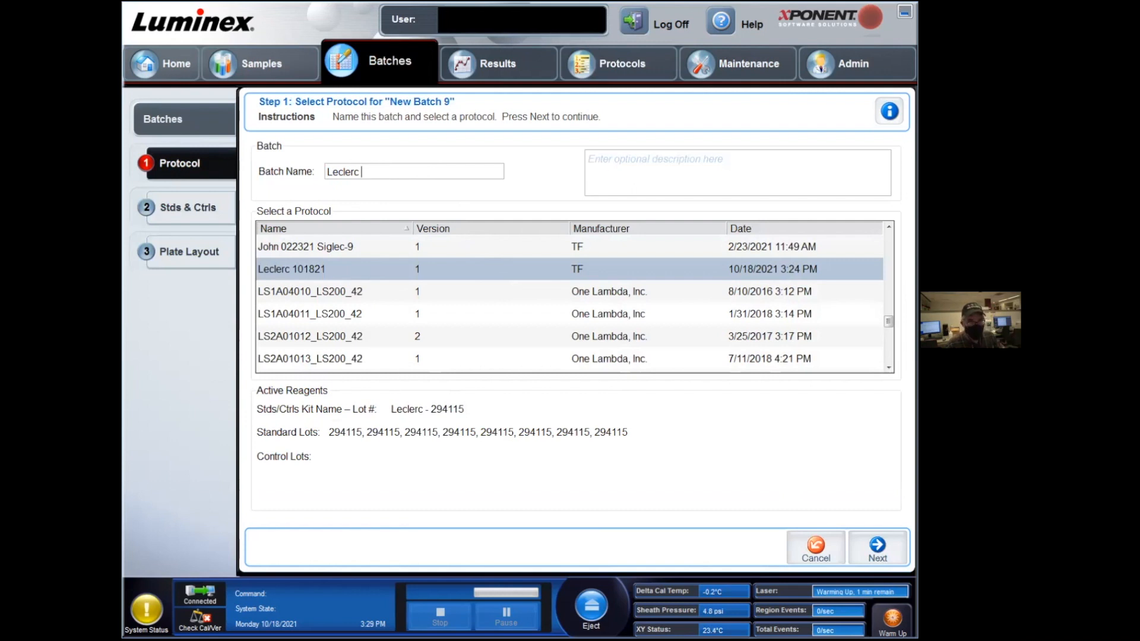
{"action": "type", "text": " 1"}
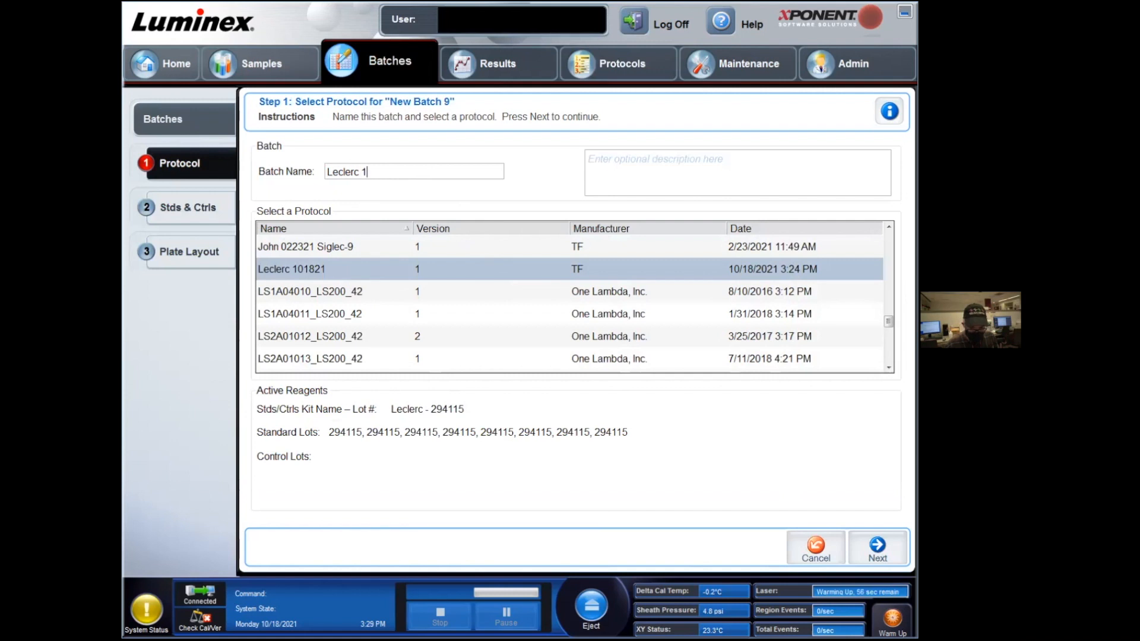
{"action": "type", "text": "0182"}
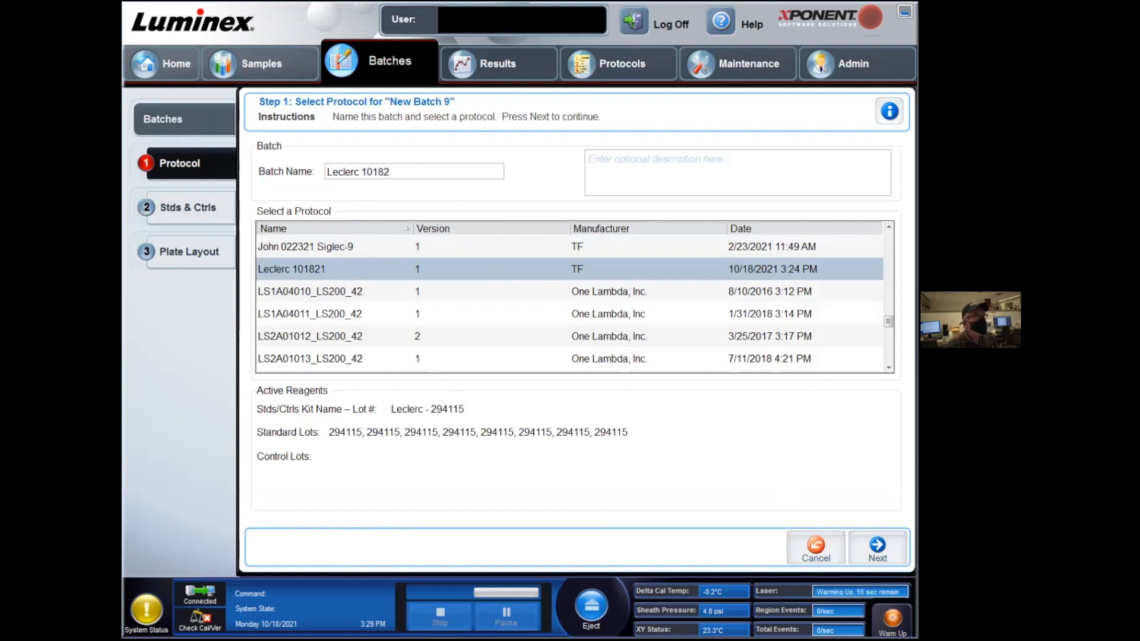
{"action": "type", "text": "1"}
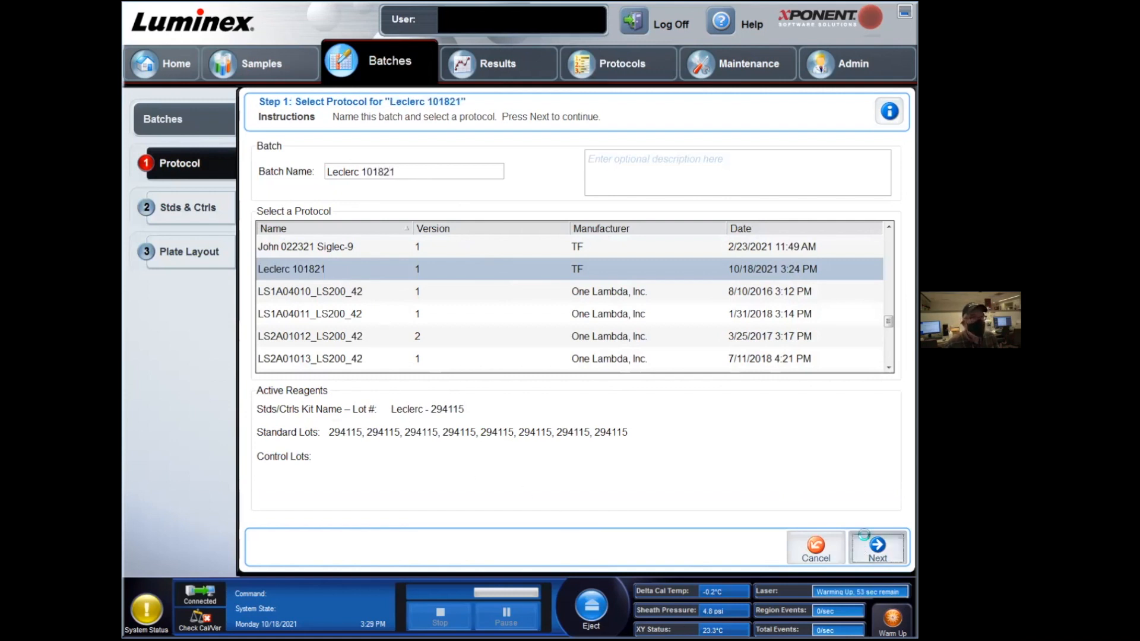
- Accept the reagents, review the plate layout and eject the plate tray
{"action": "left_click", "coordinate": [877, 546]}
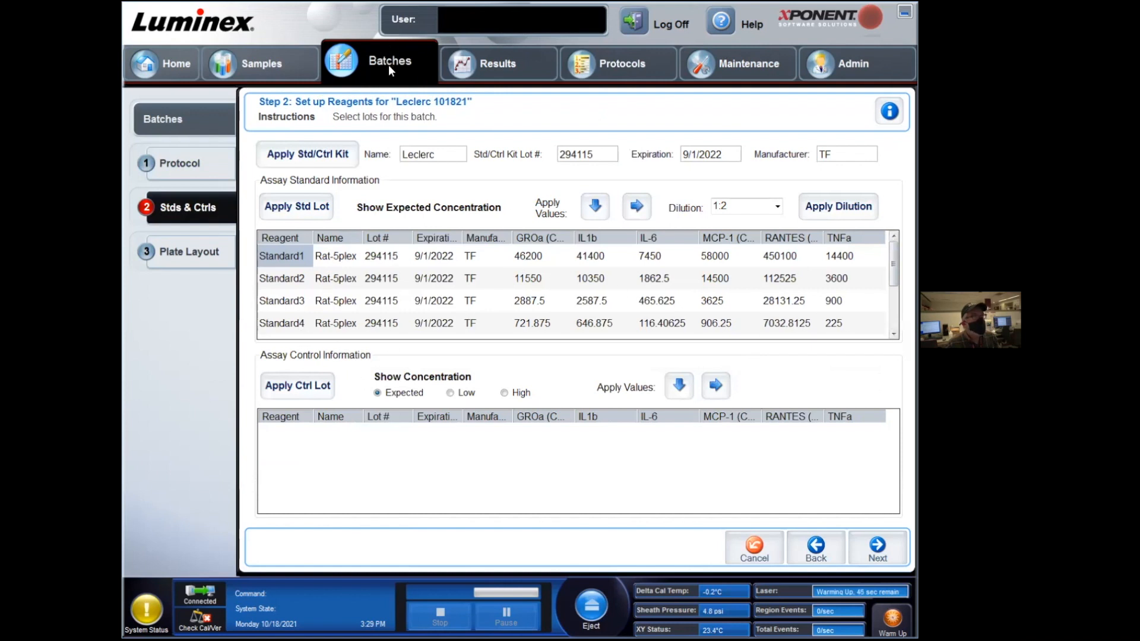
{"action": "left_click", "coordinate": [877, 550]}
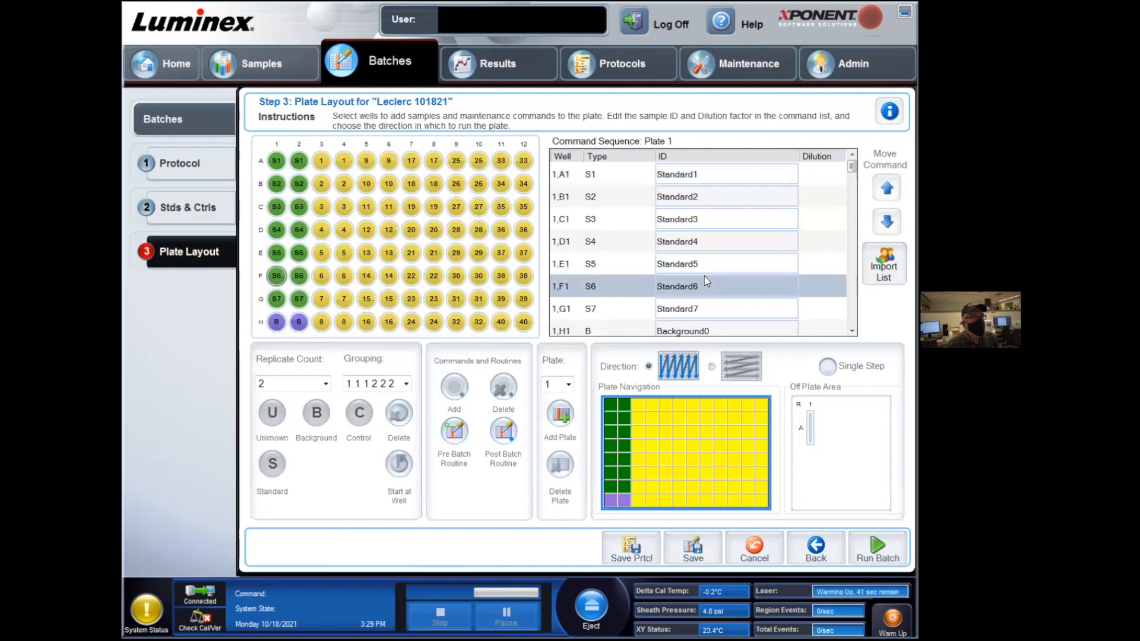
{"action": "scroll", "coordinate": [705, 276], "scroll_direction": "down", "scroll_amount": 5}
{"action": "scroll", "coordinate": [705, 274], "scroll_direction": "down", "scroll_amount": 5}
{"action": "scroll", "coordinate": [704, 270], "scroll_direction": "down", "scroll_amount": 5}
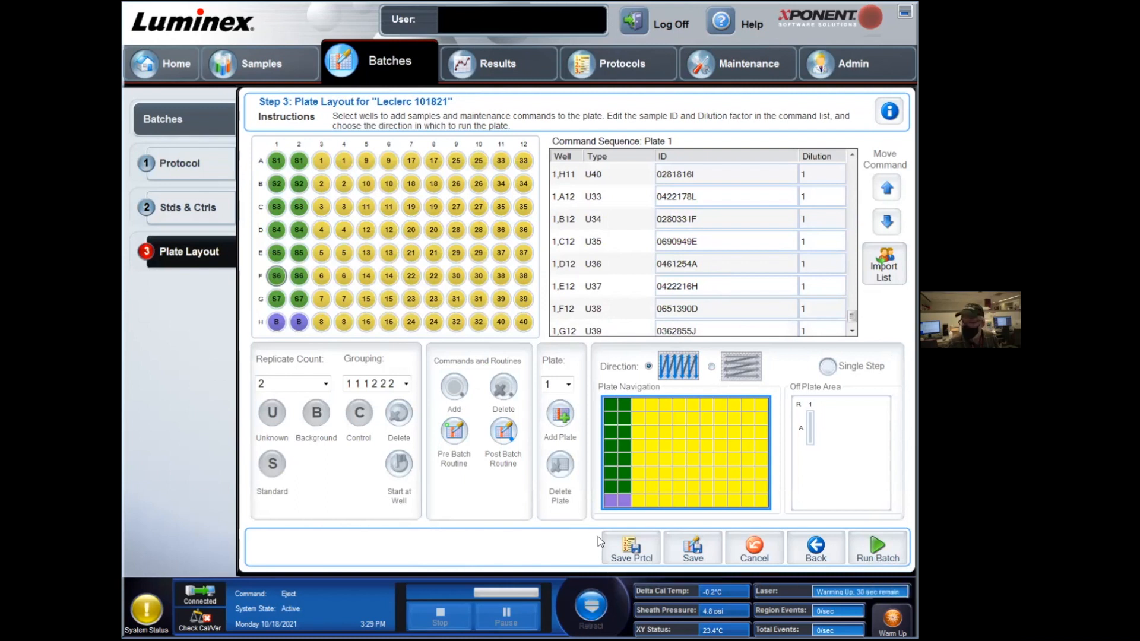
{"action": "left_click", "coordinate": [591, 609]}
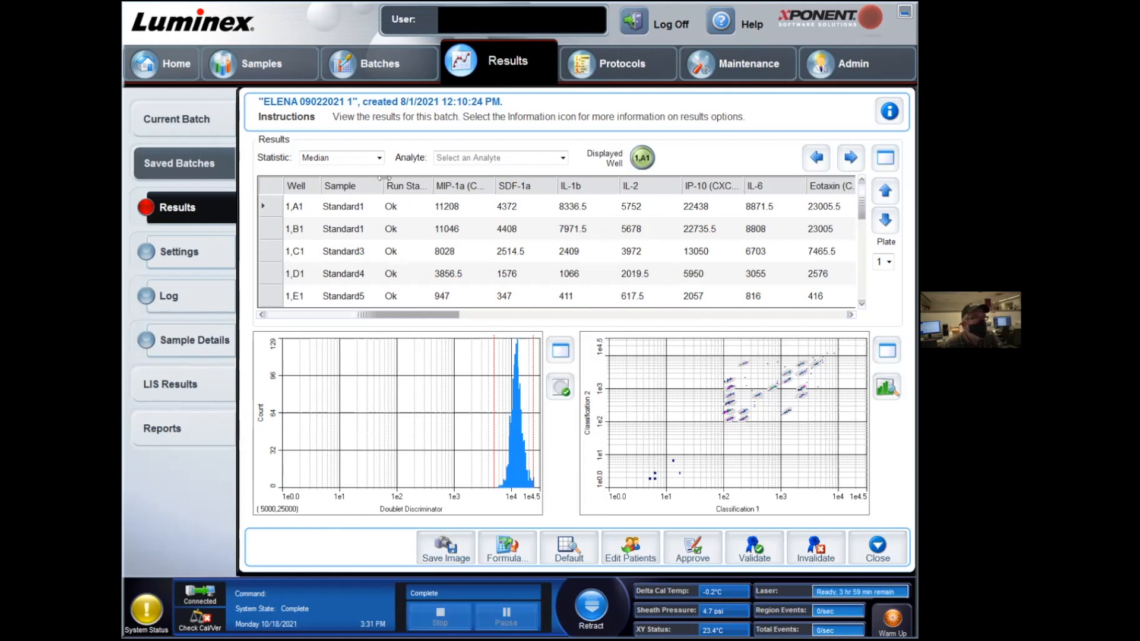
- Widen the Run Status column and display results and plots for warned well 1,G3
{"action": "double_click", "coordinate": [432, 185]}
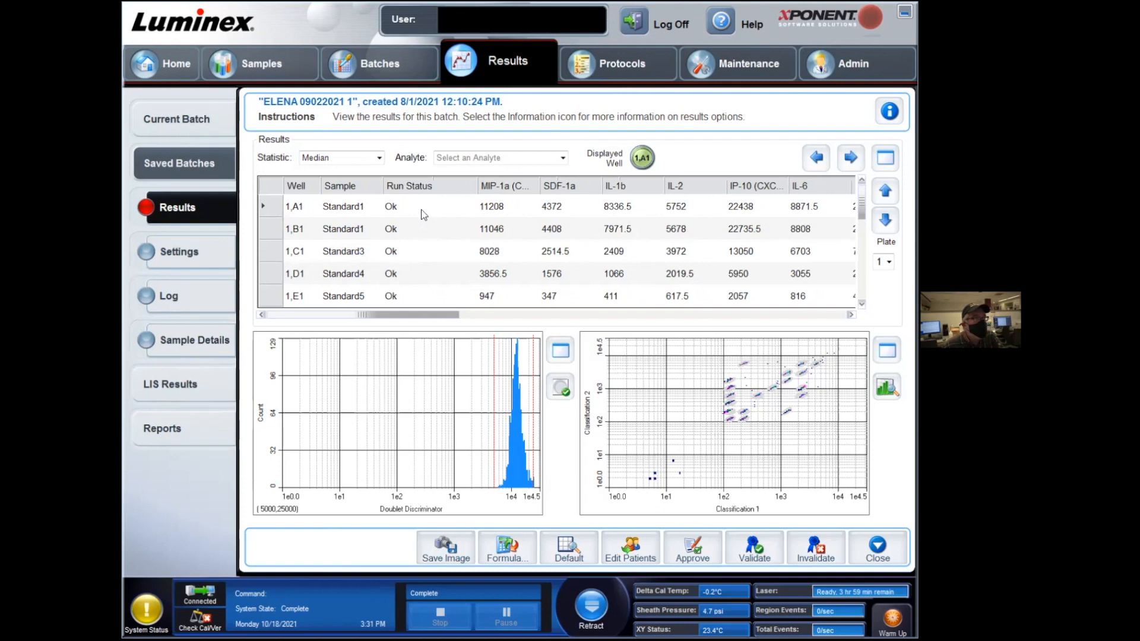
{"action": "scroll", "coordinate": [429, 234], "scroll_direction": "down", "scroll_amount": 3}
{"action": "scroll", "coordinate": [429, 234], "scroll_direction": "down", "scroll_amount": 3}
{"action": "scroll", "coordinate": [428, 234], "scroll_direction": "down", "scroll_amount": 3}
{"action": "scroll", "coordinate": [430, 232], "scroll_direction": "down", "scroll_amount": 3}
{"action": "scroll", "coordinate": [430, 229], "scroll_direction": "down", "scroll_amount": 3}
{"action": "scroll", "coordinate": [431, 227], "scroll_direction": "down", "scroll_amount": 3}
{"action": "scroll", "coordinate": [431, 227], "scroll_direction": "down", "scroll_amount": 2}
{"action": "scroll", "coordinate": [435, 233], "scroll_direction": "up", "scroll_amount": 3}
{"action": "scroll", "coordinate": [440, 234], "scroll_direction": "up", "scroll_amount": 3}
{"action": "scroll", "coordinate": [441, 234], "scroll_direction": "up", "scroll_amount": 3}
{"action": "scroll", "coordinate": [442, 237], "scroll_direction": "up", "scroll_amount": 3}
{"action": "scroll", "coordinate": [442, 227], "scroll_direction": "up", "scroll_amount": 1}
{"action": "left_click", "coordinate": [423, 231]}
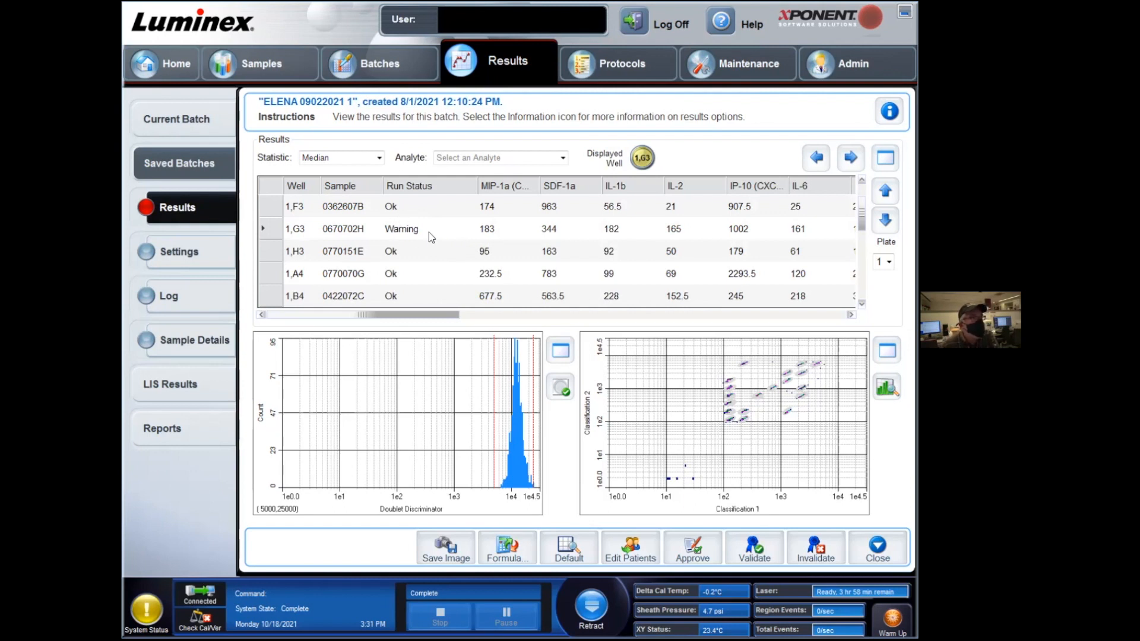
- Set the results Statistic to Count and review the analyte columns
{"action": "left_click", "coordinate": [378, 159]}
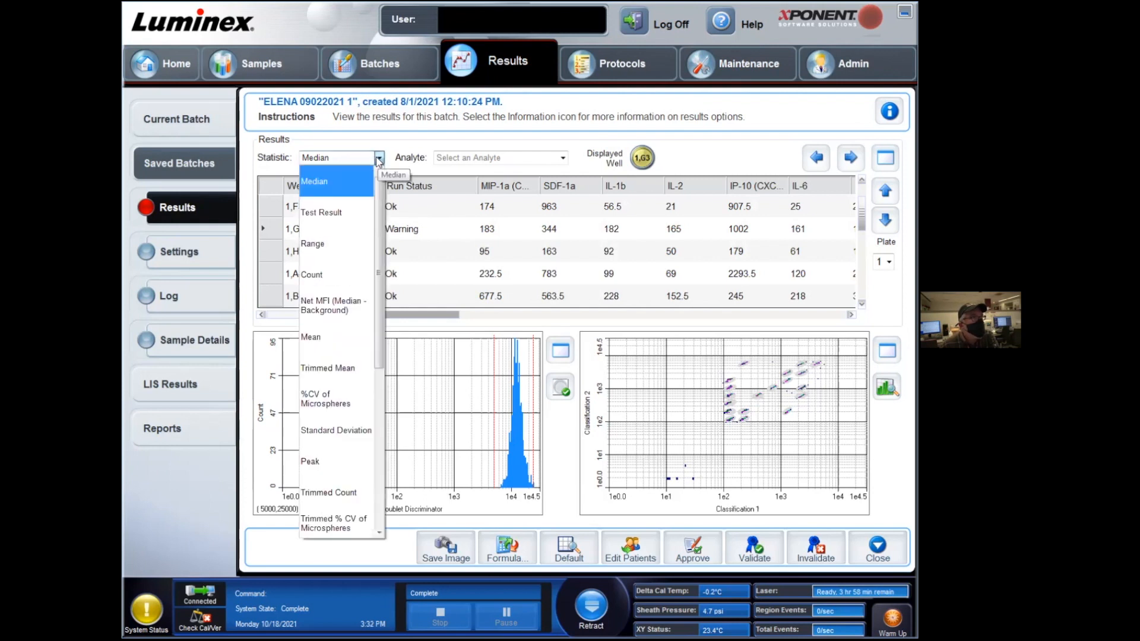
{"action": "left_click", "coordinate": [350, 270]}
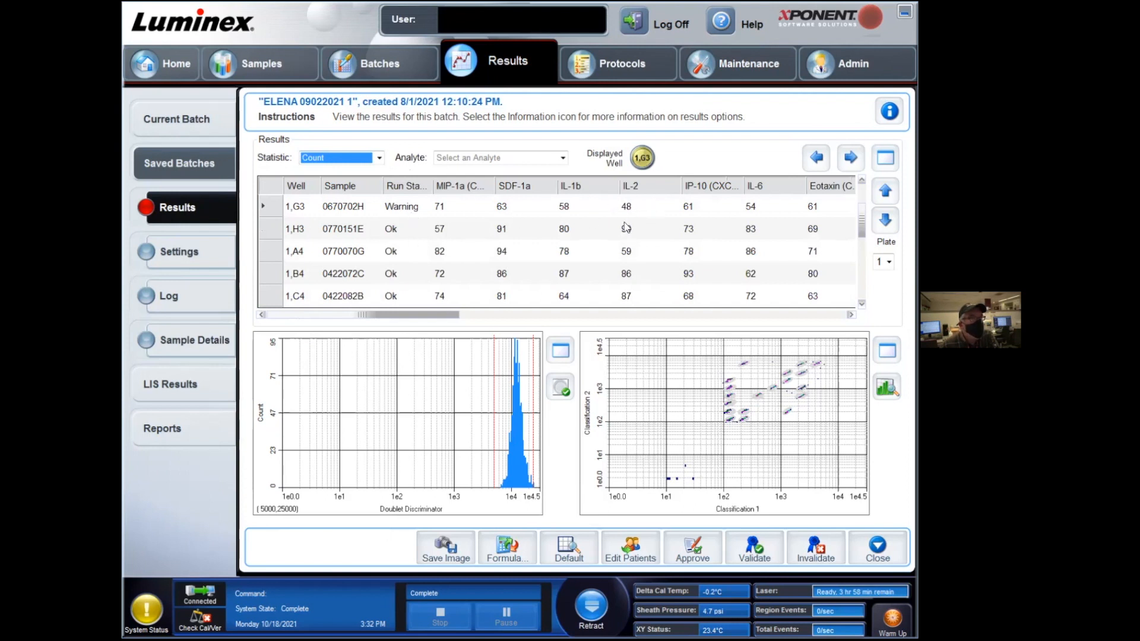
{"action": "left_click_drag", "start_coordinate": [443, 315], "coordinate": [508, 315]}
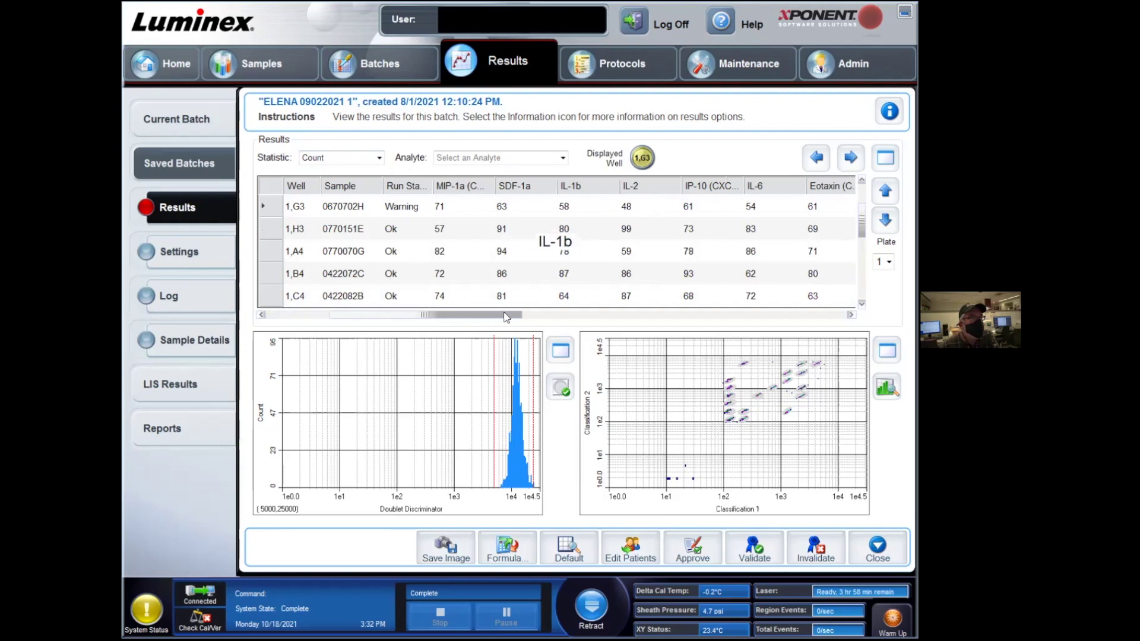
{"action": "left_click", "coordinate": [646, 315]}
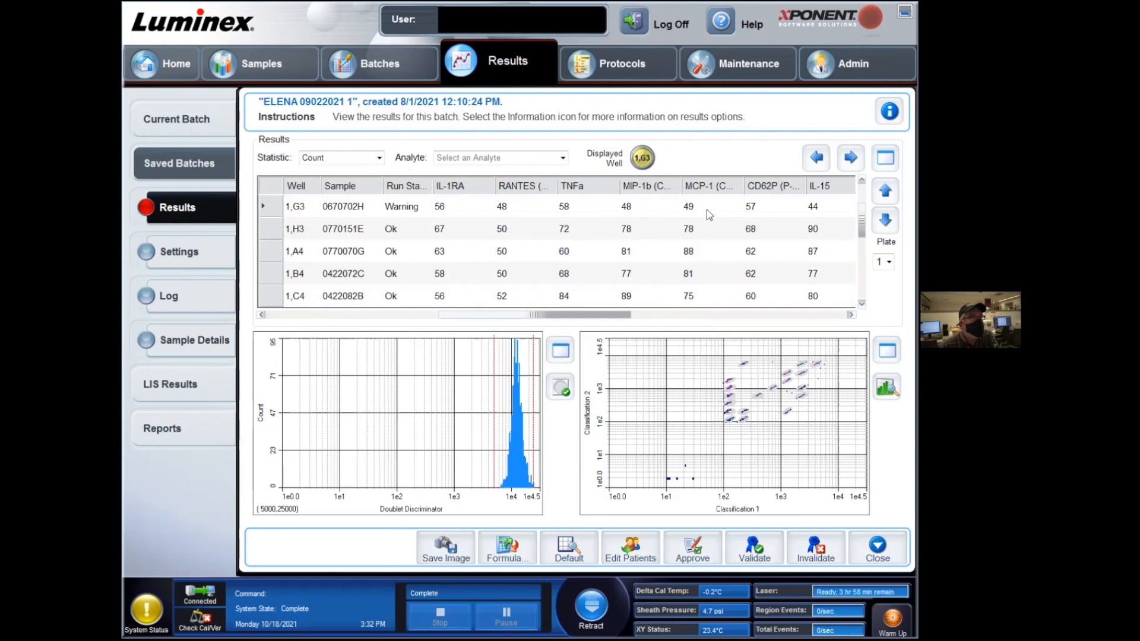
{"action": "left_click", "coordinate": [798, 315]}
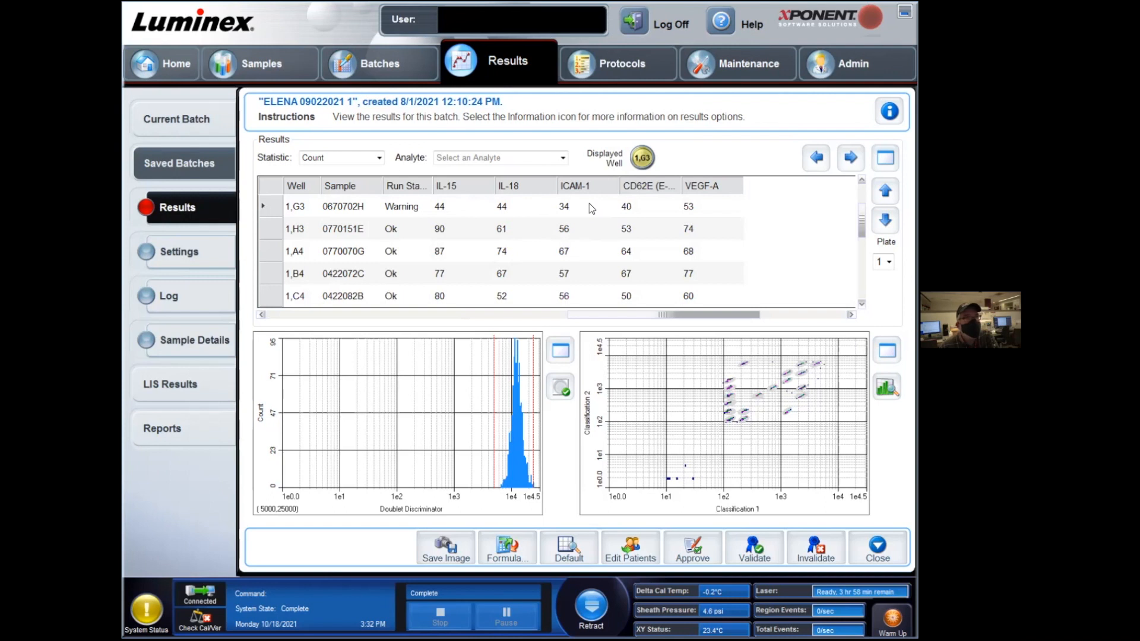
{"action": "scroll", "coordinate": [589, 203], "scroll_direction": "left", "scroll_amount": 5}
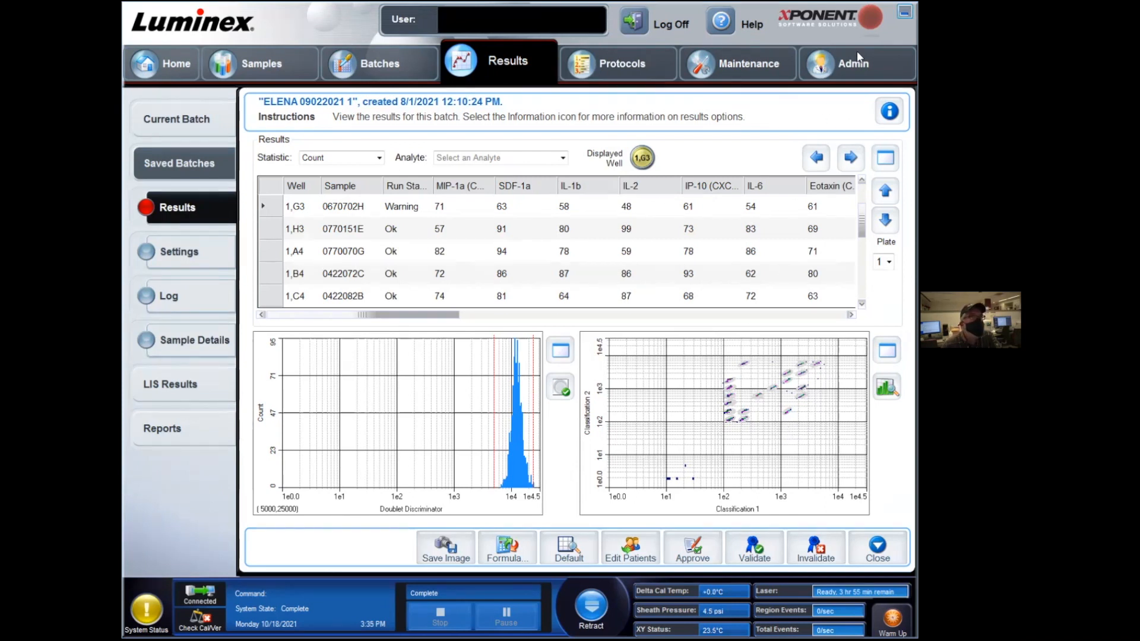
- Minimize xPONENT and open the plate 2 results CSV from the xPONENT Output folder
{"action": "left_click", "coordinate": [903, 12]}
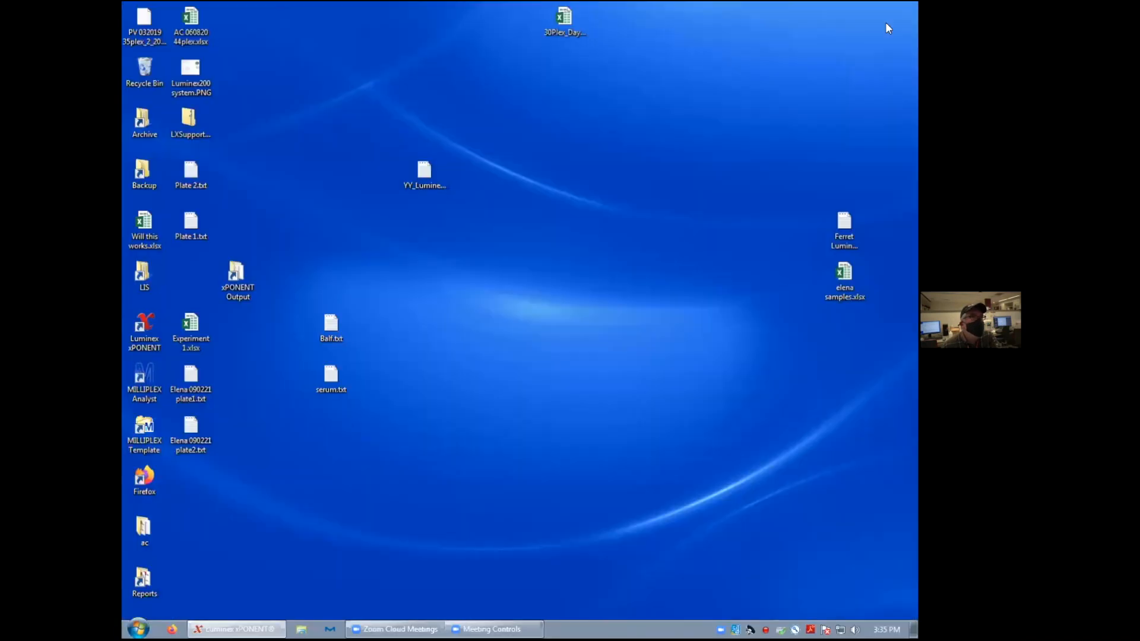
{"action": "double_click", "coordinate": [250, 292]}
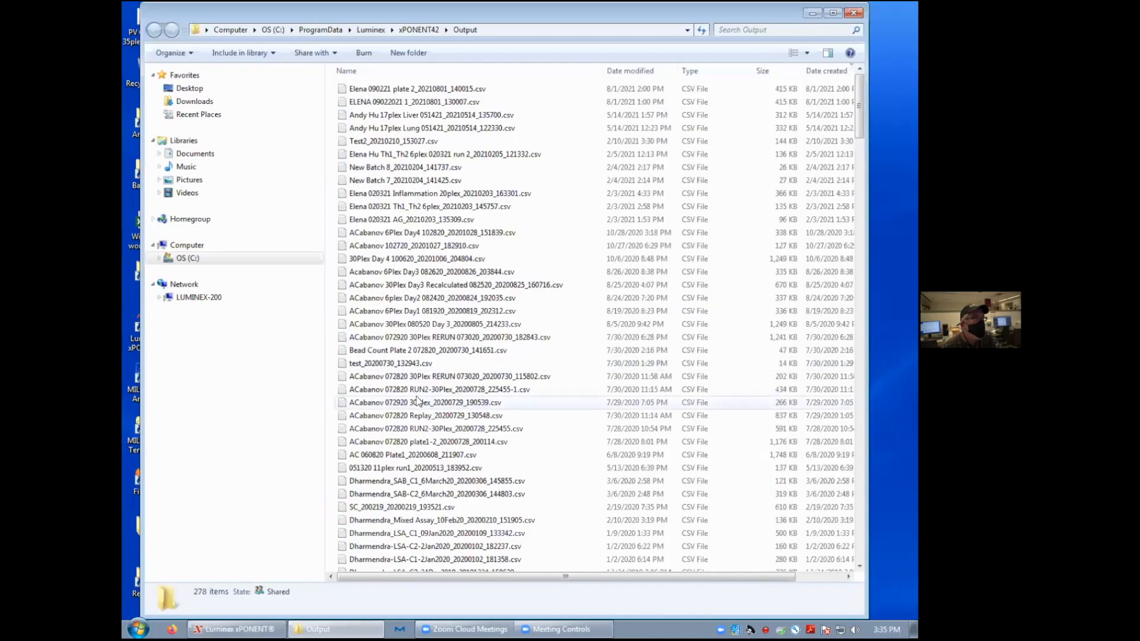
{"action": "double_click", "coordinate": [474, 89]}
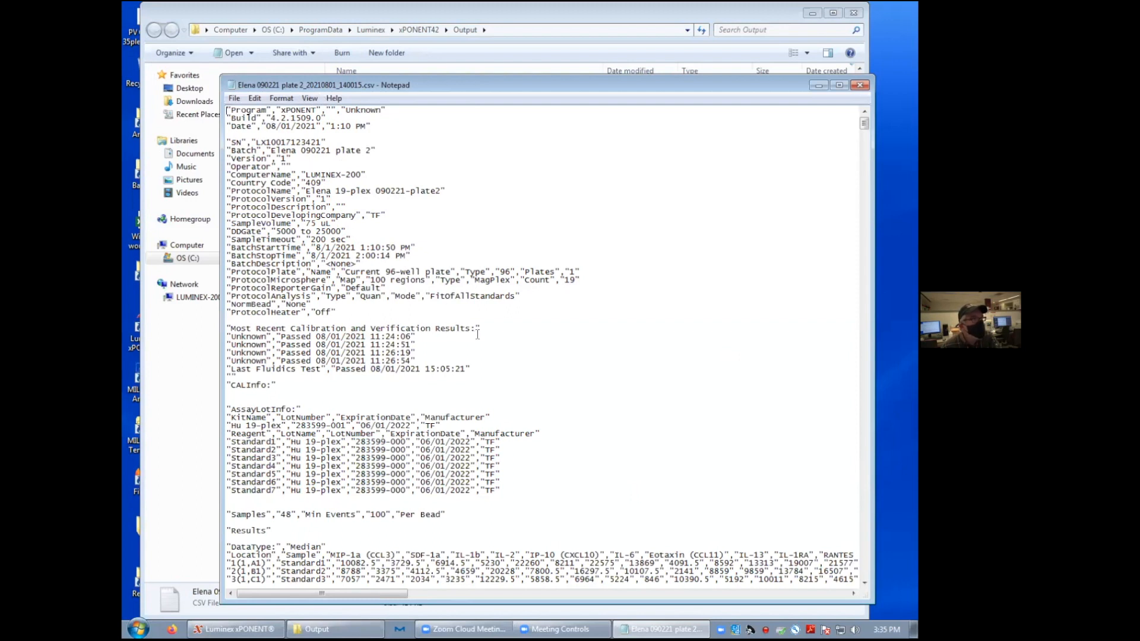
- Review the CSV's batch header lines and the DataType Median header in Notepad
{"action": "left_click_drag", "start_coordinate": [584, 315], "coordinate": [233, 126]}
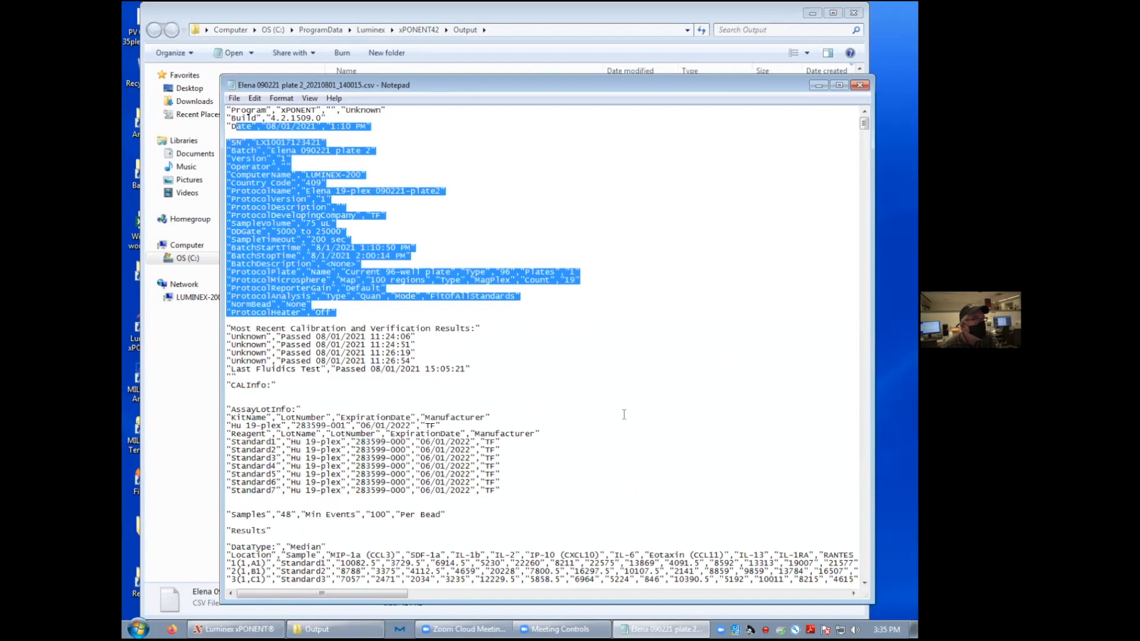
{"action": "scroll", "coordinate": [623, 413], "scroll_direction": "down", "scroll_amount": 6}
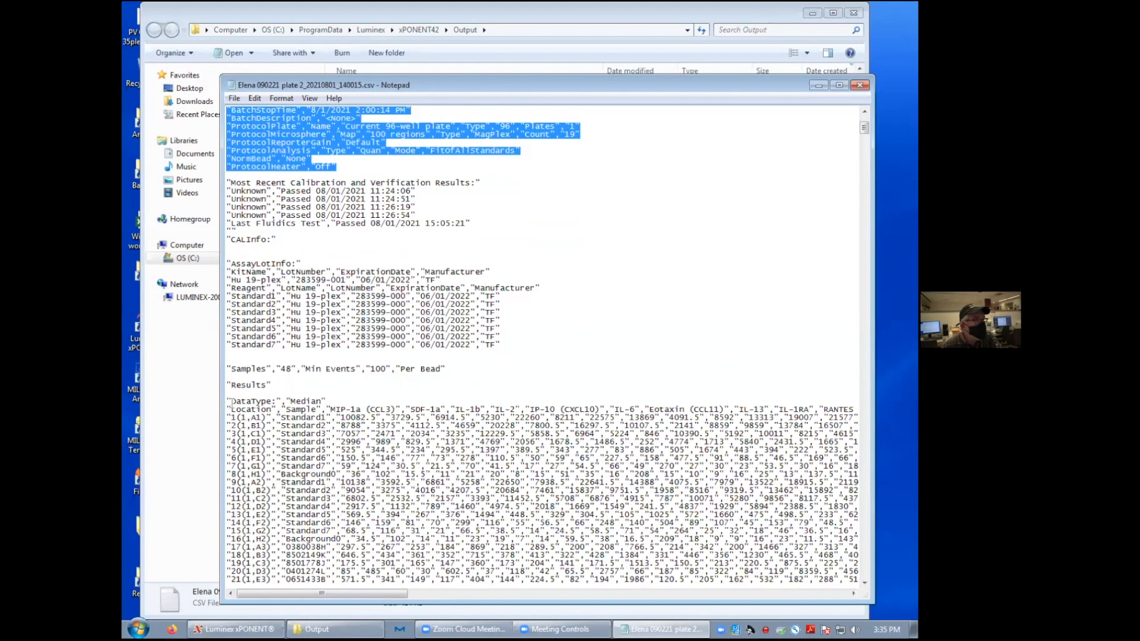
{"action": "left_click_drag", "start_coordinate": [230, 403], "coordinate": [482, 397]}
{"action": "scroll", "coordinate": [485, 385], "scroll_direction": "down", "scroll_amount": 15}
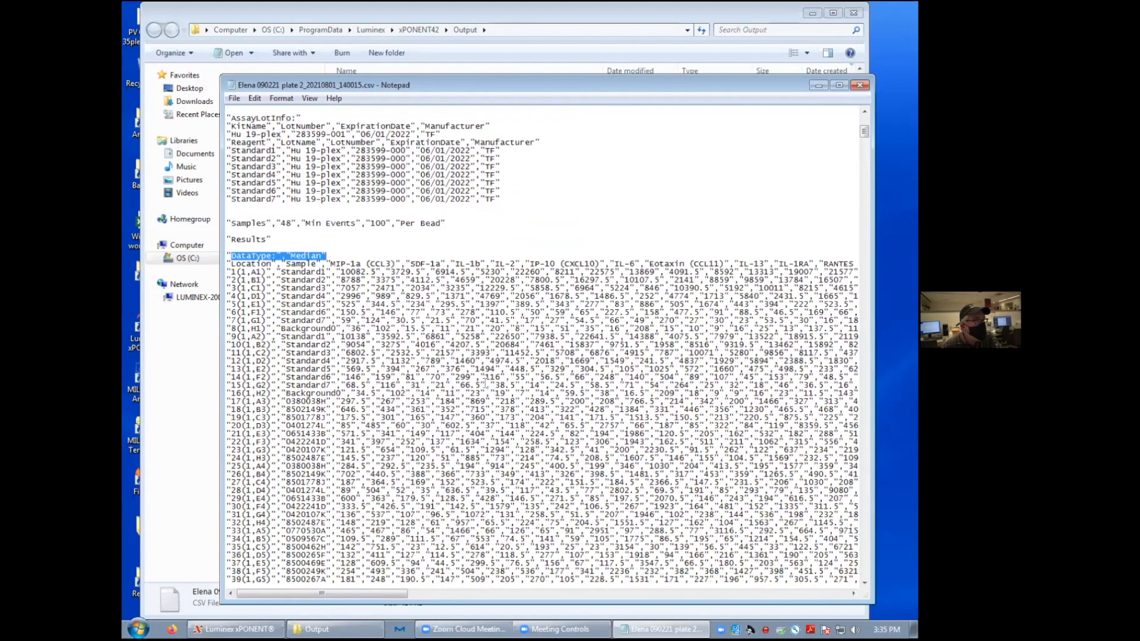
{"action": "scroll", "coordinate": [485, 386], "scroll_direction": "down", "scroll_amount": 15}
{"action": "scroll", "coordinate": [387, 386], "scroll_direction": "down", "scroll_amount": 5}
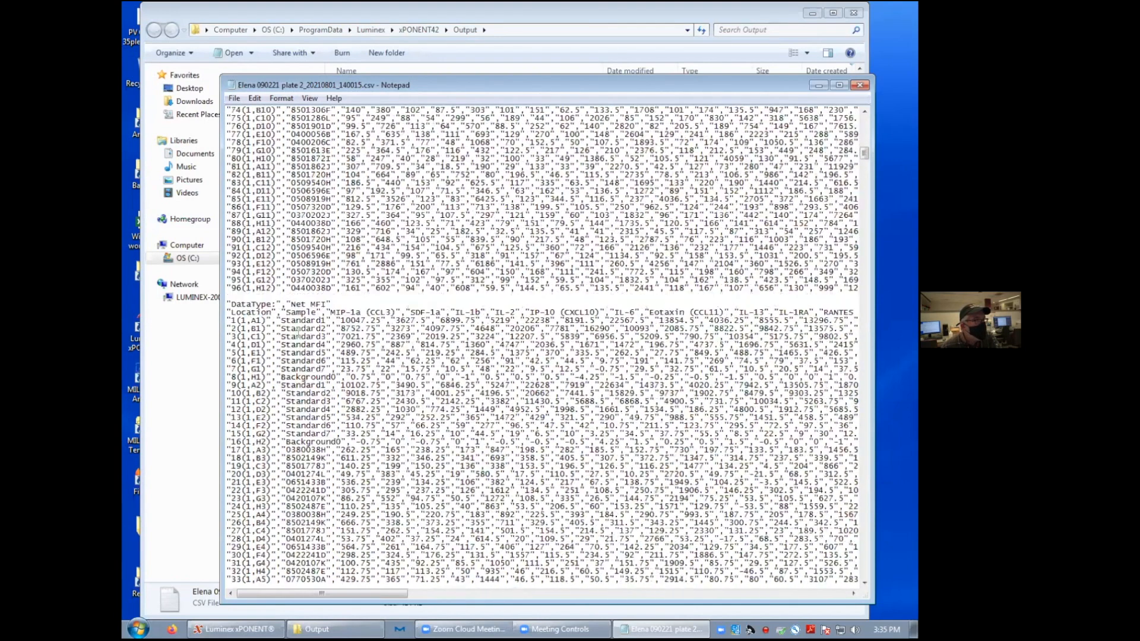
{"action": "scroll", "coordinate": [387, 385], "scroll_direction": "down", "scroll_amount": 8}
{"action": "scroll", "coordinate": [387, 385], "scroll_direction": "down", "scroll_amount": 8}
{"action": "scroll", "coordinate": [386, 386], "scroll_direction": "down", "scroll_amount": 10}
{"action": "scroll", "coordinate": [387, 385], "scroll_direction": "down", "scroll_amount": 10}
{"action": "scroll", "coordinate": [387, 386], "scroll_direction": "down", "scroll_amount": 8}
{"action": "scroll", "coordinate": [387, 386], "scroll_direction": "down", "scroll_amount": 8}
{"action": "scroll", "coordinate": [485, 385], "scroll_direction": "down", "scroll_amount": 8}
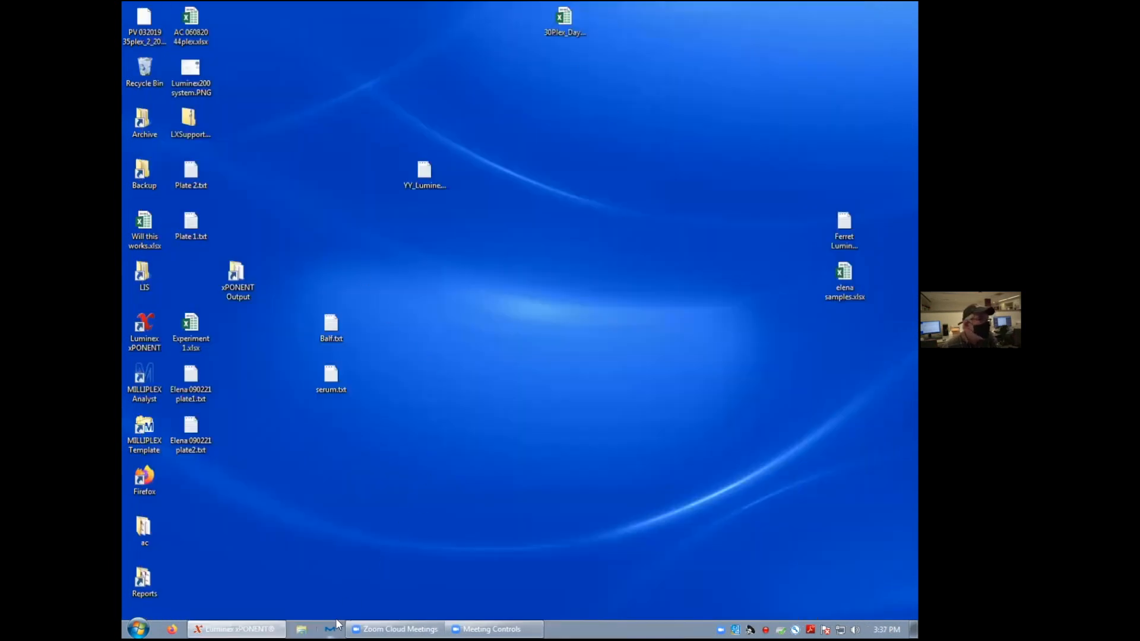
- Load the ELENA 09022021 1 CSV from the Output folder into Belysa
{"action": "left_click", "coordinate": [329, 629]}
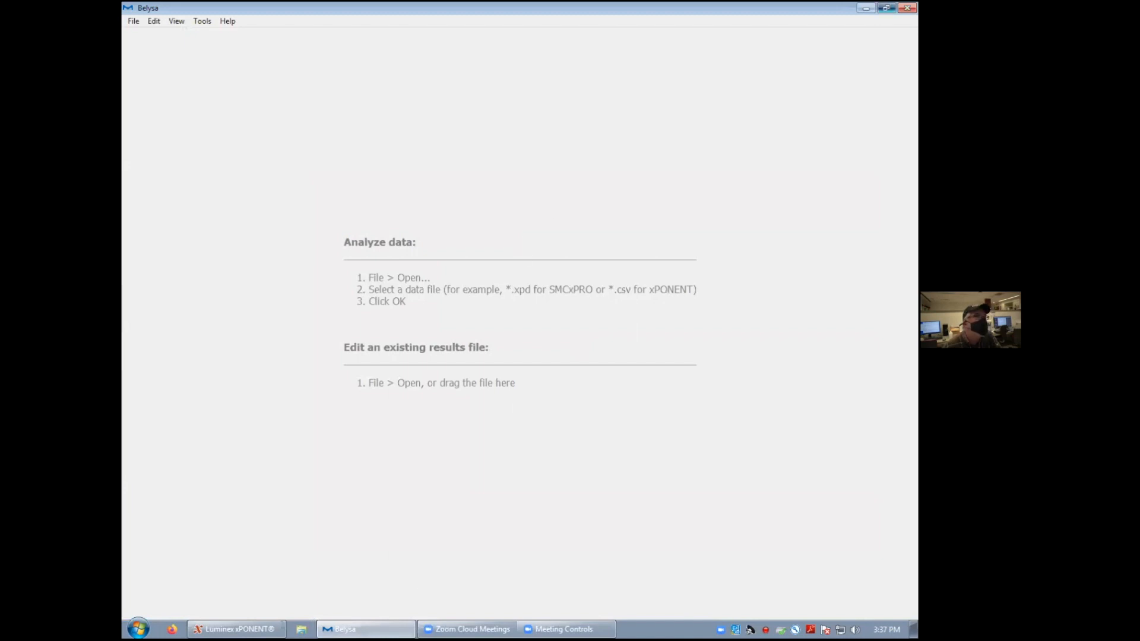
{"action": "left_click", "coordinate": [890, 9]}
{"action": "left_click", "coordinate": [301, 628]}
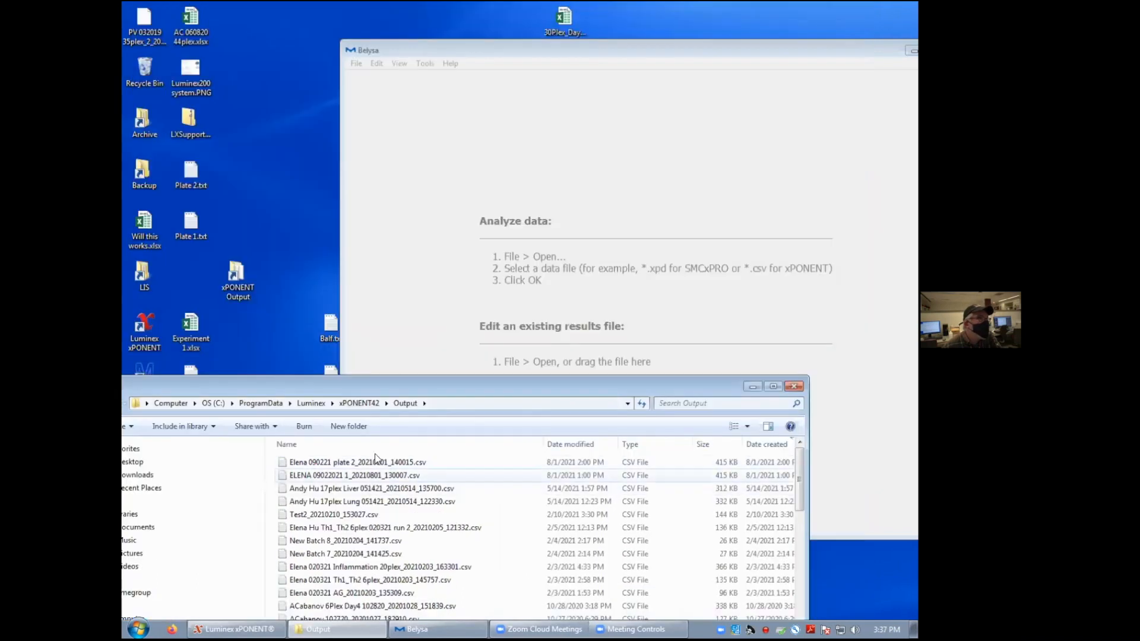
{"action": "left_click_drag", "start_coordinate": [368, 475], "coordinate": [571, 338]}
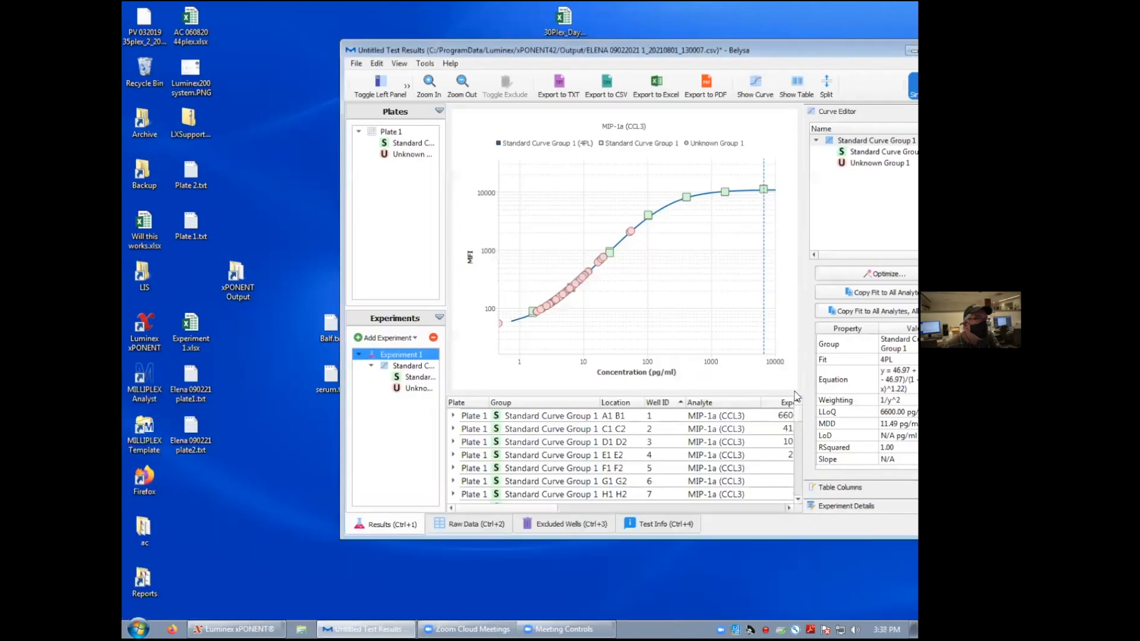
- Maximize Belysa showing the fitted 4PL MIP-1a curve and start the Export to Excel
{"action": "left_click_drag", "start_coordinate": [649, 52], "coordinate": [432, 50]}
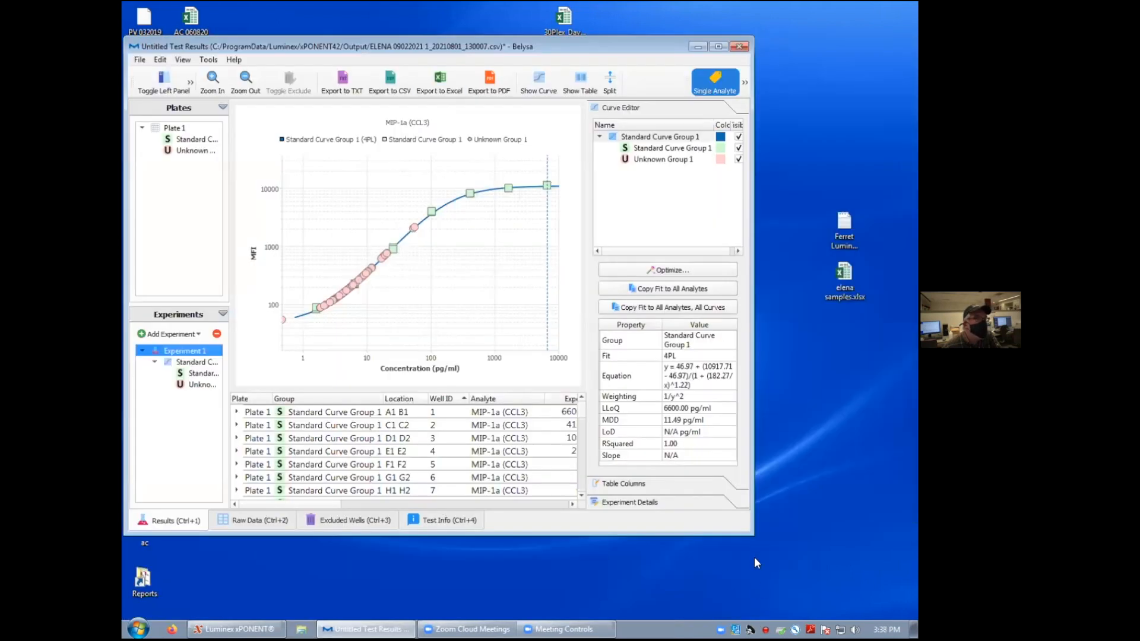
{"action": "double_click", "coordinate": [433, 49]}
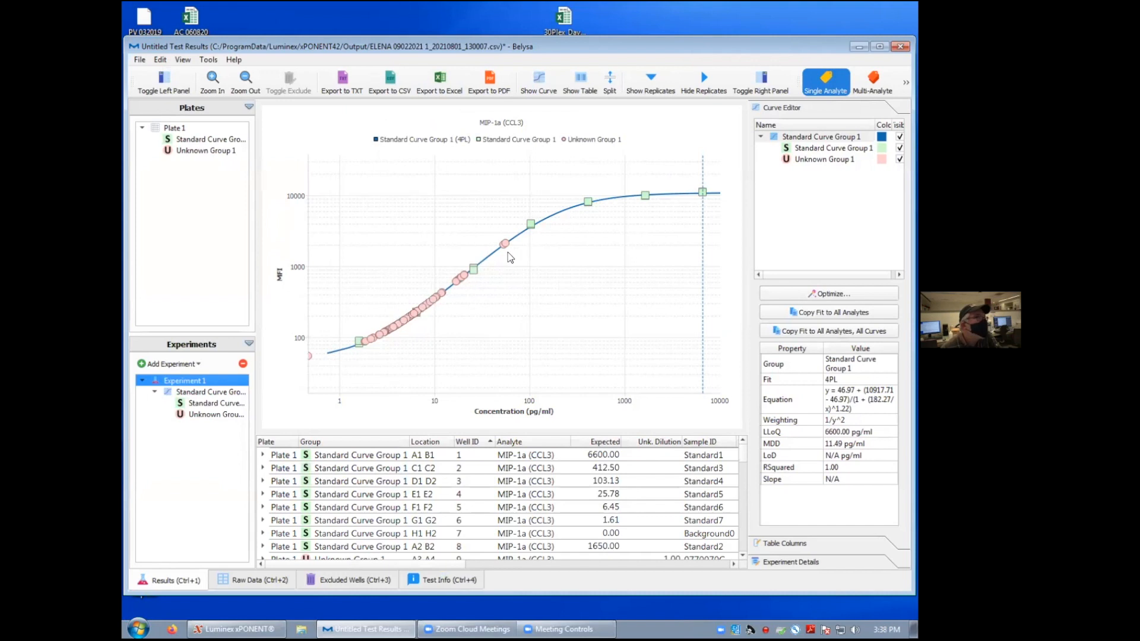
{"action": "left_click", "coordinate": [440, 84]}
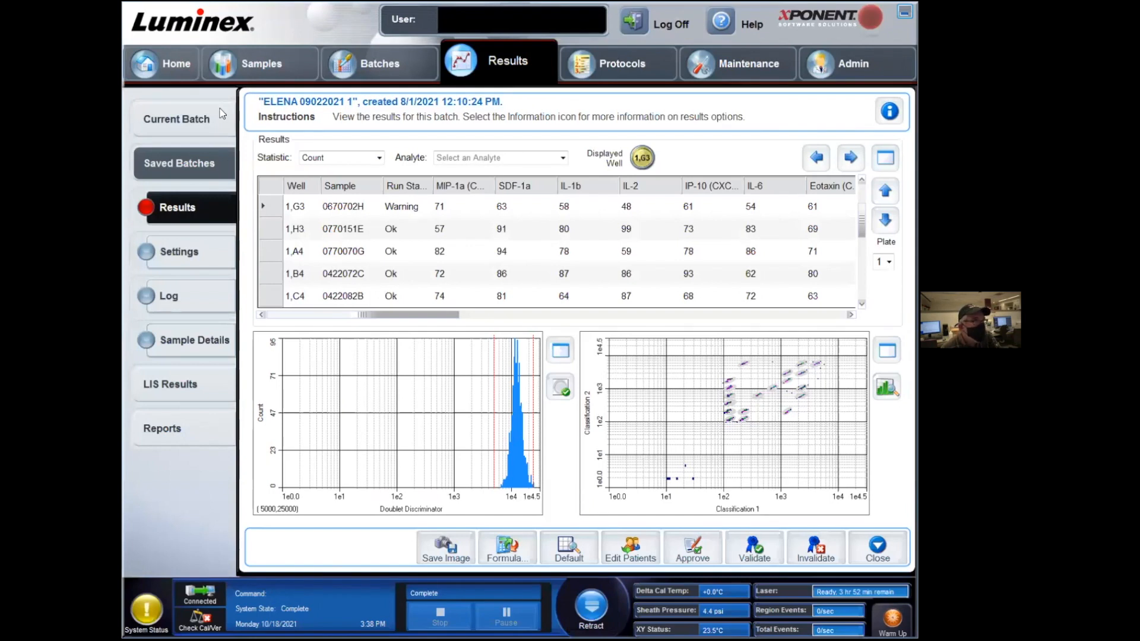
- Close the results, return Home and start the Shutdown routine under Daily Activities
{"action": "left_click", "coordinate": [176, 63]}
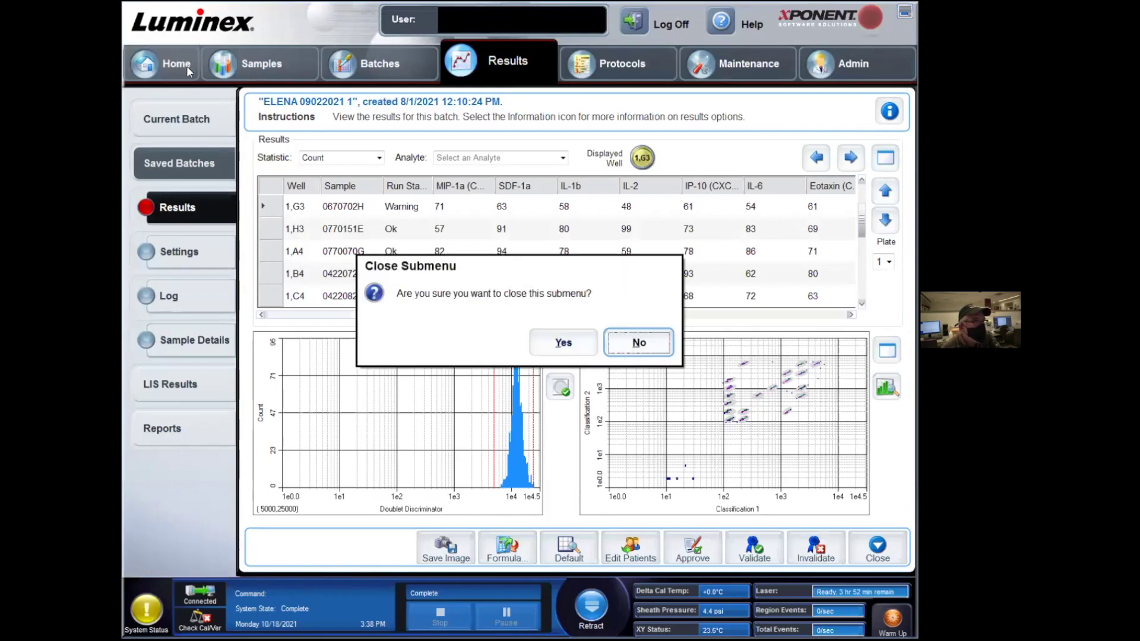
{"action": "left_click", "coordinate": [563, 343]}
{"action": "left_click", "coordinate": [823, 261]}
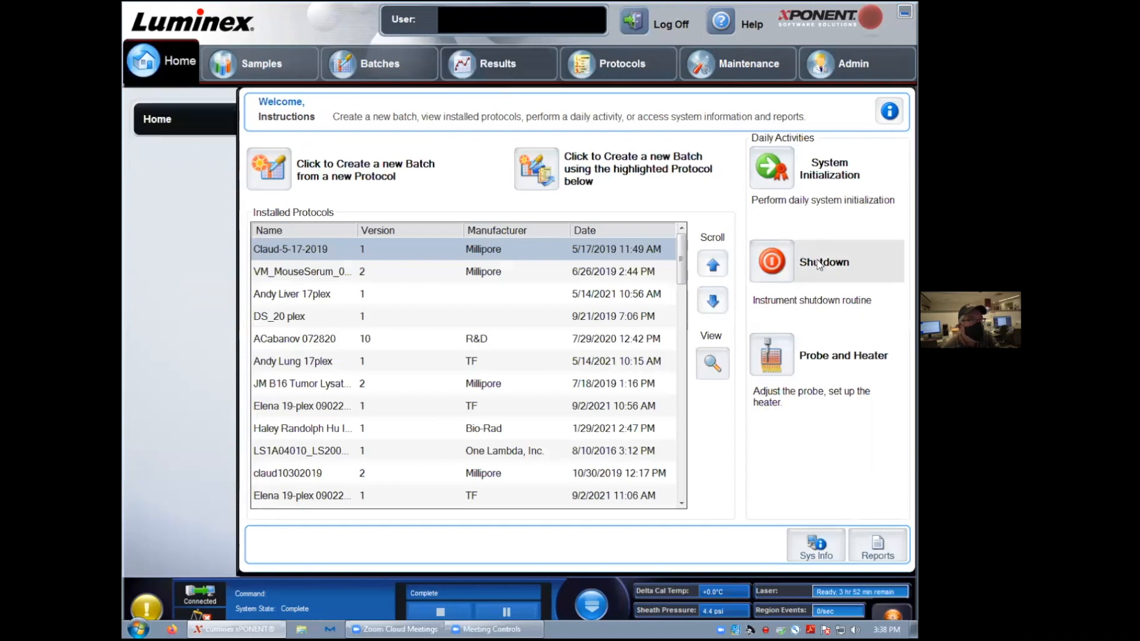